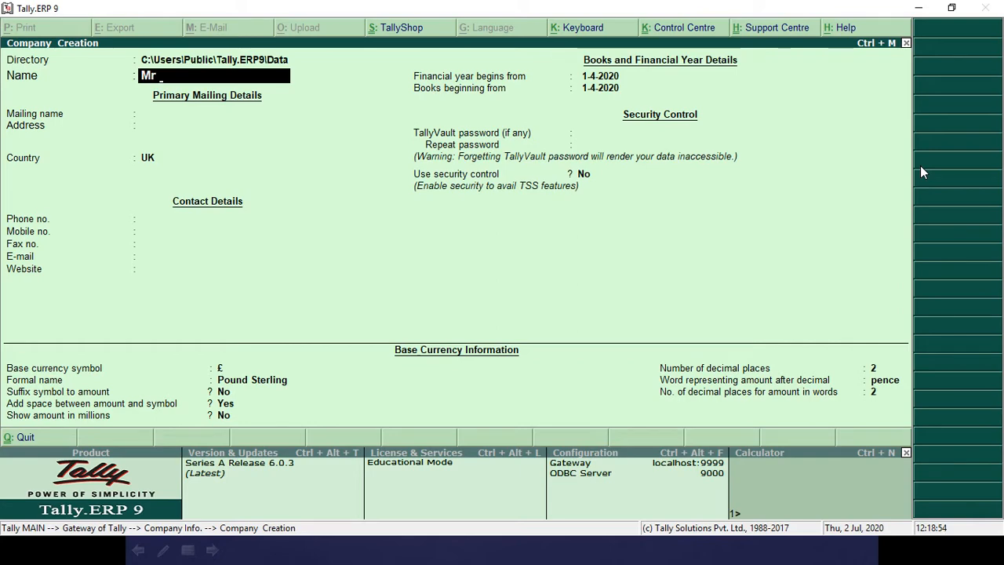
Check the Multi Currency exercise slide and name the new company 3 Partners, keeping the same mailing name
key(alt+Tab)
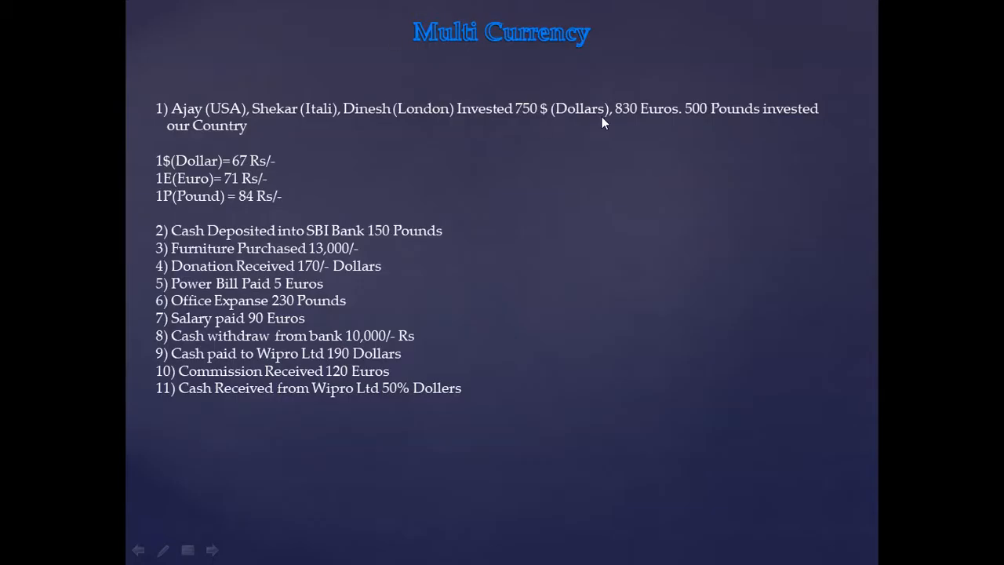
key(alt+Tab)
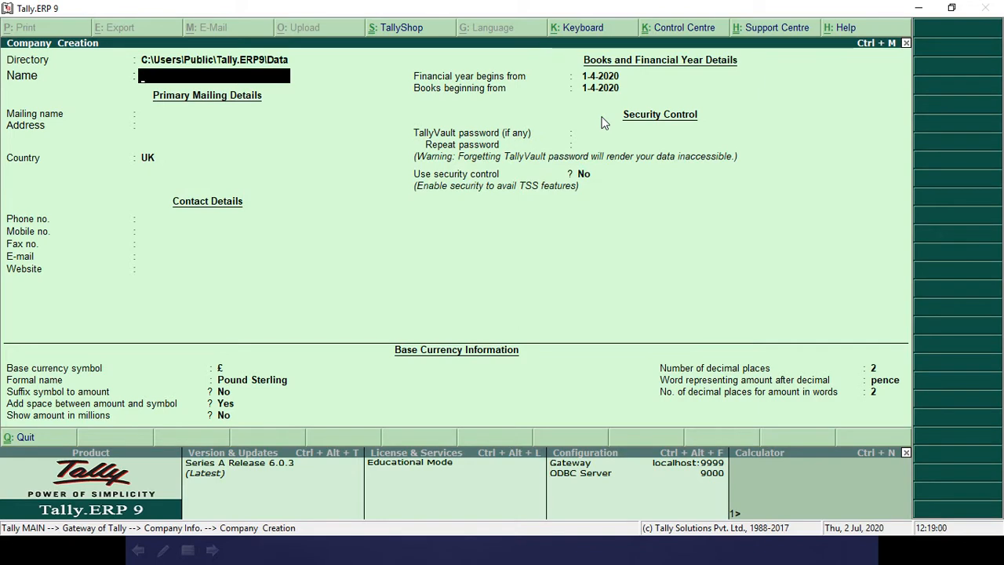
text(3epa)
key(BackSpace)
key(BackSpace)
key(BackSpace)
text(Parn)
key(BackSpace)
text(tners)
key(Return)
key(Return)
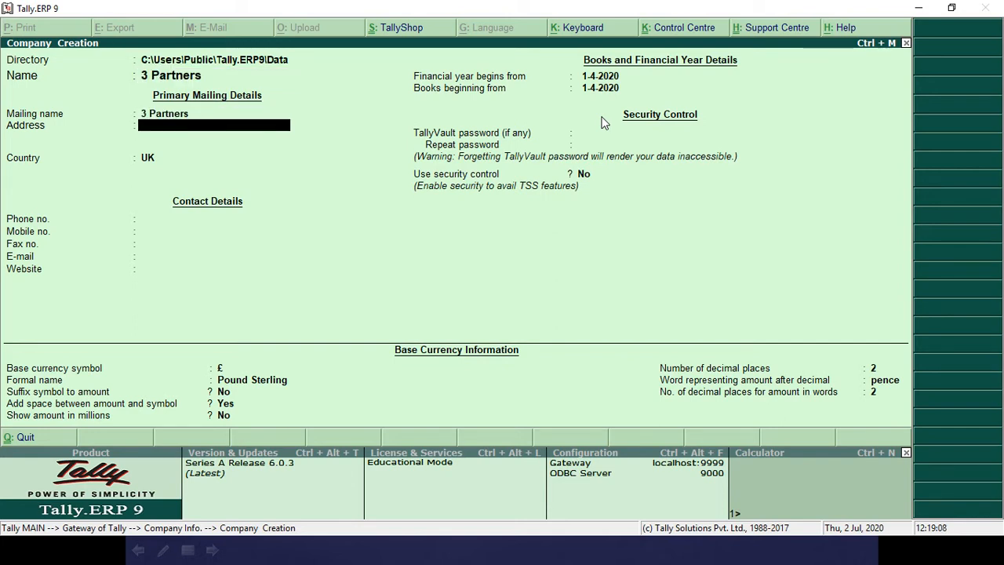
Enter the company's address and set its country to India
text(Basava Iti Manvi)
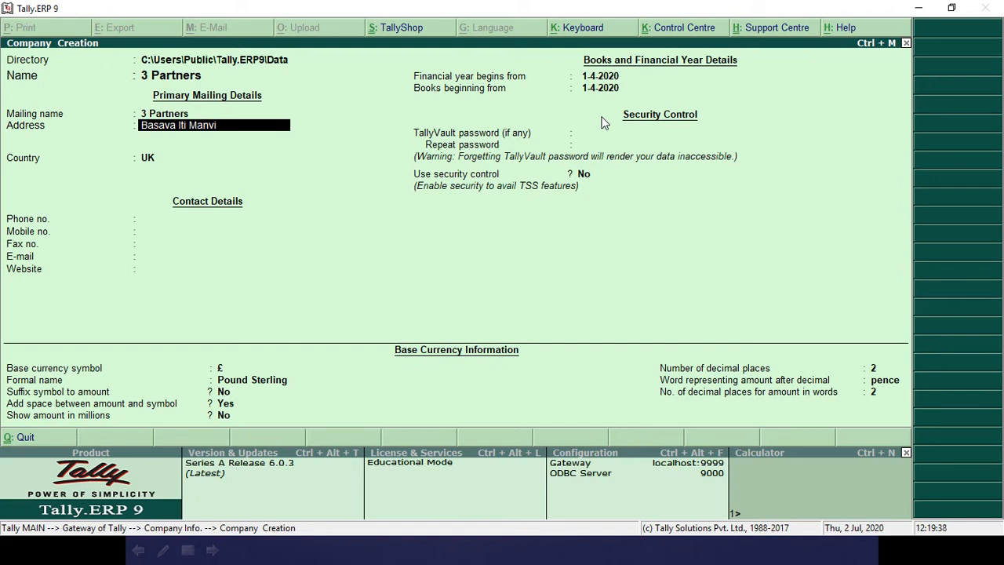
key(Return)
key(Return)
text(Ind)
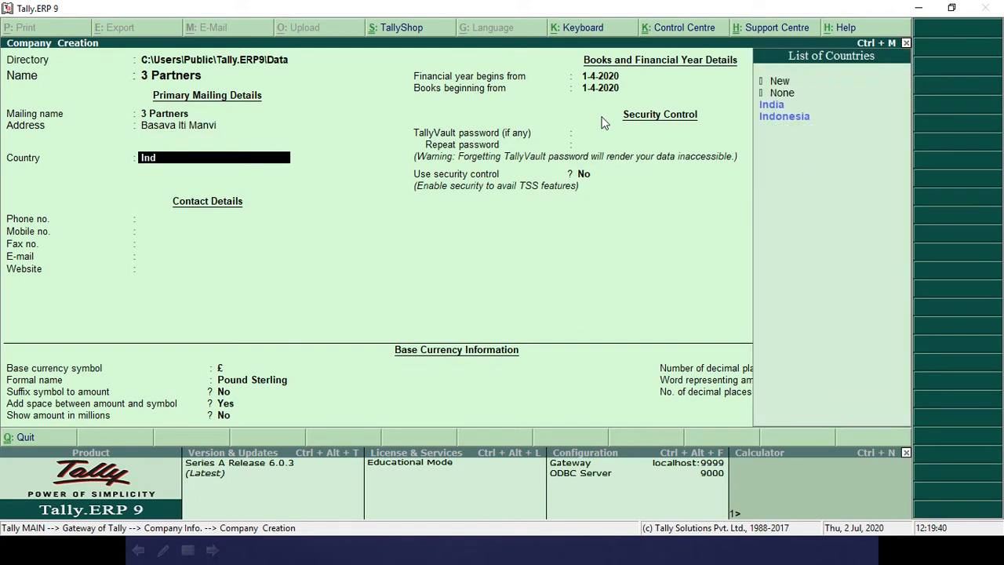
key(Down)
key(Return)
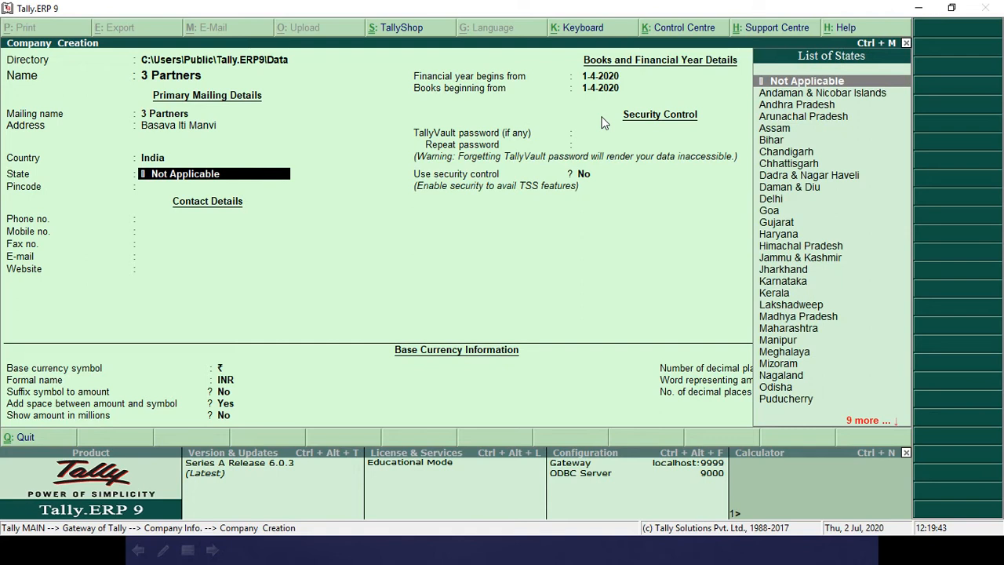
Set the state to Karnataka, accept the remaining company details as they are, and save the new company
text(ka)
key(Return)
key(Return)
key(Return)
key(Return)
key(Return)
key(Return)
key(Return)
key(Return)
key(Return)
key(Return)
key(Return)
key(Return)
key(Return)
key(Return)
key(Return)
key(Return)
key(Return)
key(Return)
key(Return)
key(Return)
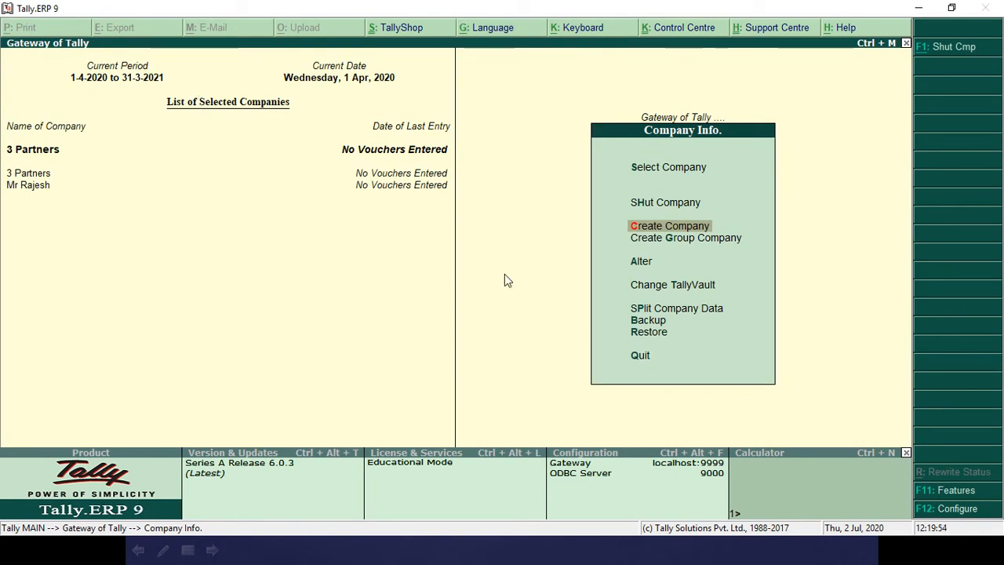
key(Escape)
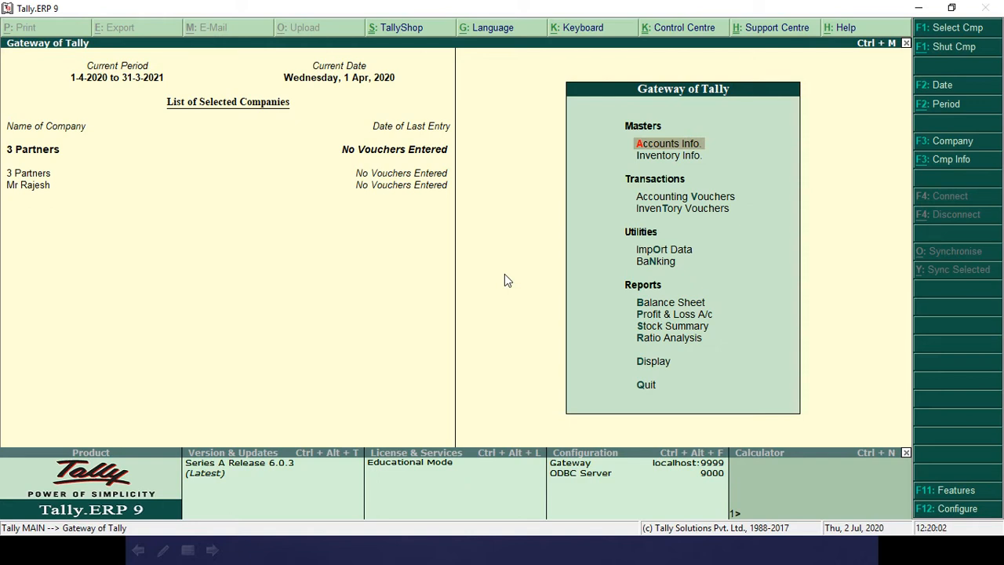
Enable multi-currency in the accounting features of 3 Partners, leave the other options as they are, and save
click(942, 495)
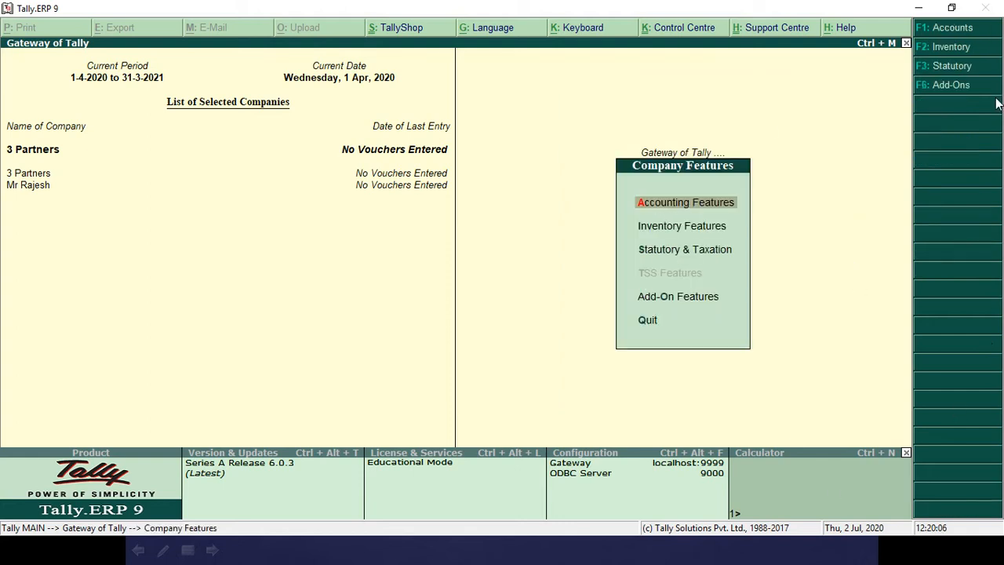
click(941, 31)
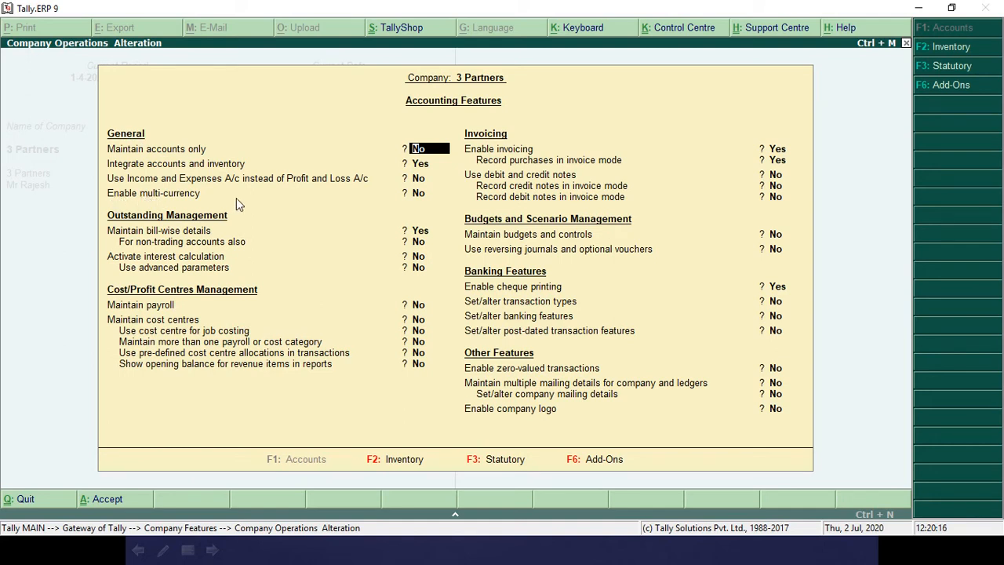
key(Return)
key(Return)
key(Return)
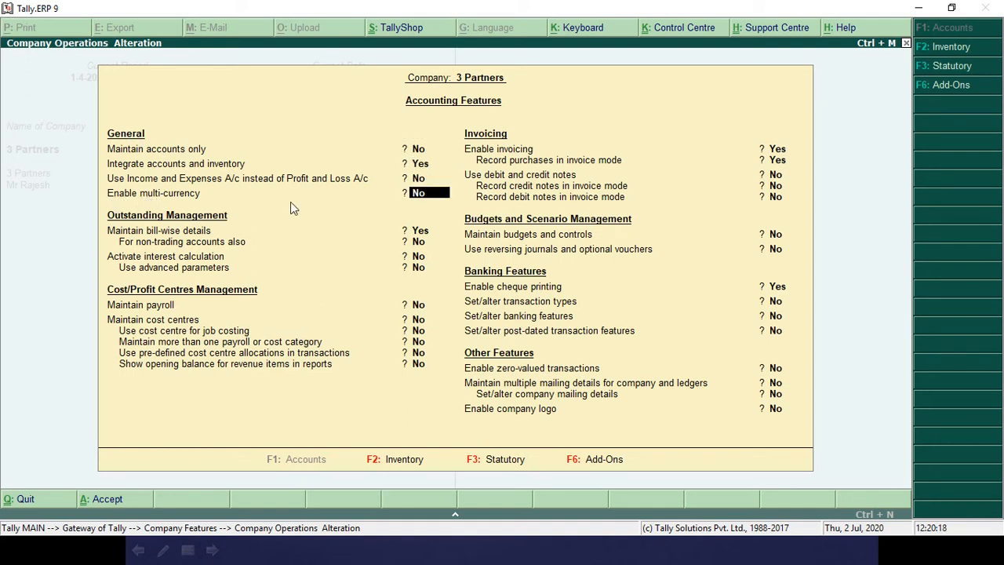
text(y)
key(Return)
key(Return)
key(Return)
key(Return)
key(Return)
key(Return)
key(Return)
key(Return)
key(Return)
key(Return)
key(Return)
key(Return)
key(Return)
key(Return)
key(Return)
key(Return)
key(Return)
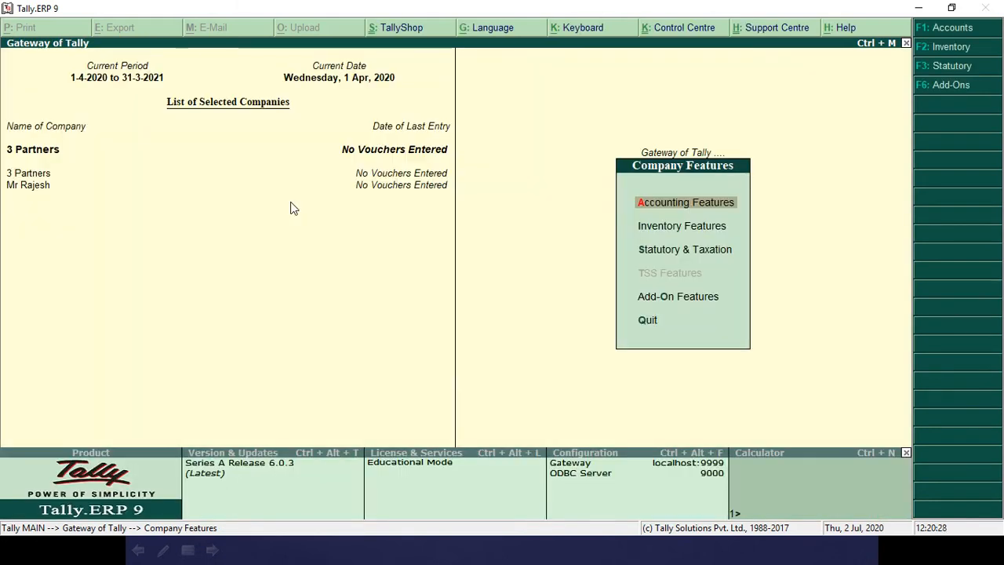
key(Escape)
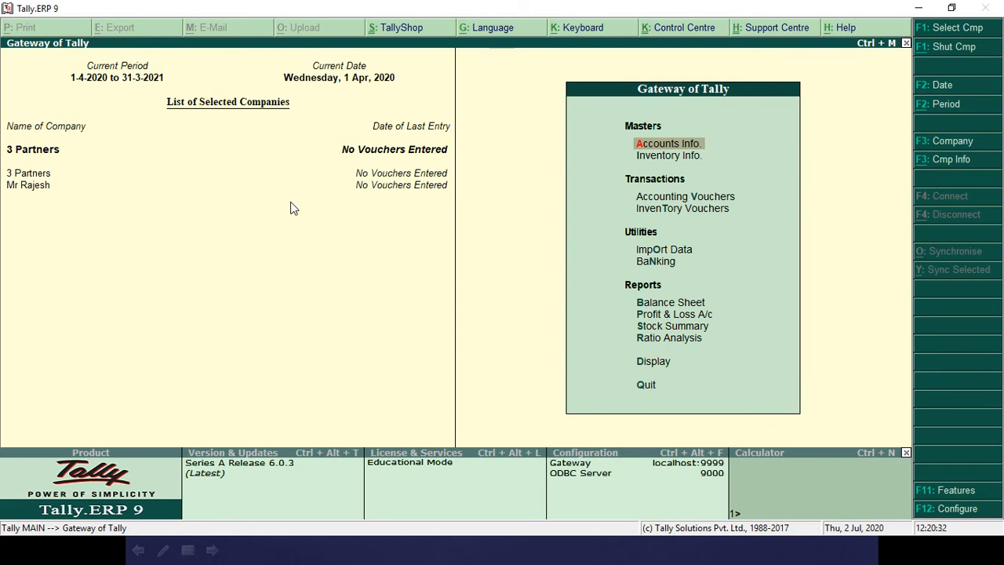
Create a currency with symbol $ and formal name Dollor, keeping the default decimal and symbol settings
key(Return)
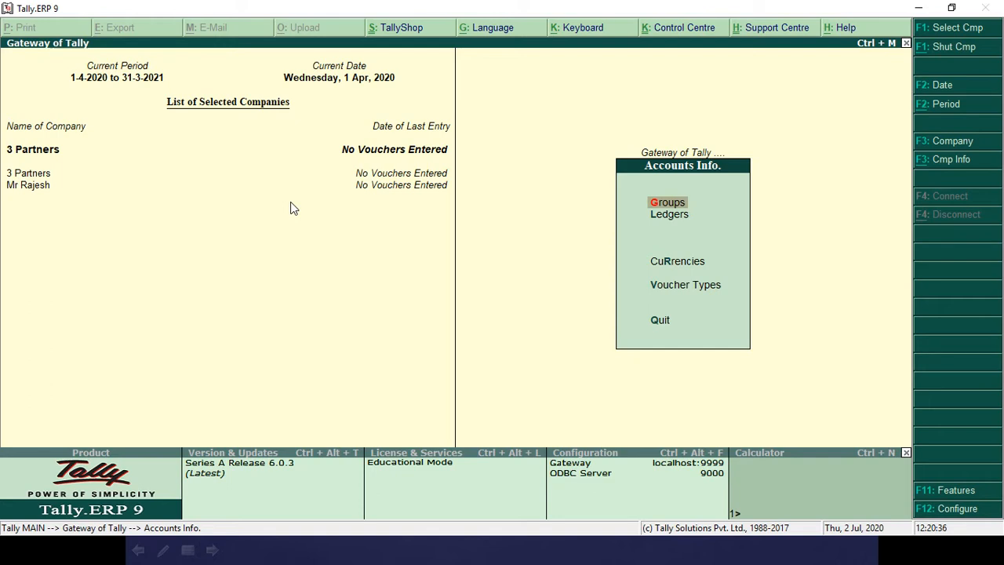
key(Down)
key(Down)
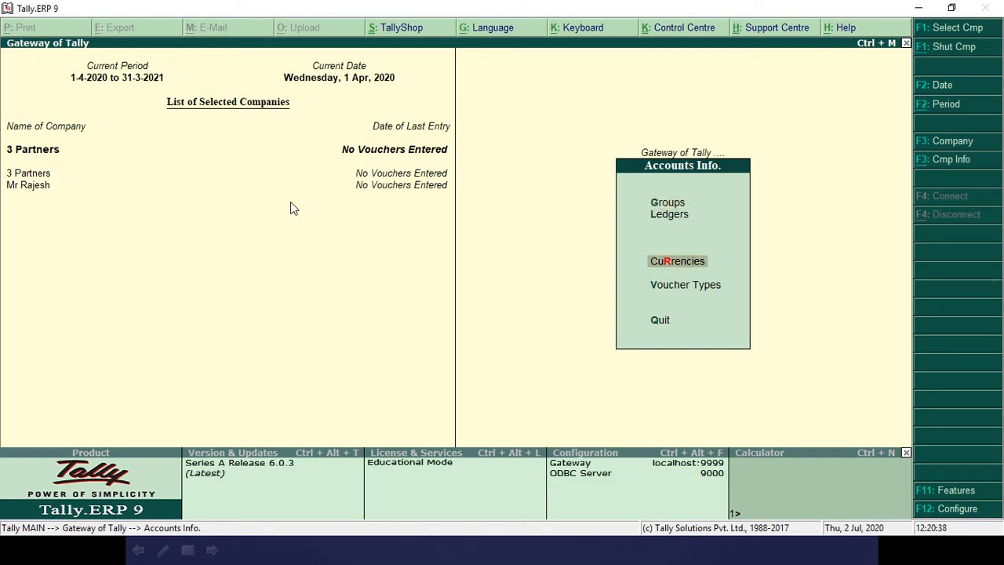
key(Return)
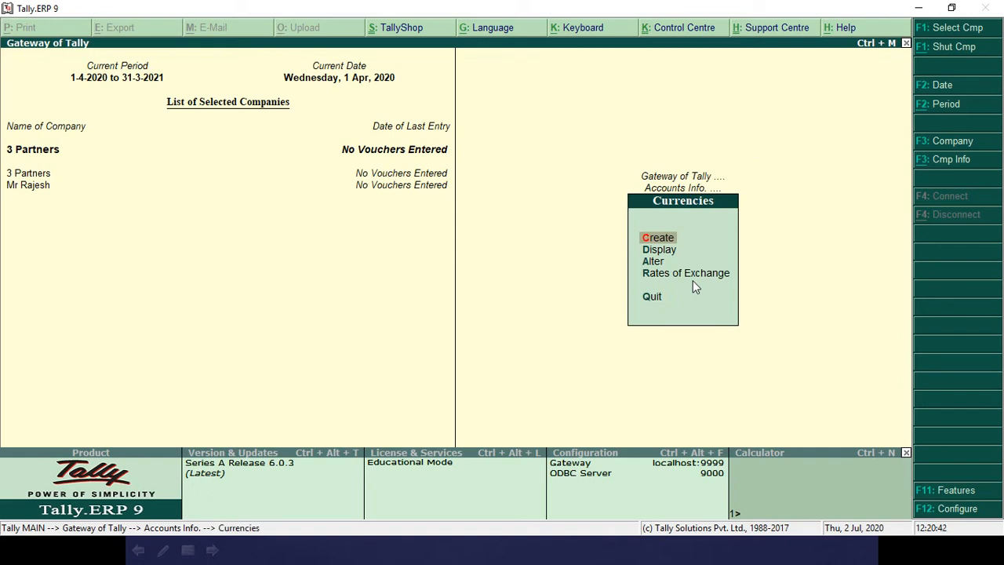
key(Return)
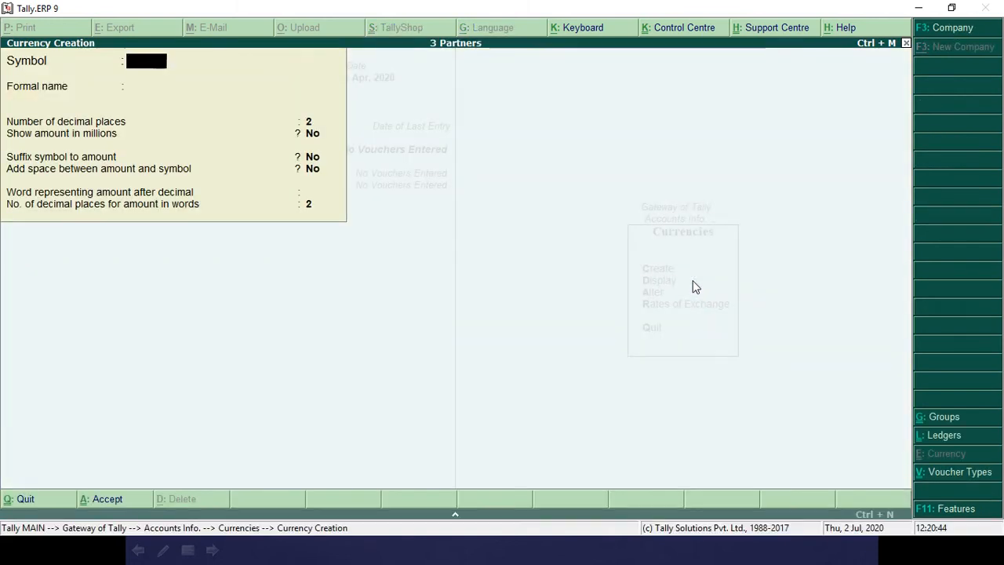
key(alt+Tab)
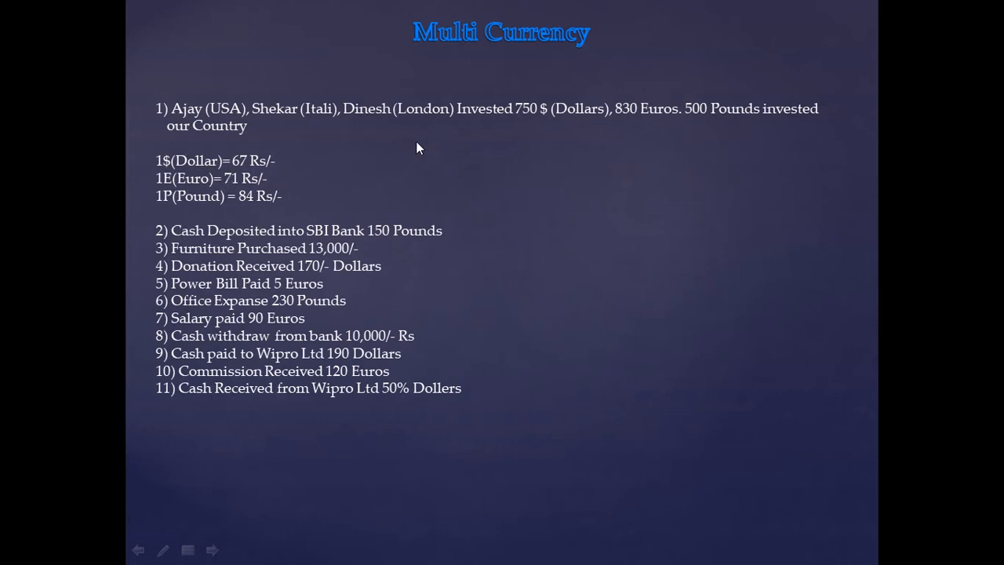
key(alt+Tab)
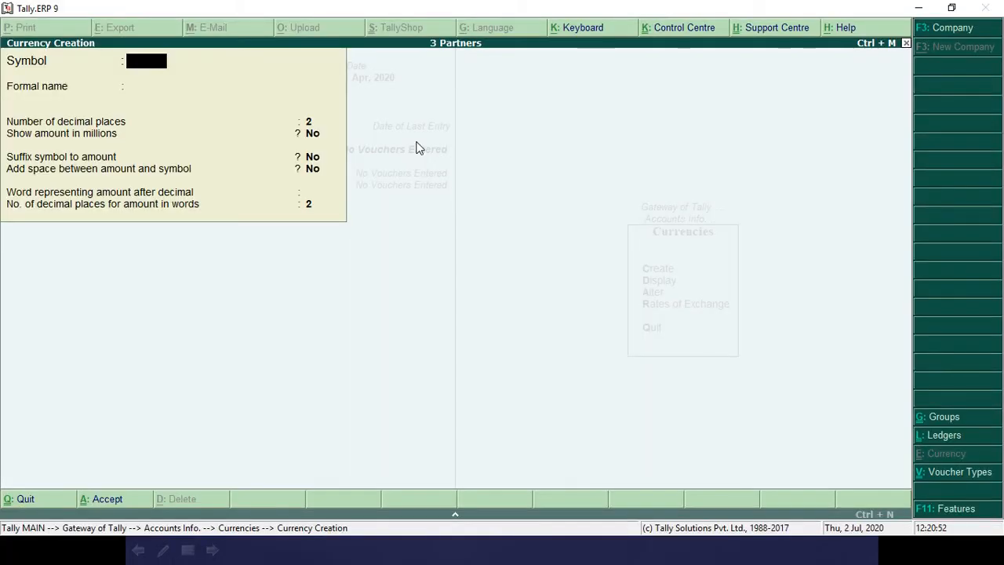
key(alt+Tab)
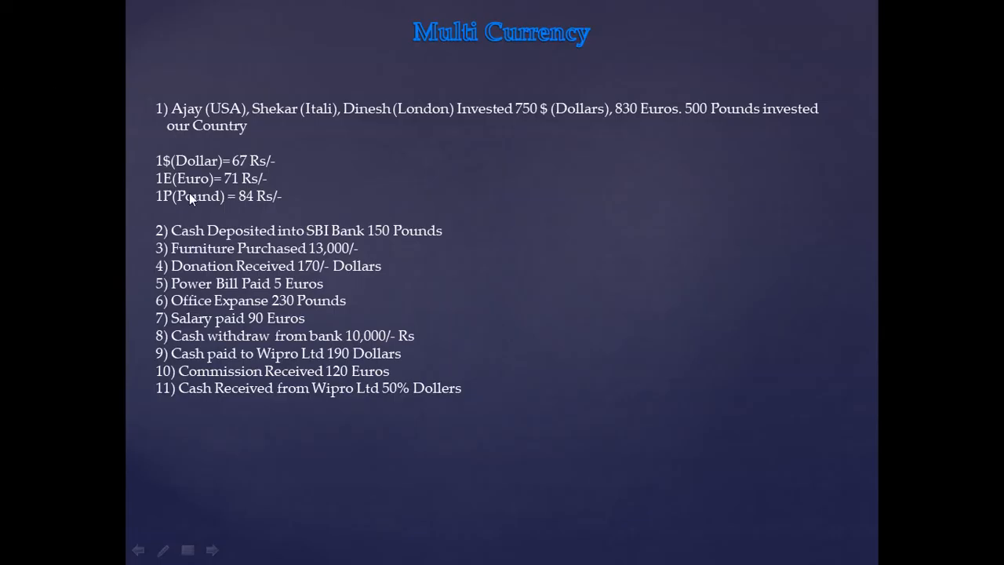
key(alt+Tab)
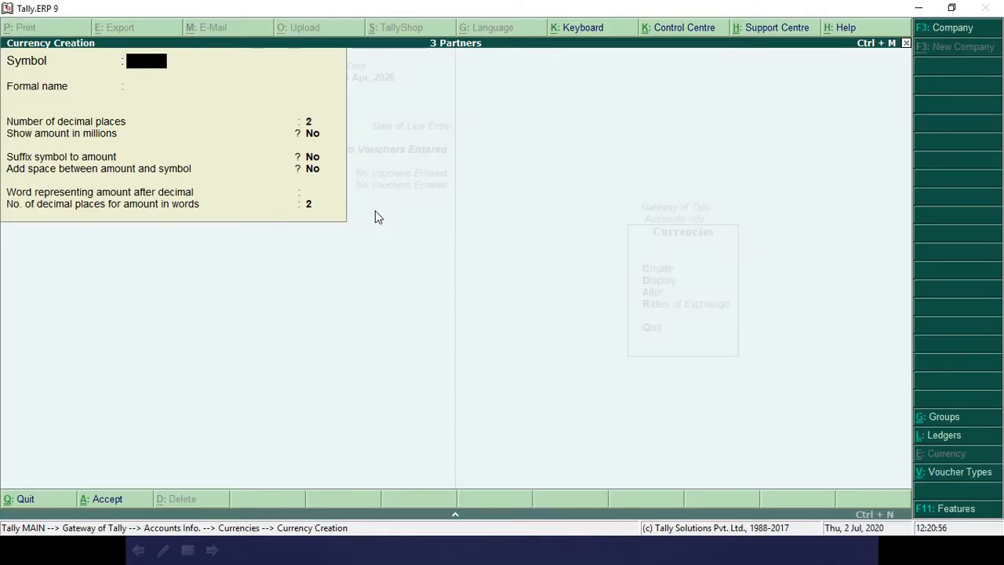
text($)
key(Return)
text(D)
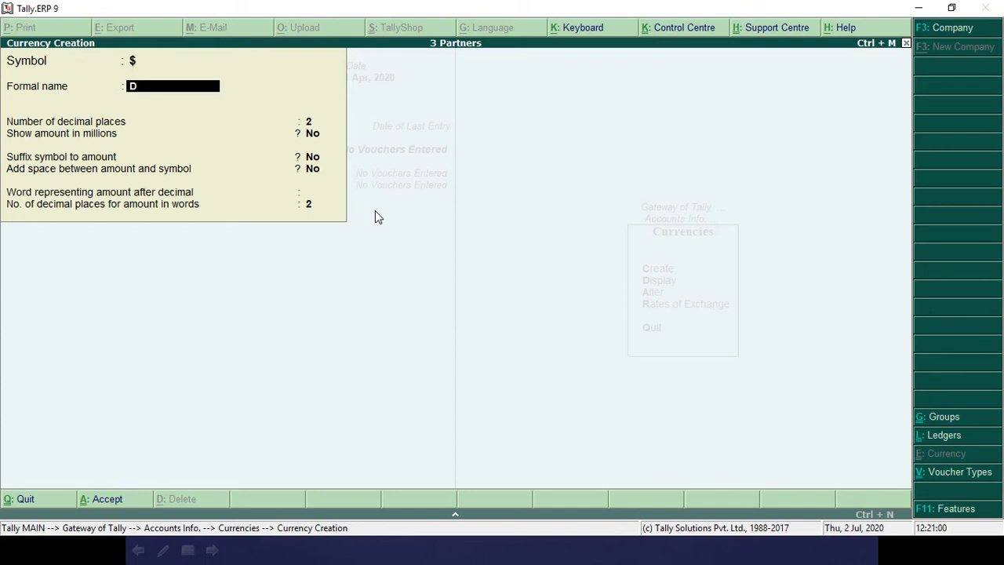
text(ollor)
key(Return)
key(Return)
key(Return)
key(Return)
key(Return)
key(Return)
key(Return)
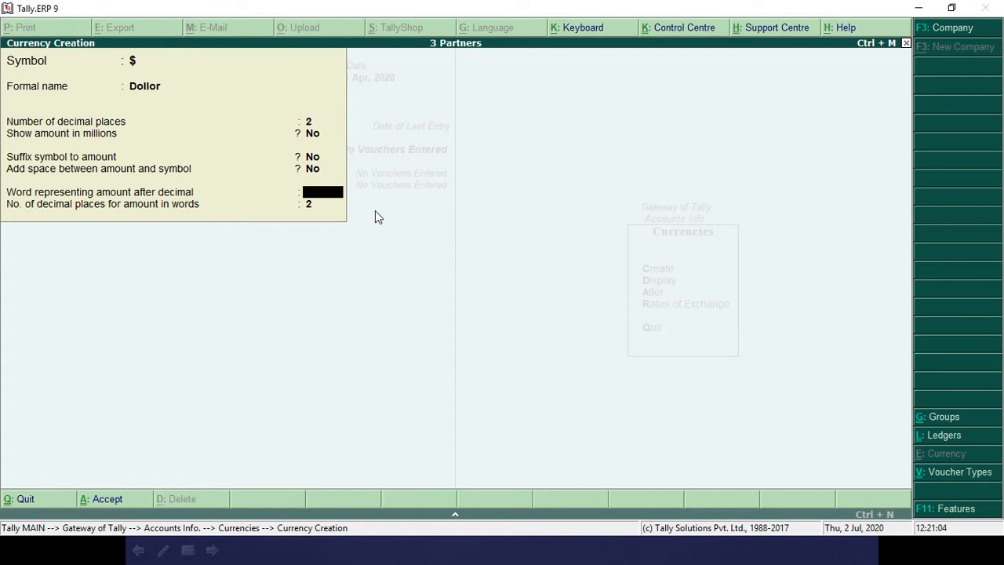
key(Return)
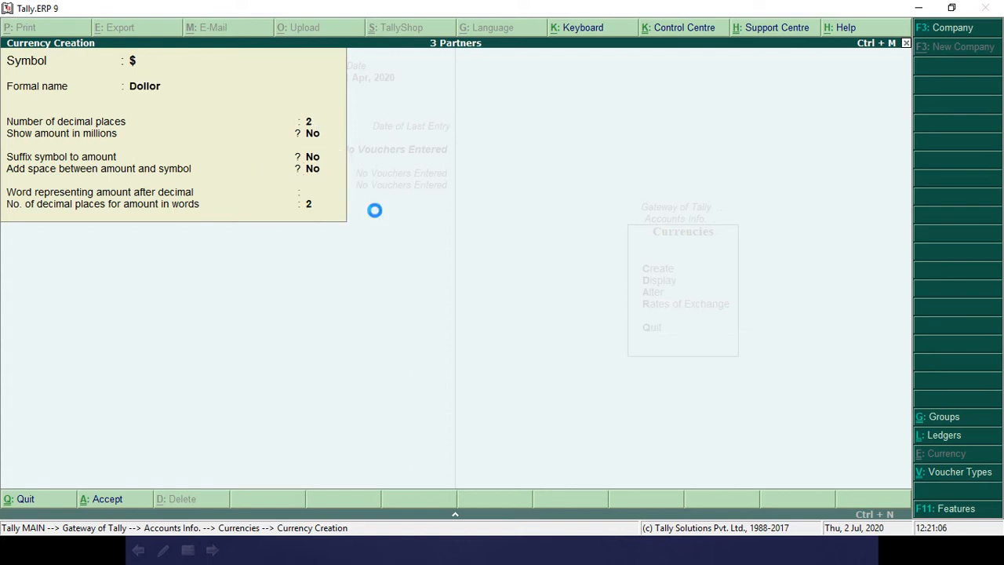
Create a currency with symbol E and formal name Euro, keeping the default settings
key(alt+Tab)
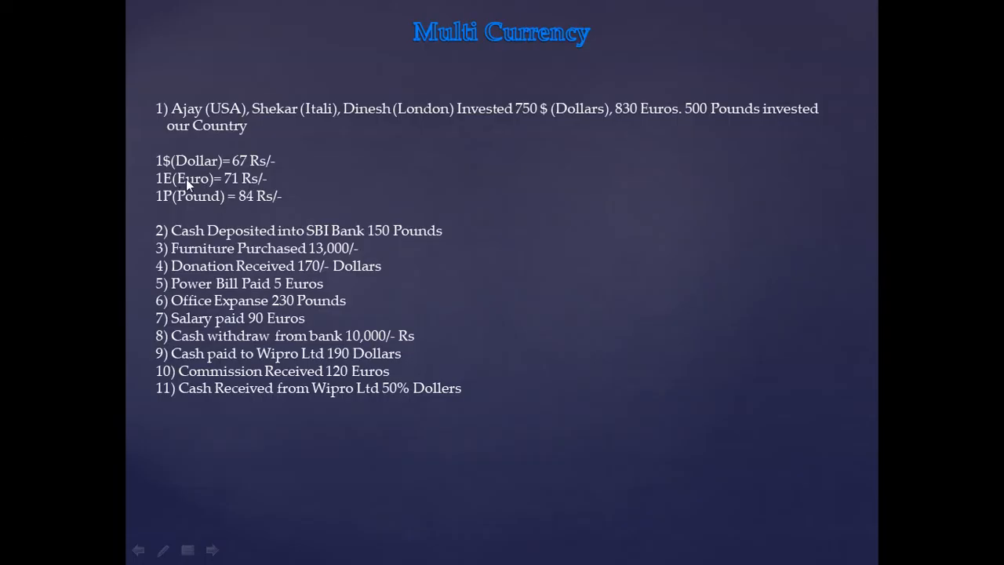
key(alt+Tab)
text(E)
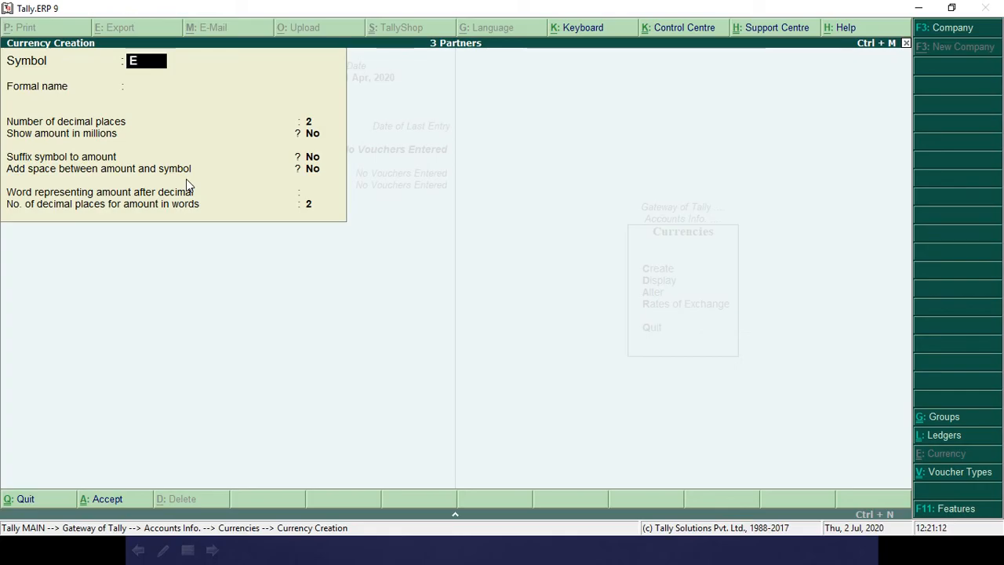
key(Return)
text(Ero)
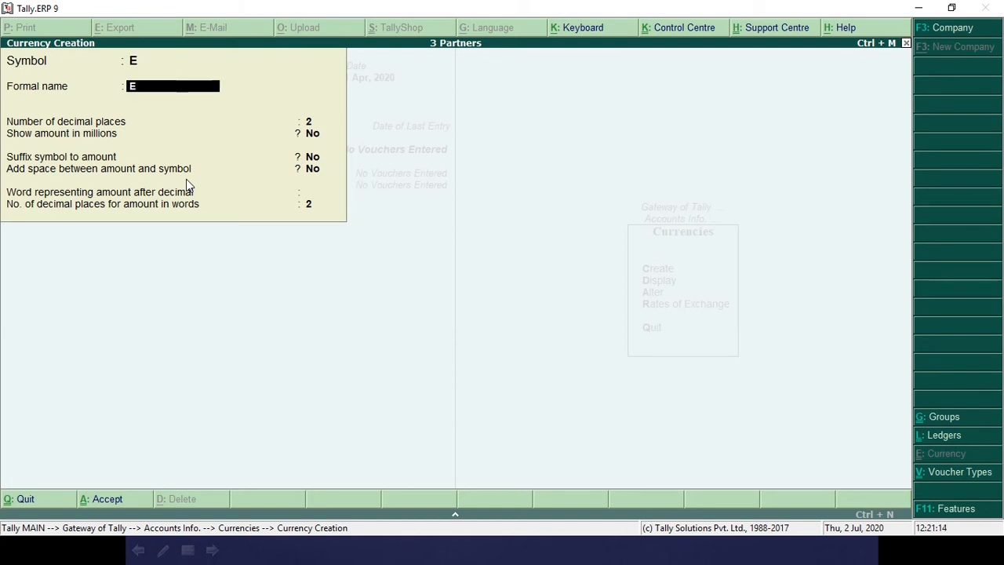
key(BackSpace)
key(BackSpace)
text(uro)
key(Return)
key(Return)
key(Return)
key(Return)
key(Return)
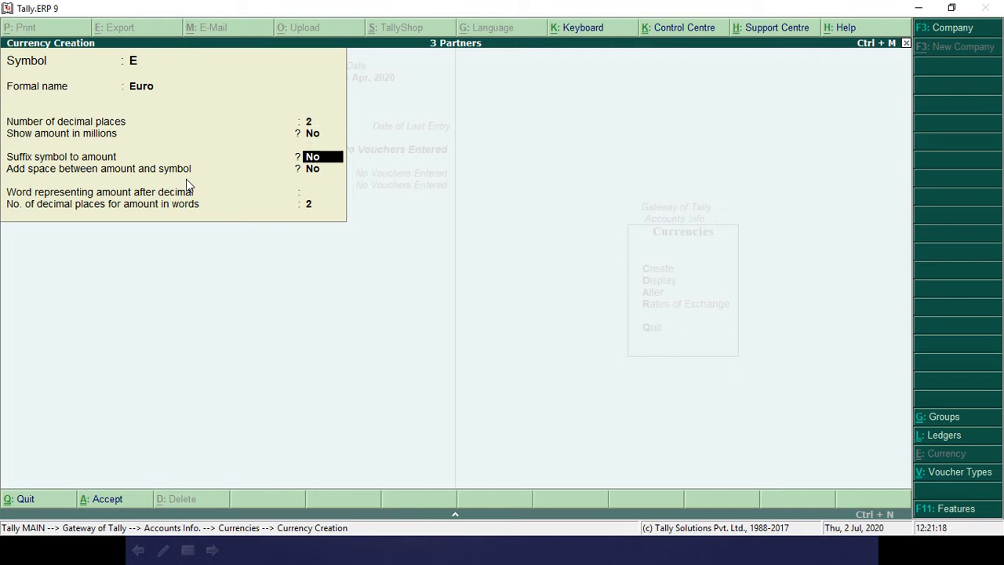
key(Return)
key(Return)
Create a currency with symbol P and formal name Pound with default settings, and leave currency creation
key(alt+Tab)
key(alt+Tab)
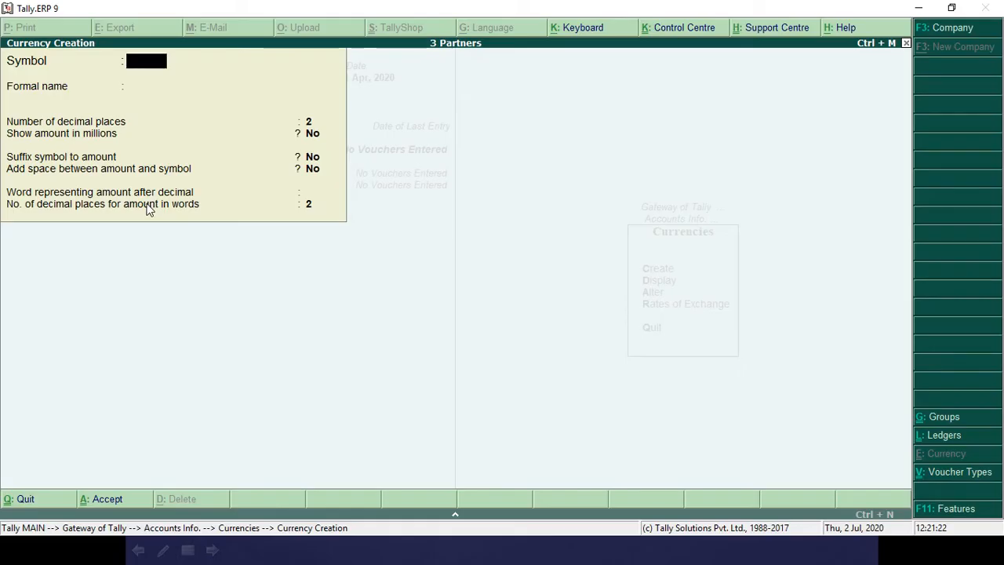
text(P)
key(Return)
text(Pound)
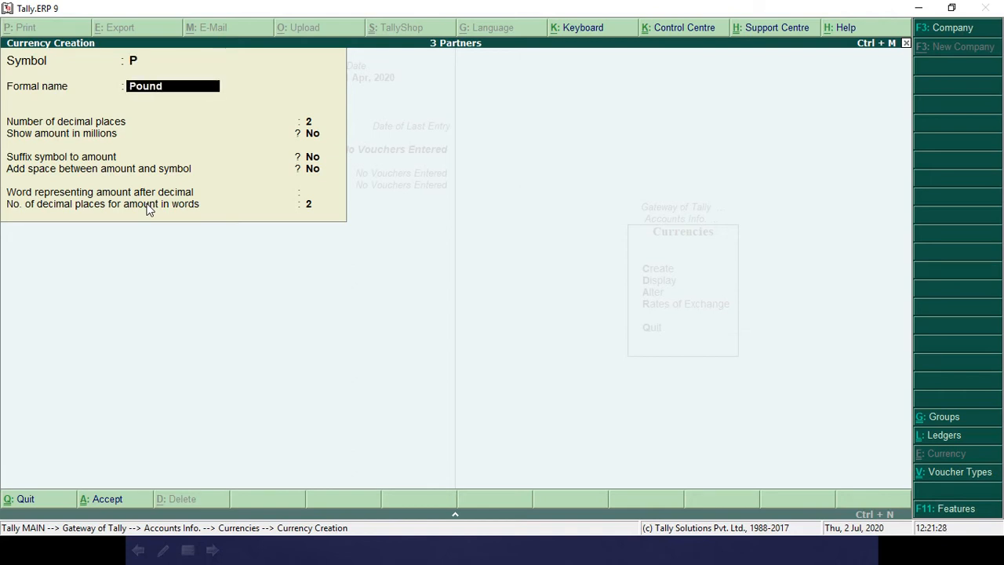
key(Return)
key(Return)
key(Return)
key(Return)
key(Return)
key(Return)
key(Return)
key(Return)
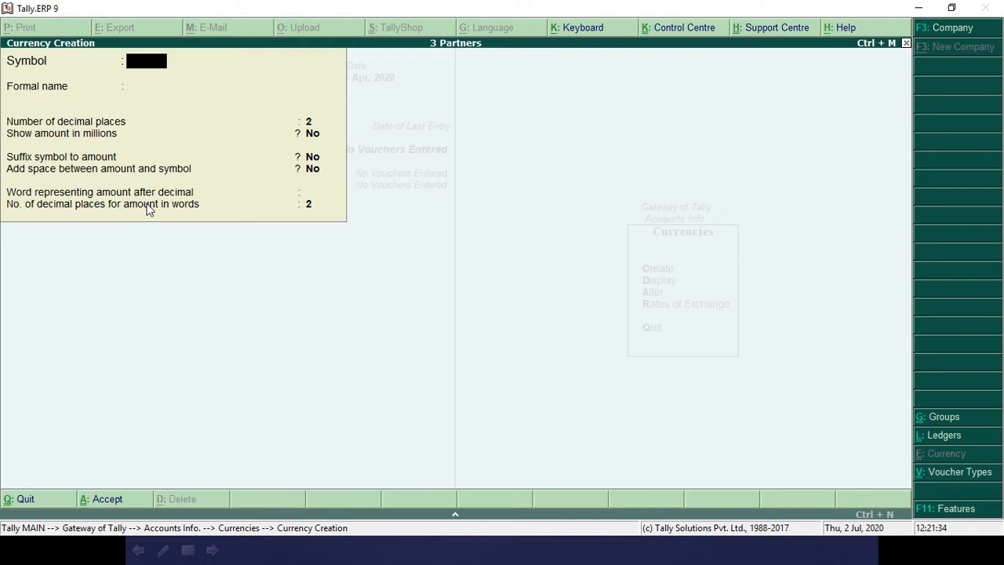
key(Escape)
key(Return)
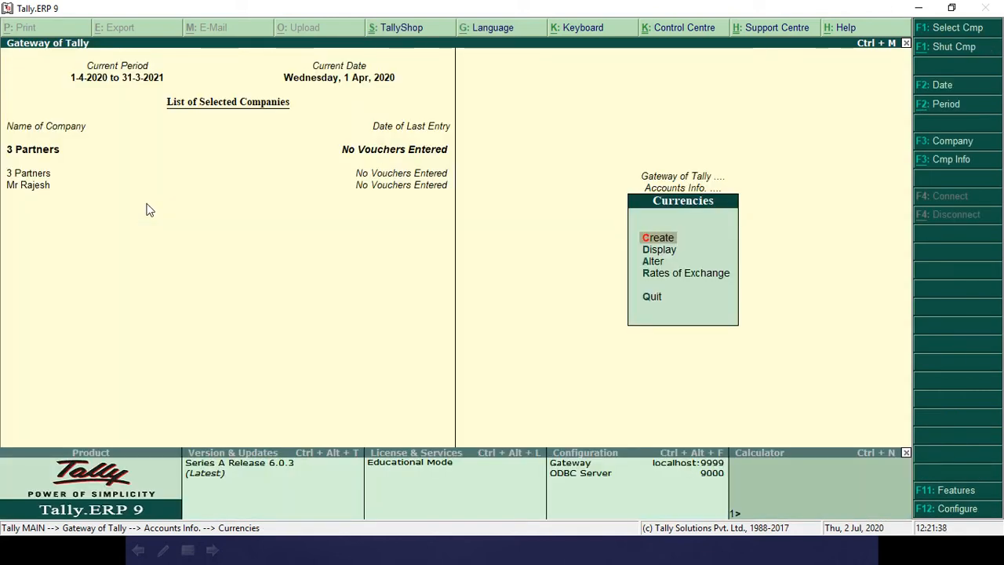
Open the rates of exchange for 1-Apr-2020 and set the dollar's standard, selling and buying rates to ₹67
key(Down)
key(Down)
key(Down)
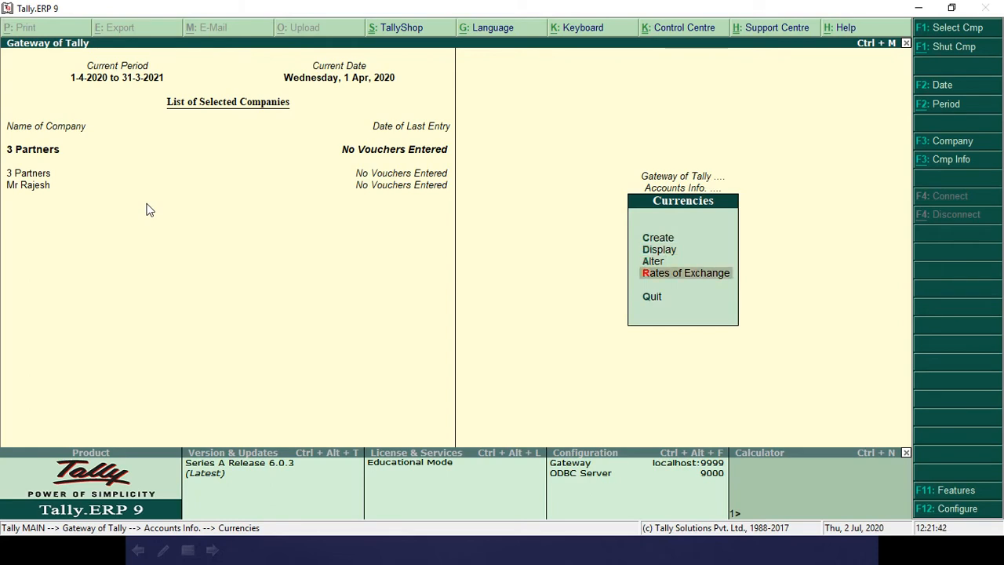
key(Return)
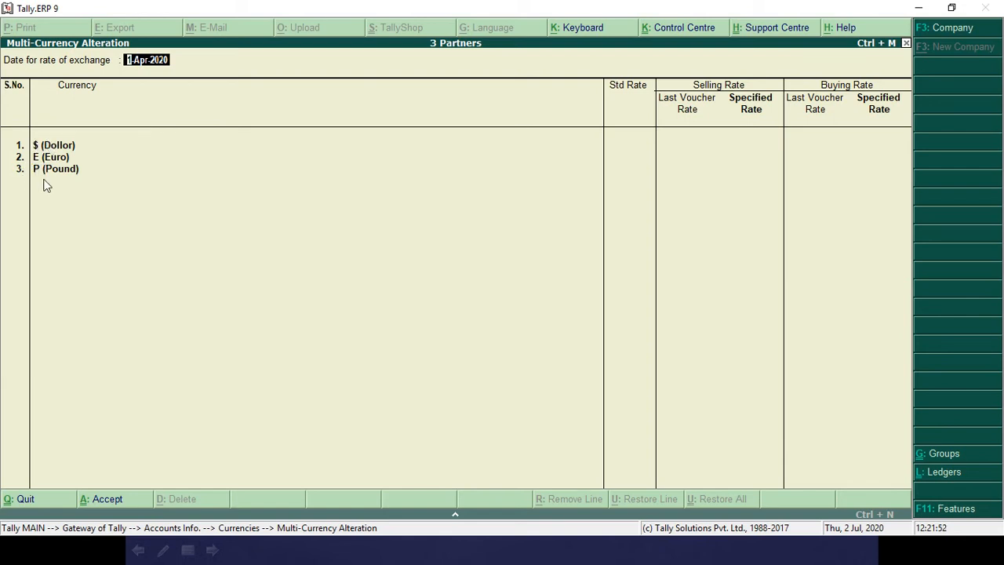
key(Return)
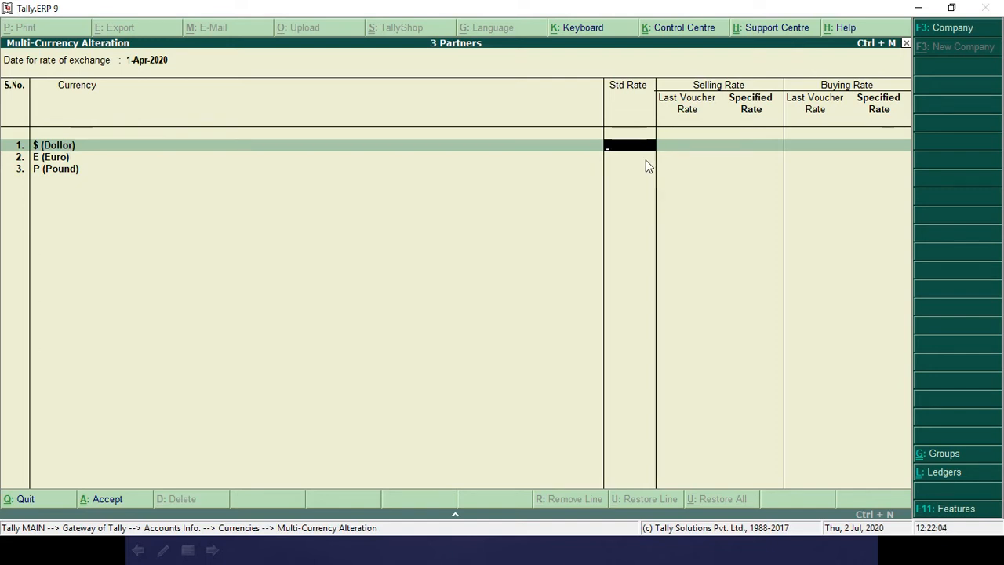
key(alt+Tab)
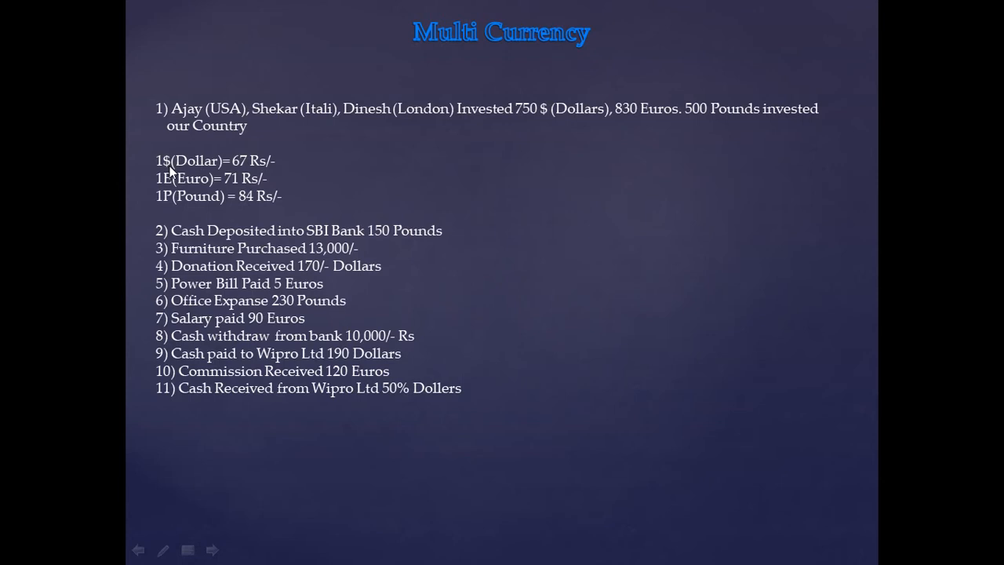
key(alt+Tab)
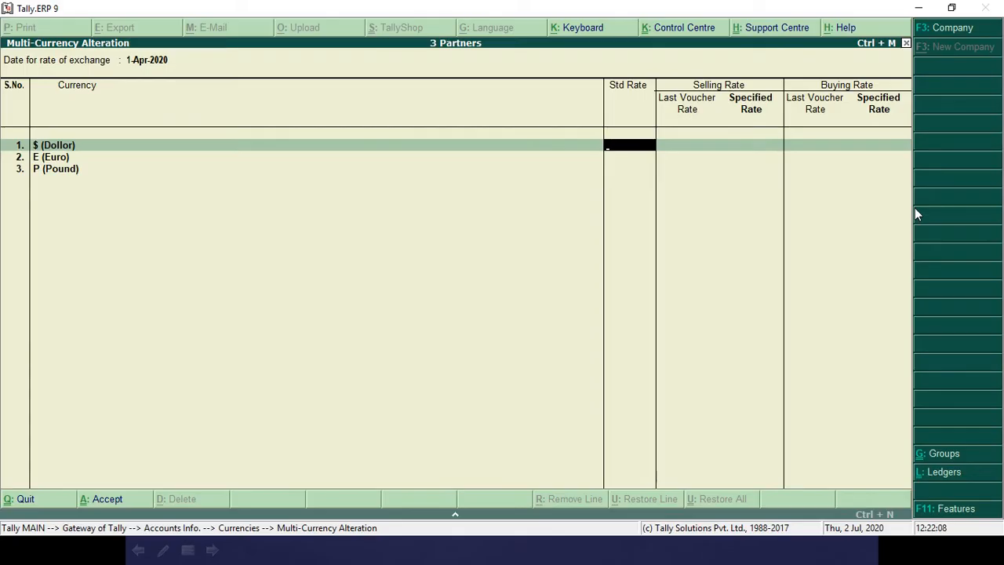
text(7)
key(Return)
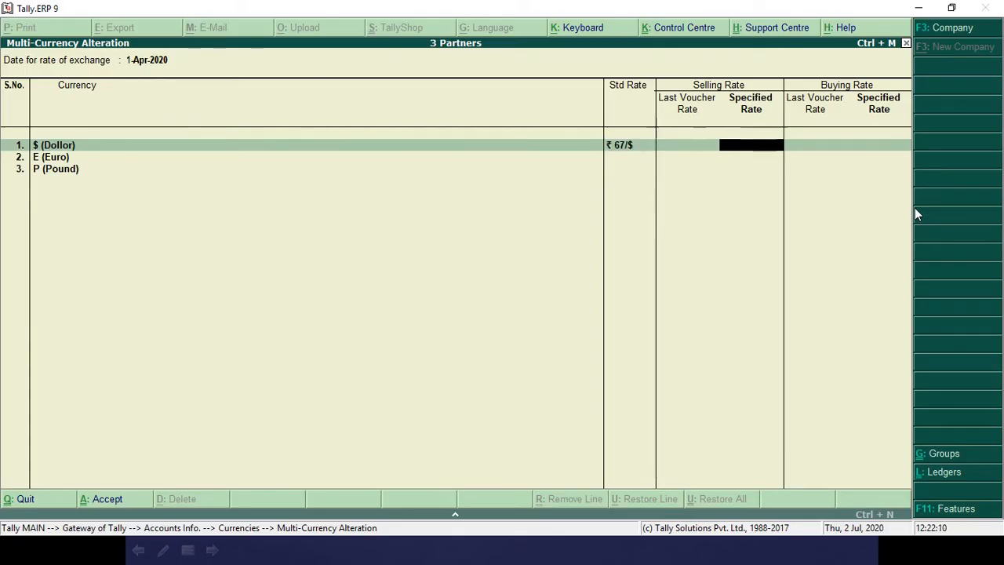
text(67)
key(Return)
text(67)
key(Return)
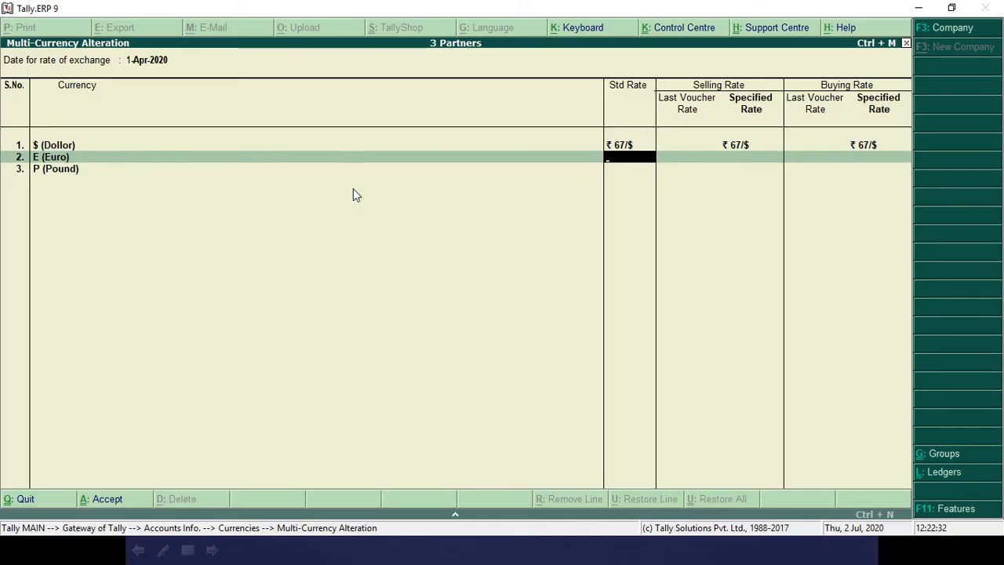
Set the euro's standard, specified selling and specified buying rates to ₹71
text(71)
key(Return)
text(71)
key(Return)
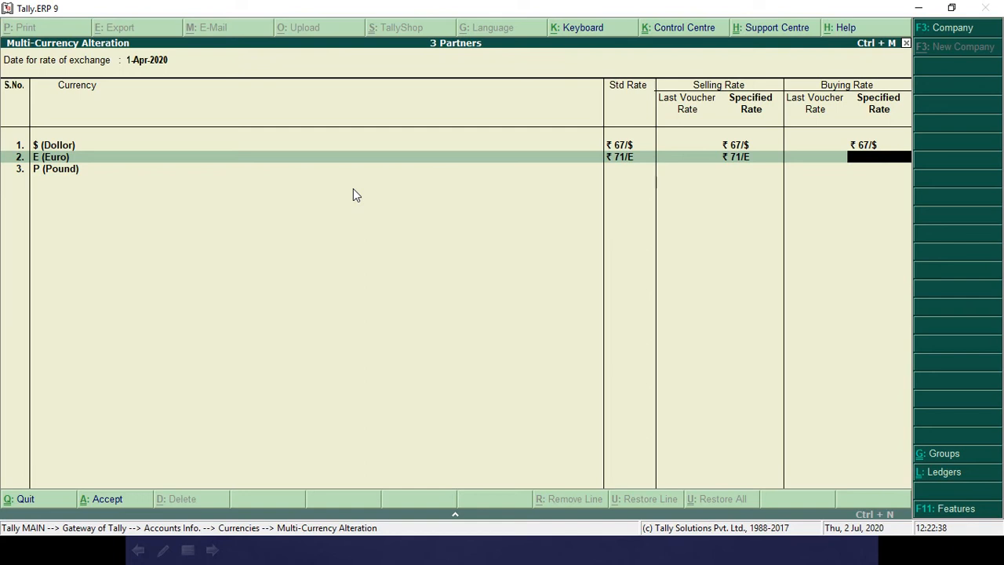
text(71)
key(Return)
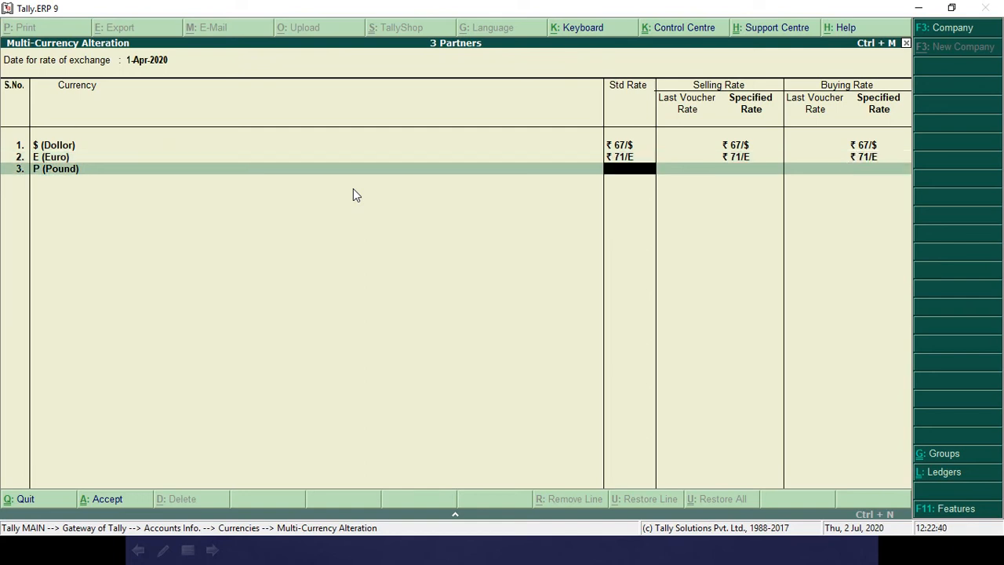
Set the pound's standard, selling and buying rates to ₹84 and save the exchange rates
key(alt+Tab)
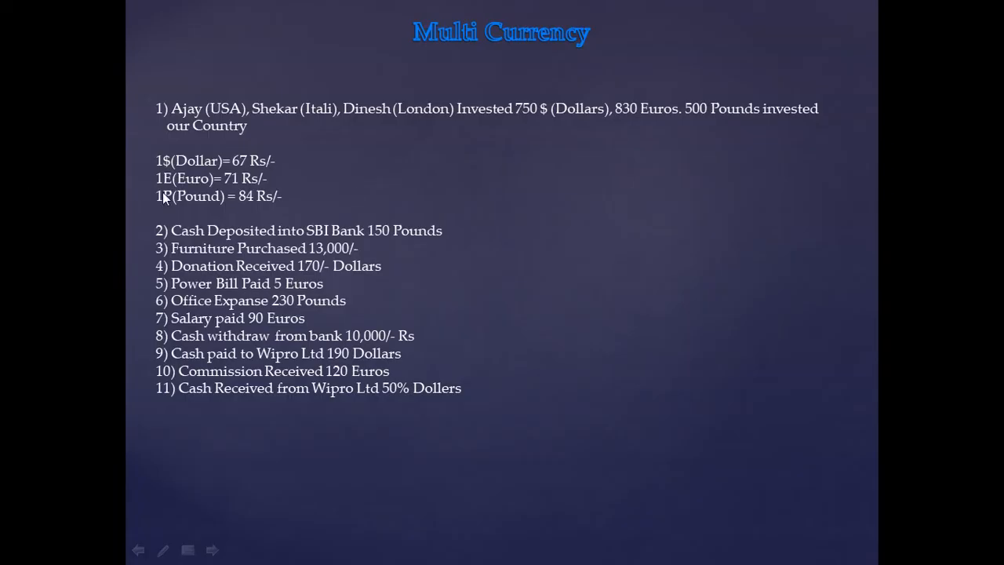
key(alt+Tab)
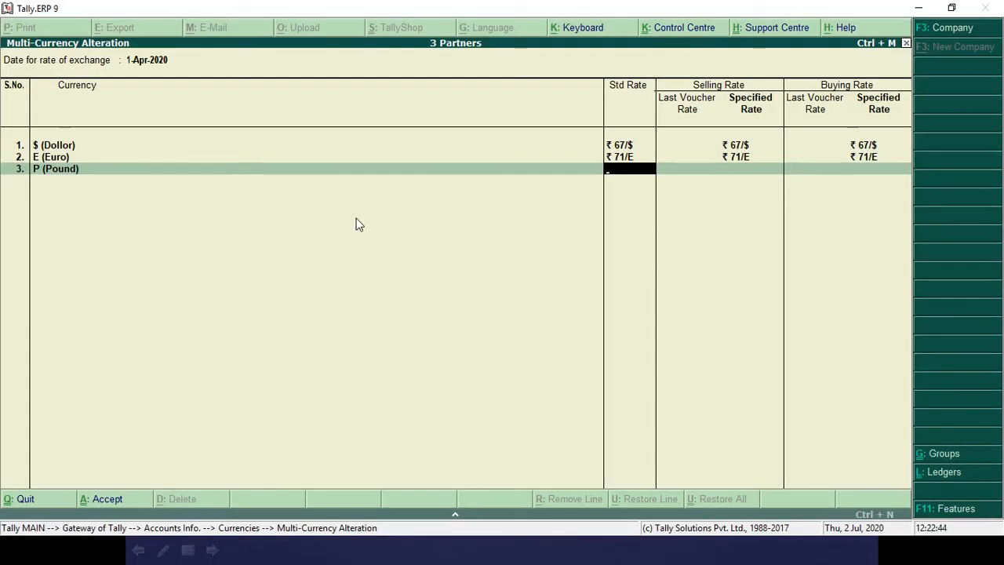
text(84)
key(Return)
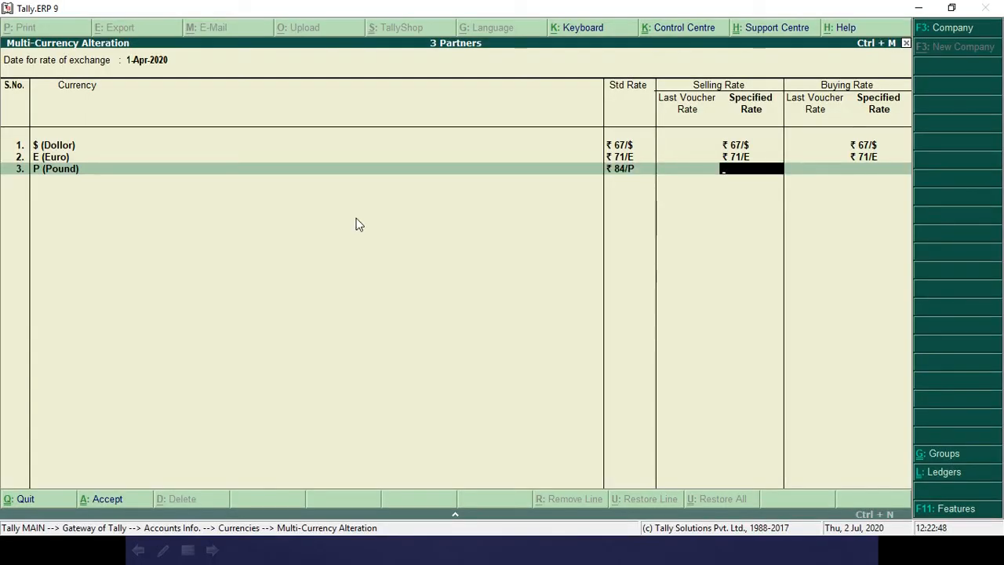
text(84)
key(Return)
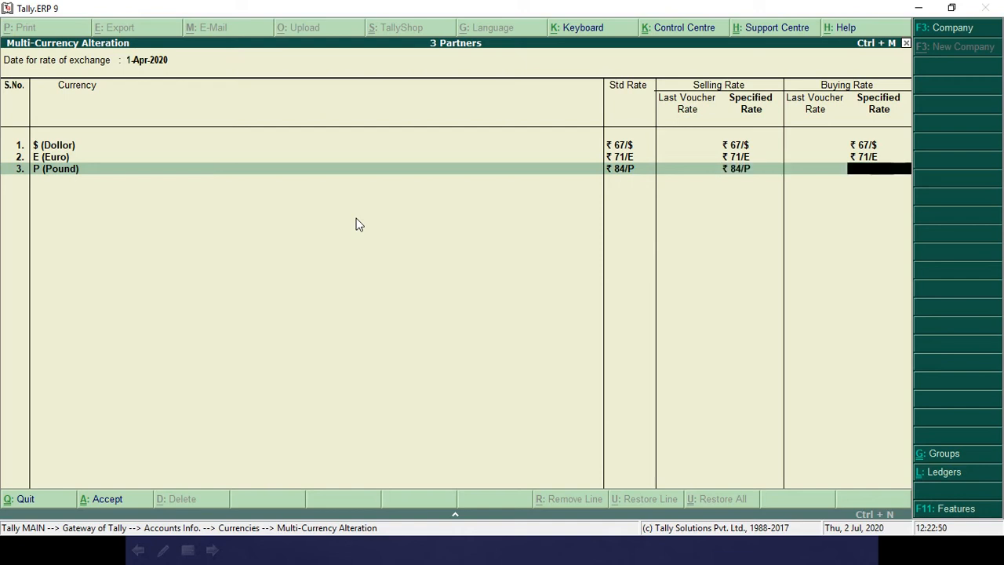
text(84)
key(Return)
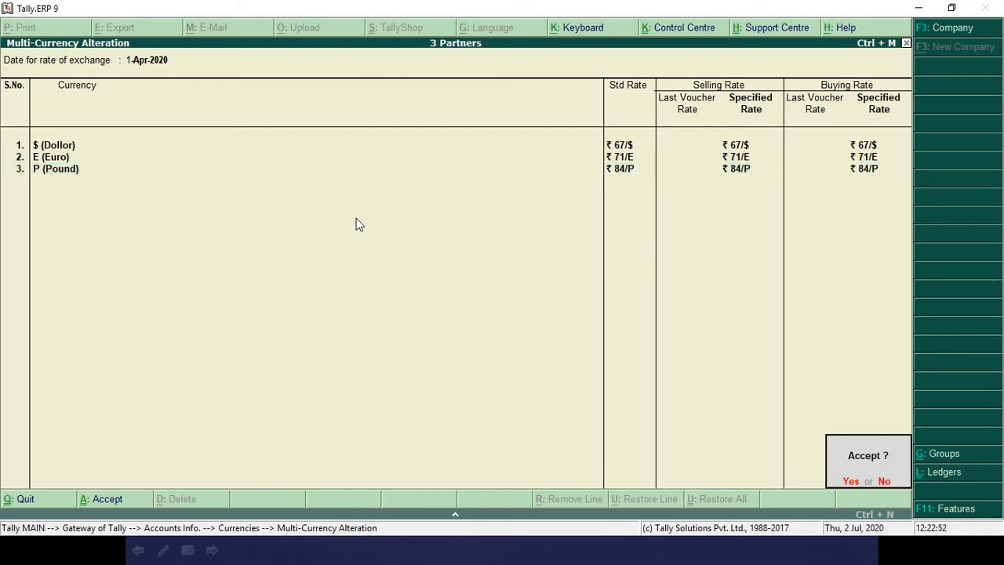
key(y)
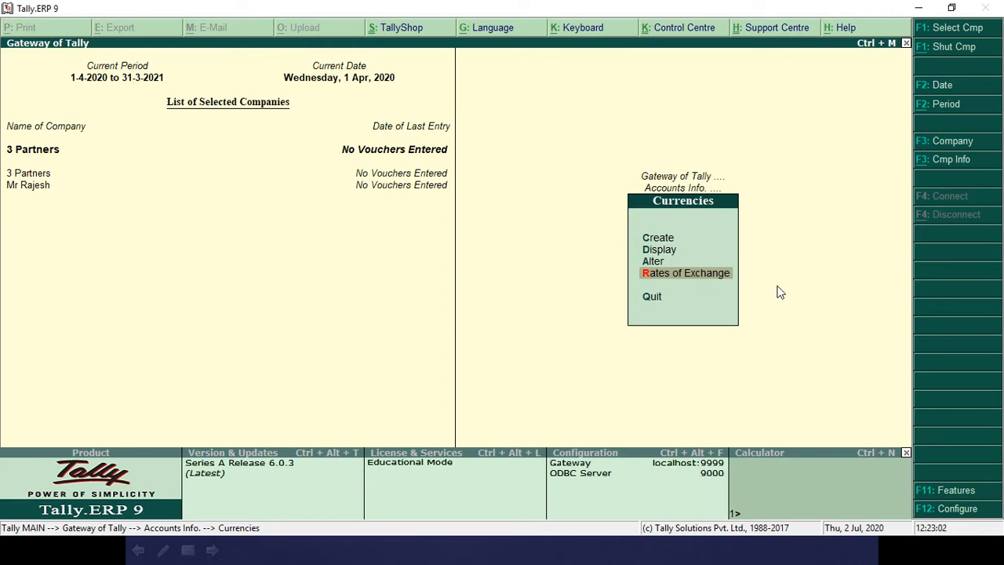
Leave the currency settings and open multiple ledger creation for 3 Partners under All Items
key(Escape)
key(Escape)
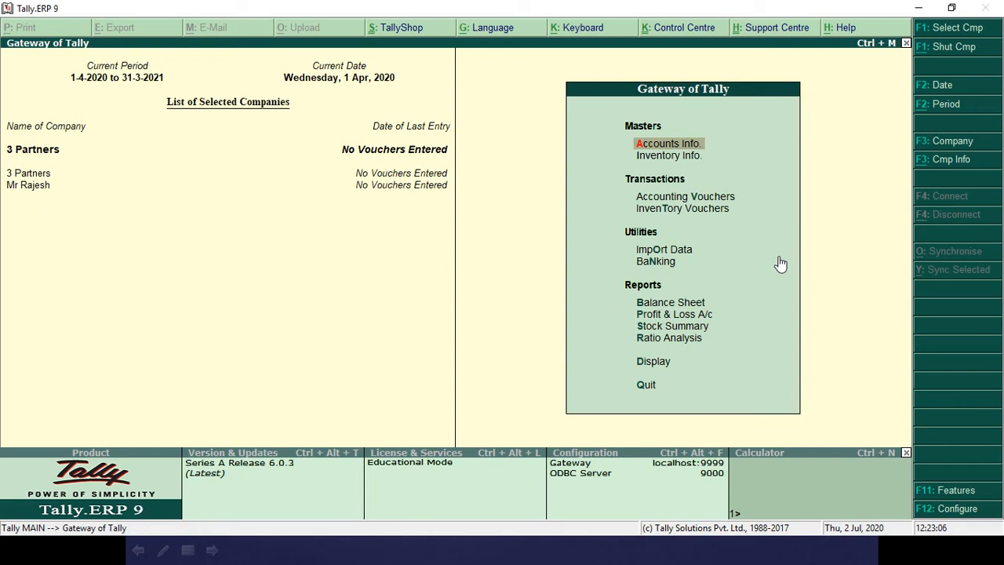
key(alt+Tab)
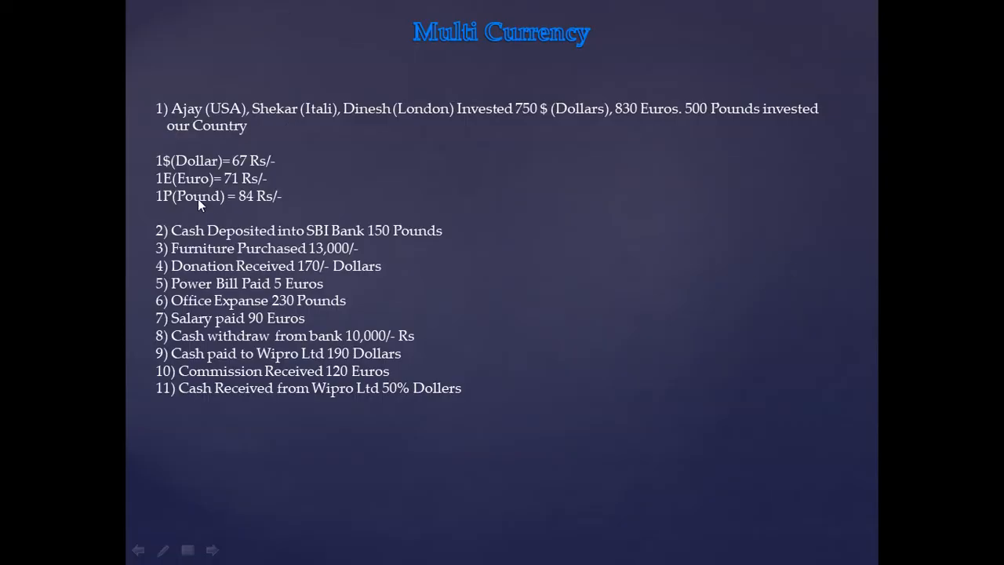
key(alt+Tab)
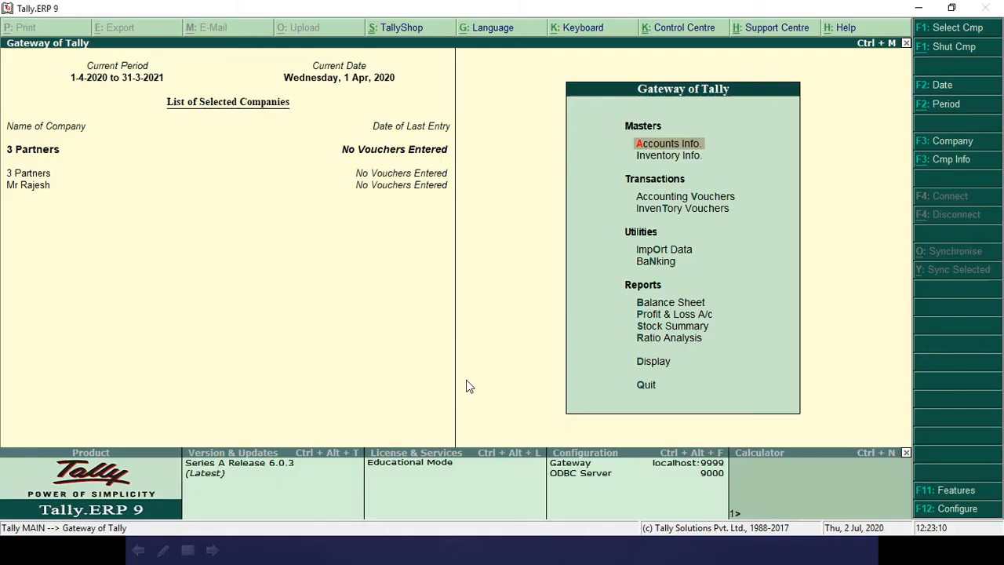
key(Return)
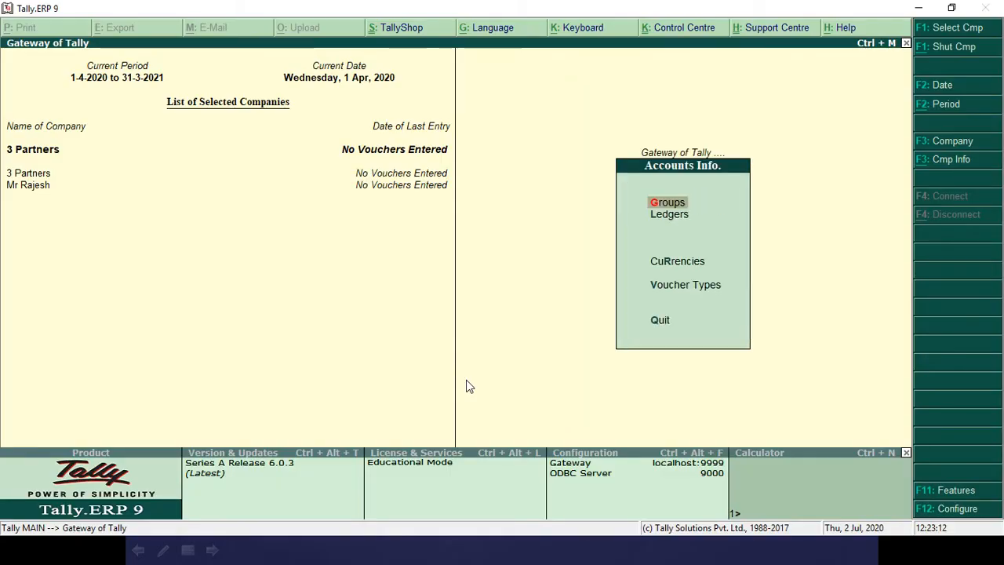
key(Down)
key(Return)
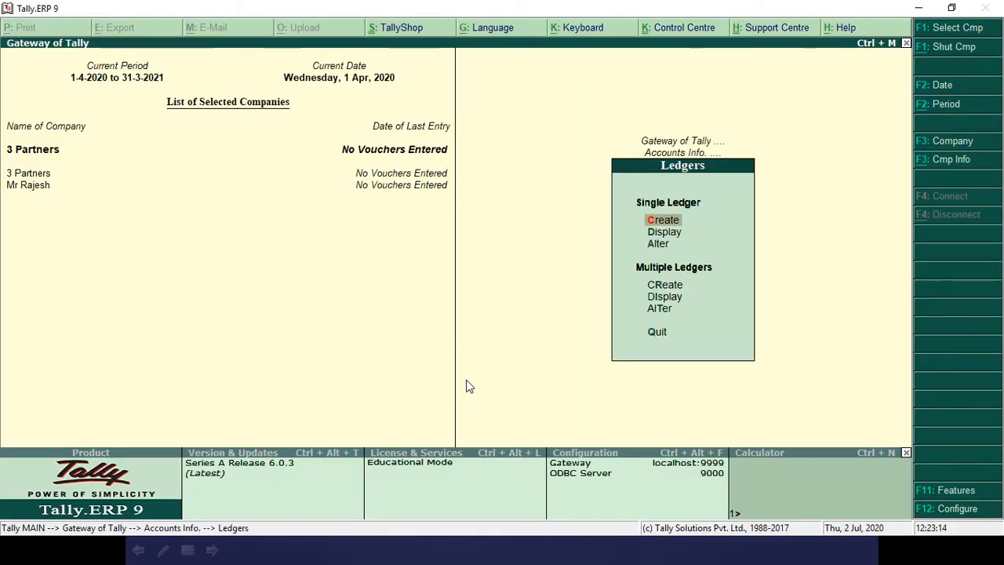
key(Down)
key(Down)
key(Down)
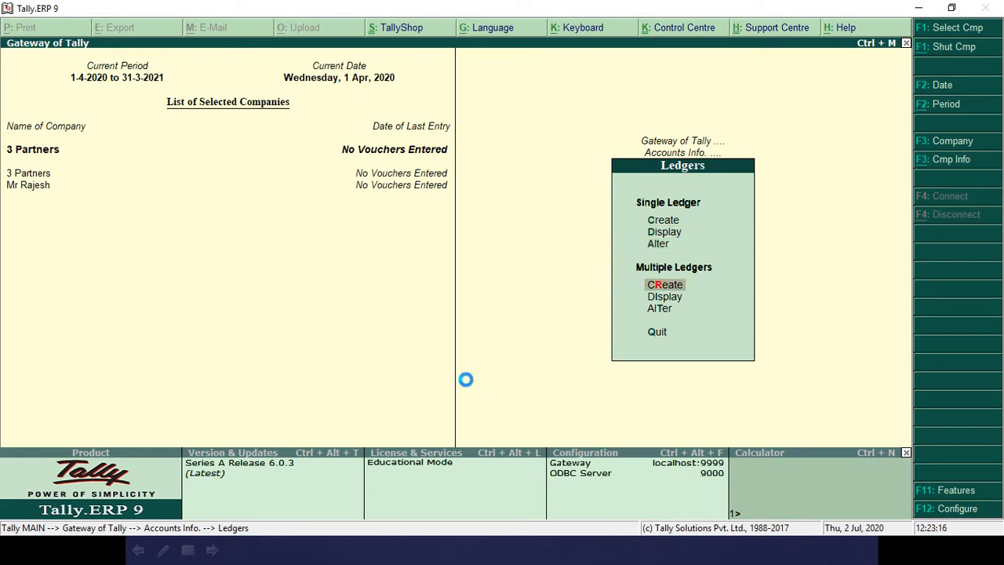
key(Return)
key(Return)
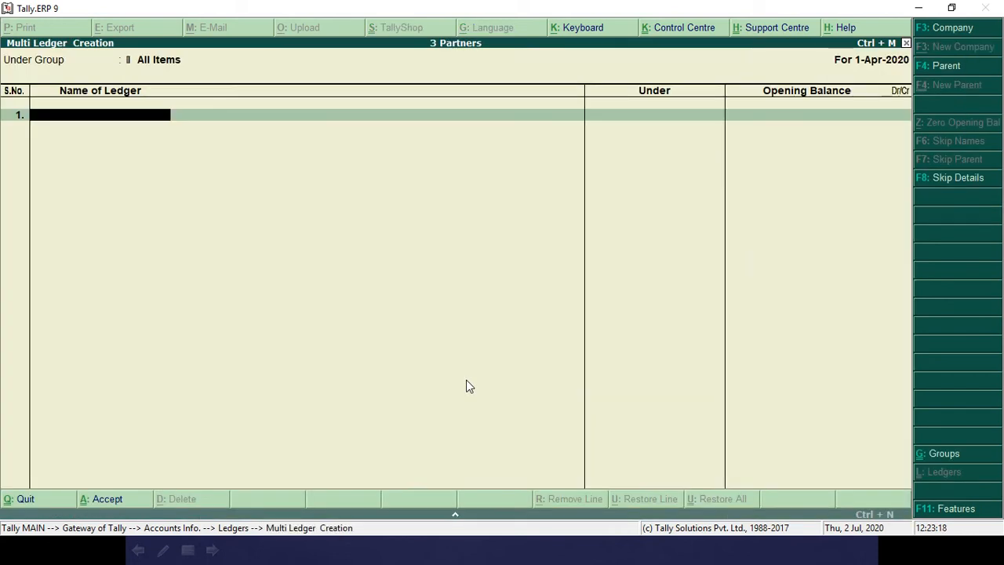
key(alt+Tab)
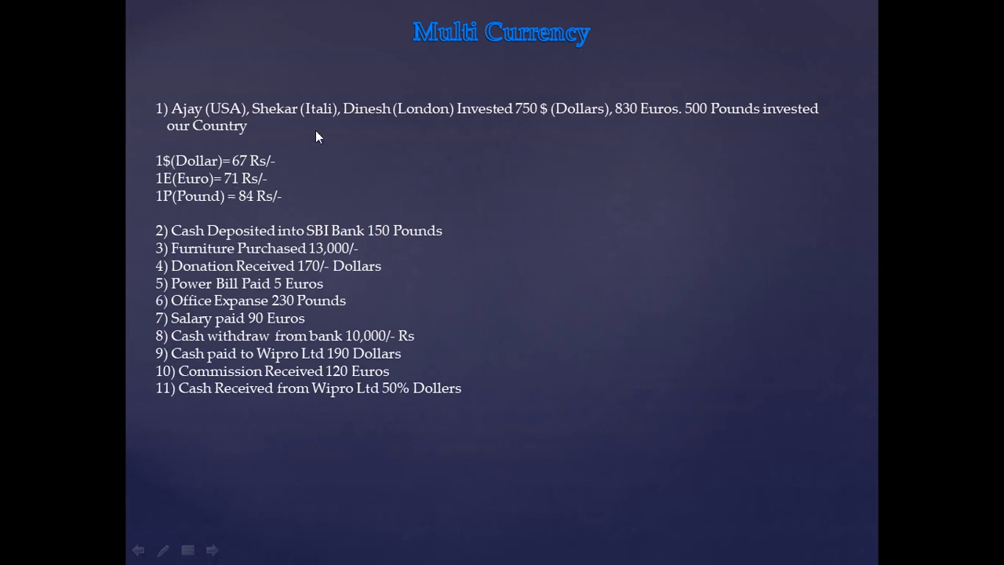
key(alt+Tab)
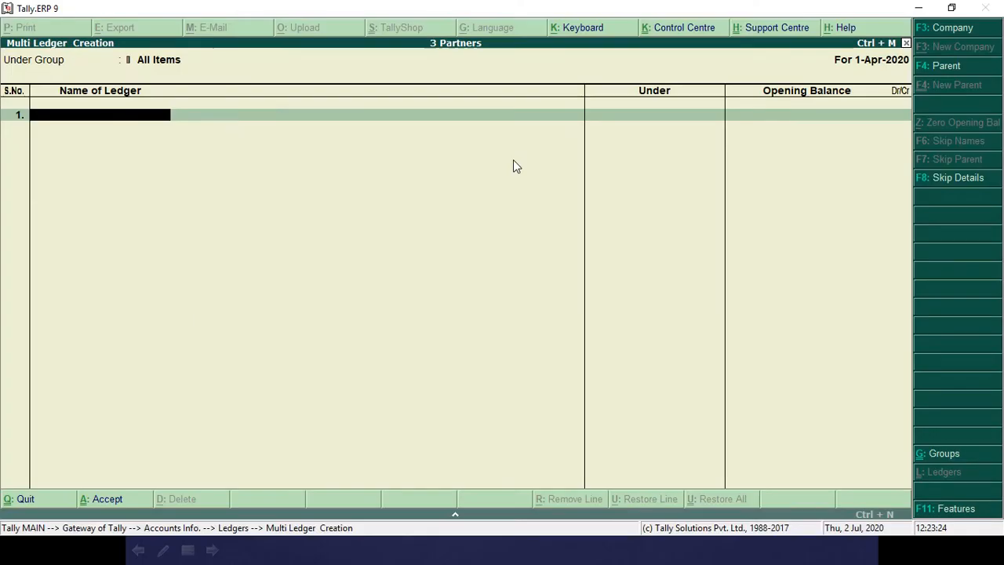
Add a ledger in the name of the first partner (USA) under Capital Account, leaving the opening balance empty
text(Aja)
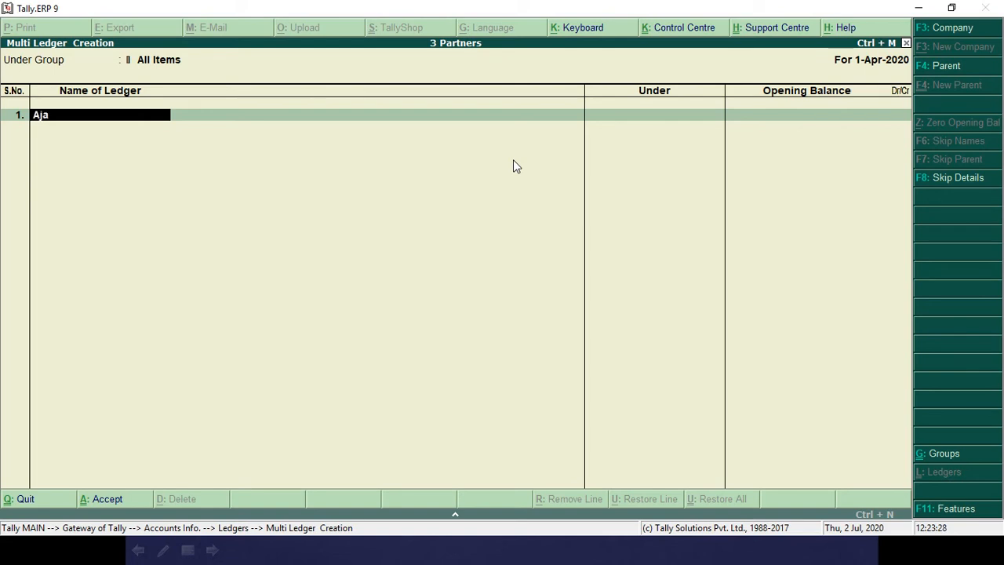
text(y)
key(Return)
text(Ca)
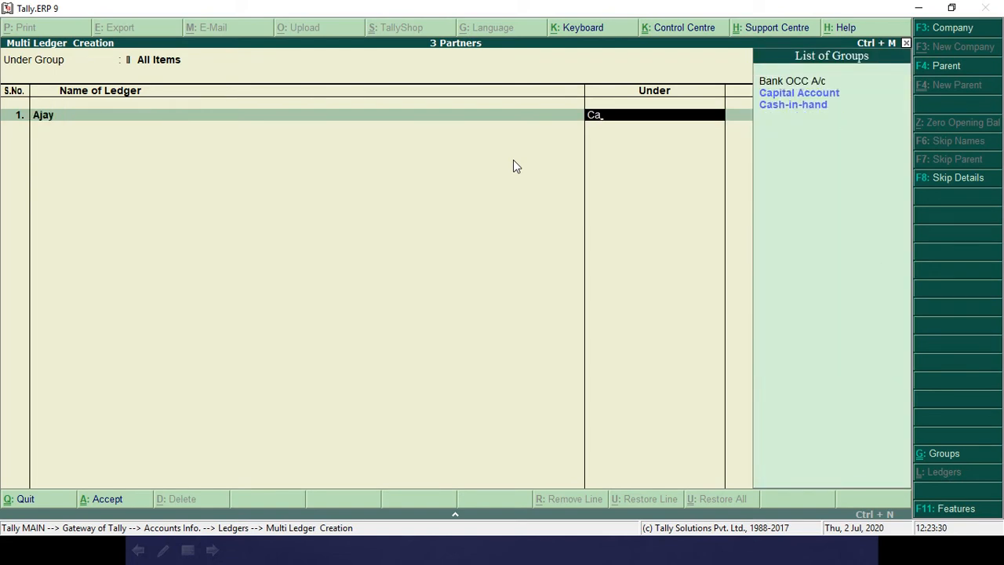
key(Return)
key(Return)
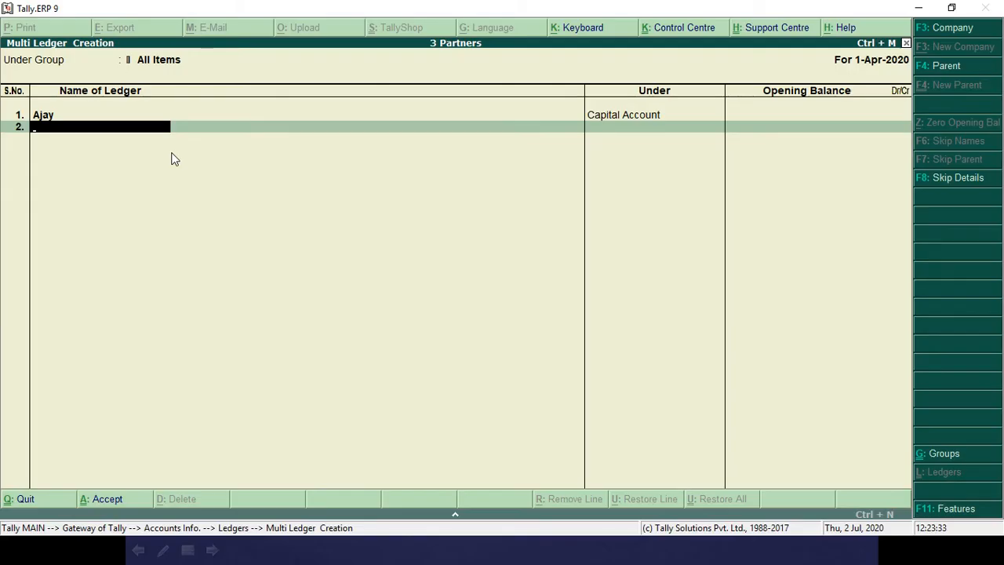
Add a ledger in the name of the second partner (Itali) under Capital Account without an opening balance
text(Shekar)
key(Return)
text(ca)
key(Down)
key(Return)
key(Return)
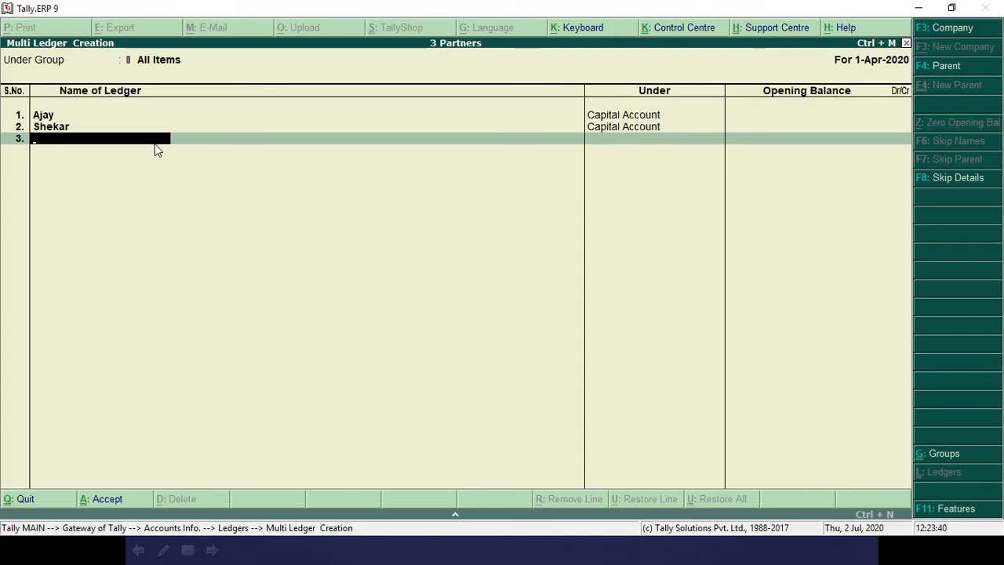
Add a ledger in the name of the third partner (London) under Capital Account without an opening balance
text(Dinesh)
key(Return)
text(ca)
key(Down)
key(Return)
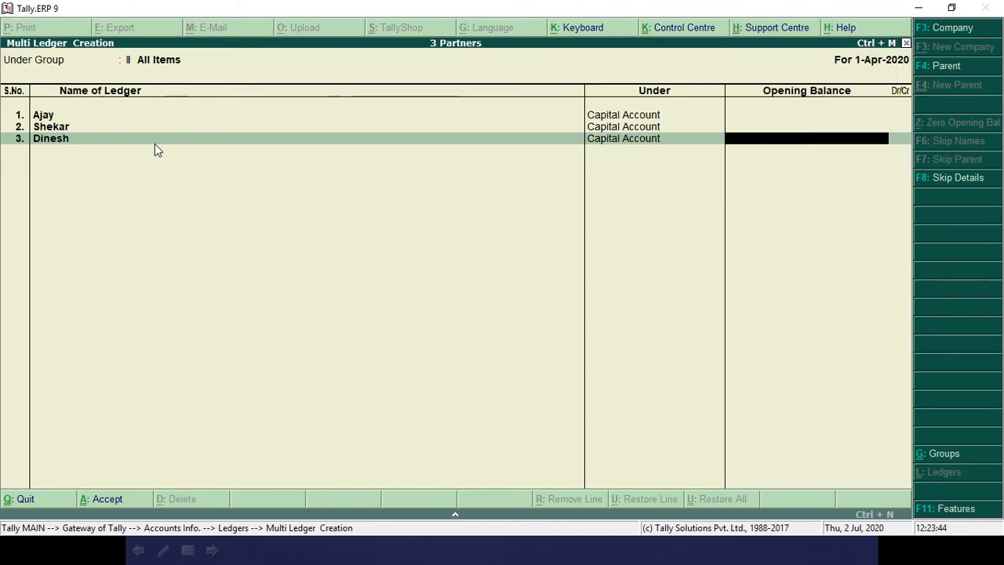
key(Return)
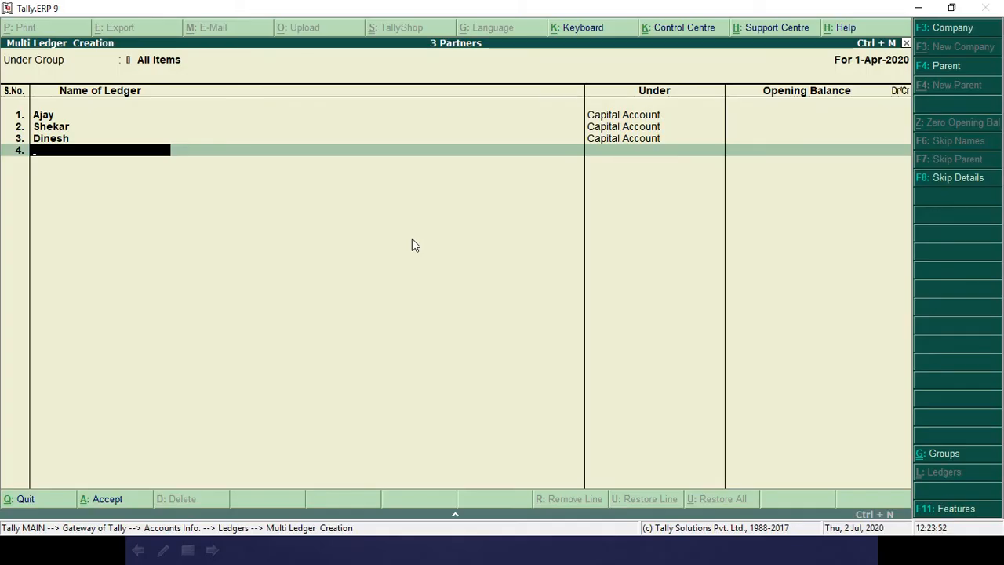
Add a ledger named SBI under Bank Accounts without an opening balance
text(SBI)
key(Return)
text(Ba)
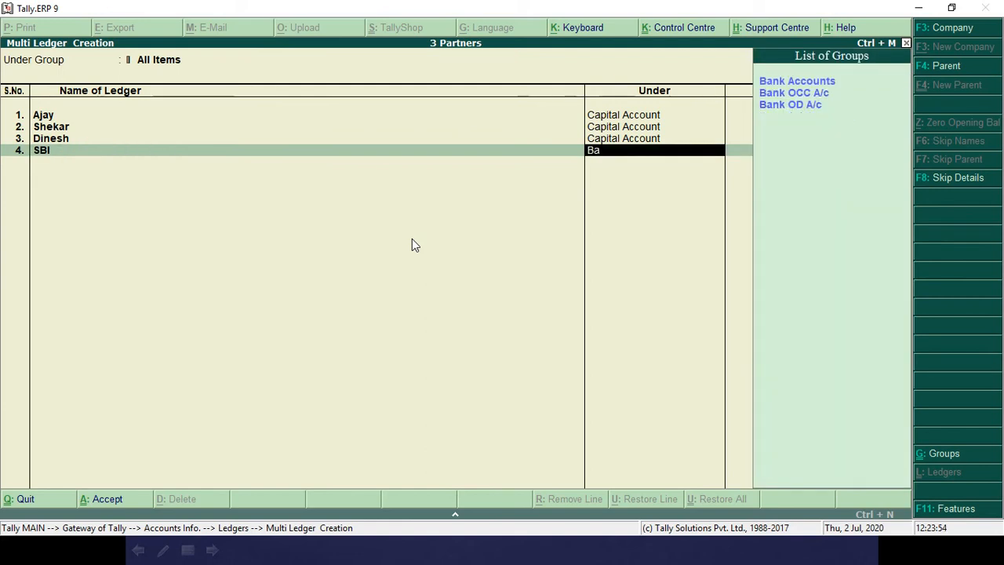
key(Return)
key(Return)
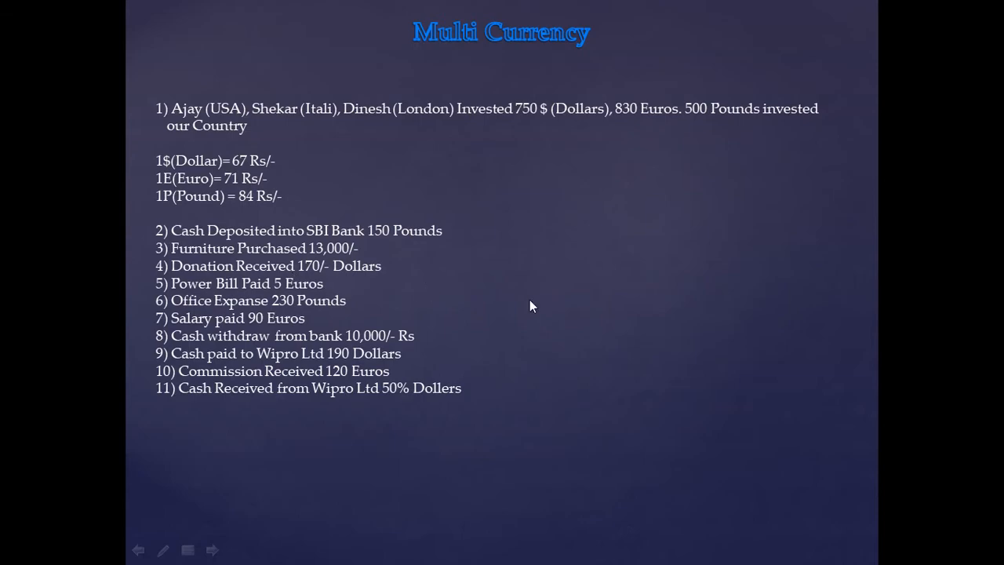
Add a ledger named Furniture under Fixed Assets without an opening balance, and check the transaction list on the Multi Currency slide
key(alt+Tab)
text(Furniture)
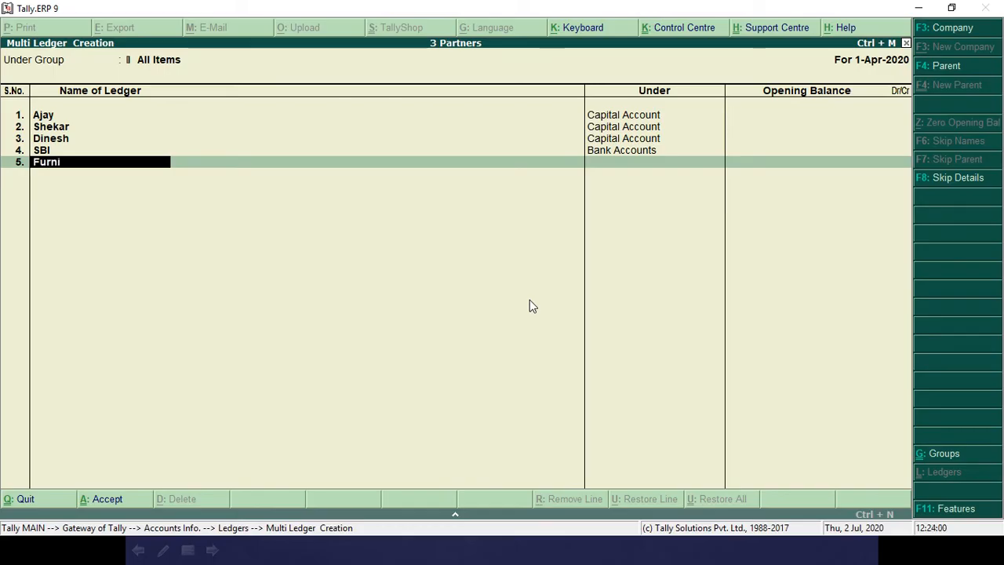
key(Return)
text(Fixed Assets)
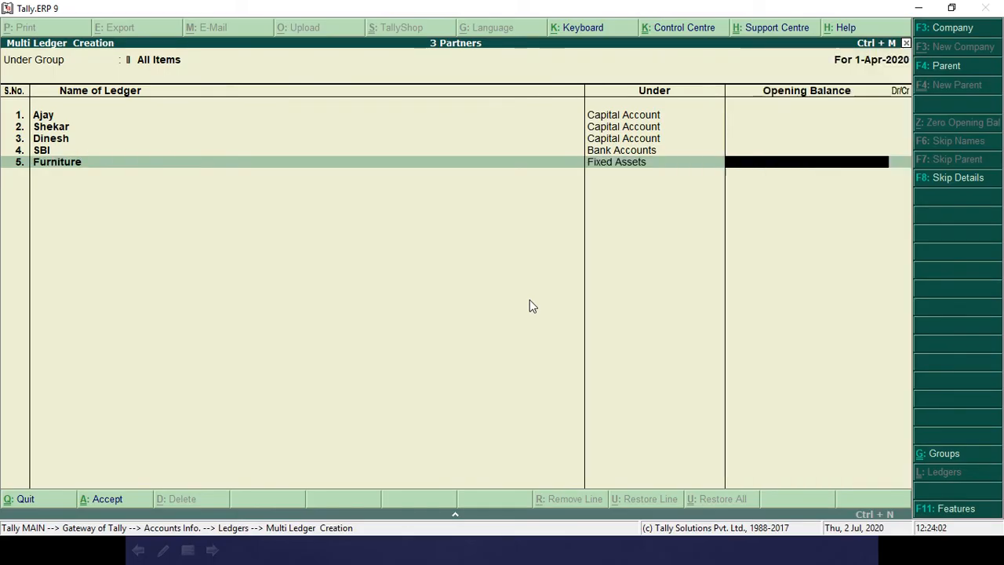
key(Return)
key(alt+Tab)
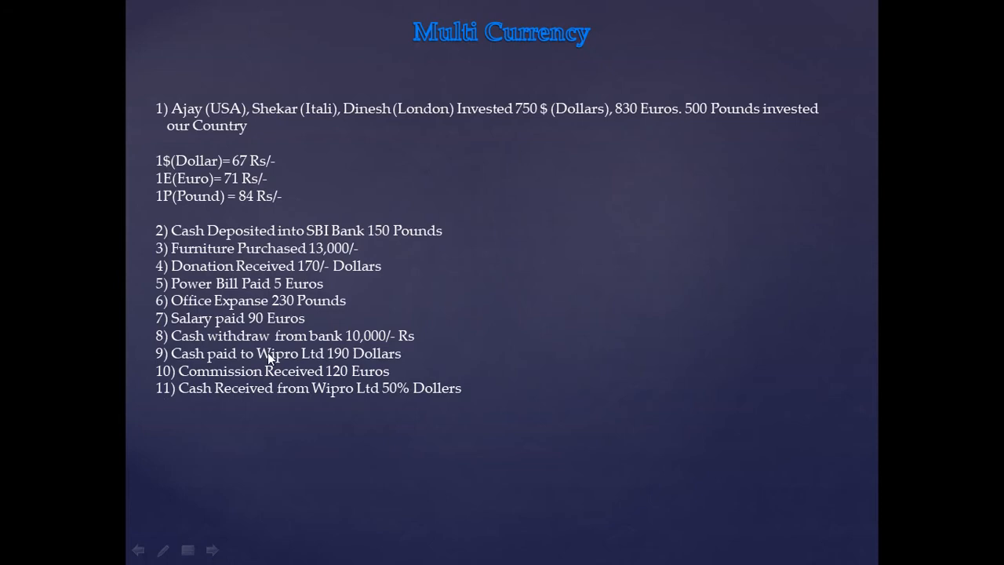
Return to Tally and add a ledger named Donation Rec under Indirect Incomes without an opening balance
key(alt+Tab)
text(Donatio)
key(BackSpace)
text(nation Re)
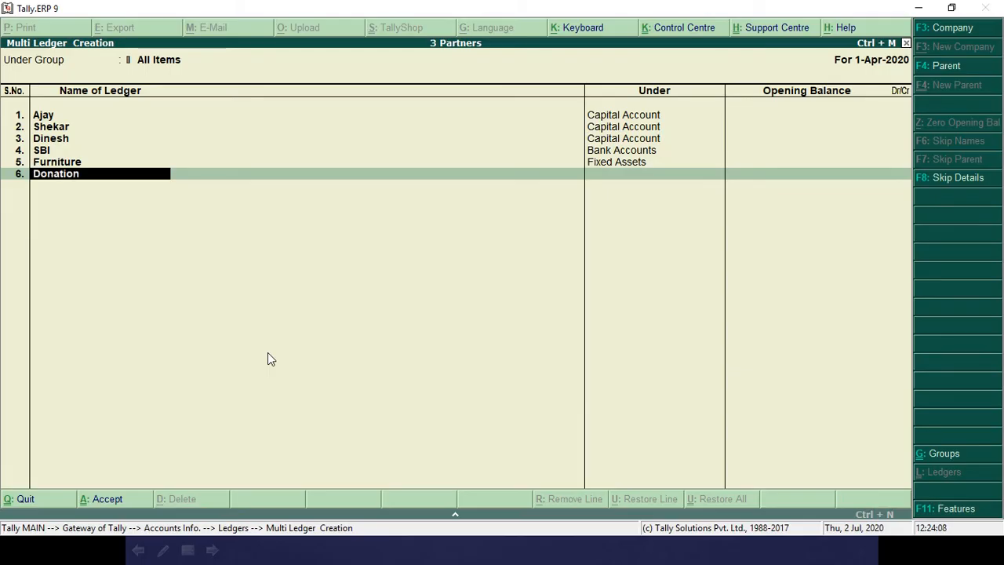
key(Return)
text(Ind)
key(Down)
key(Up)
key(Down)
key(Return)
key(Return)
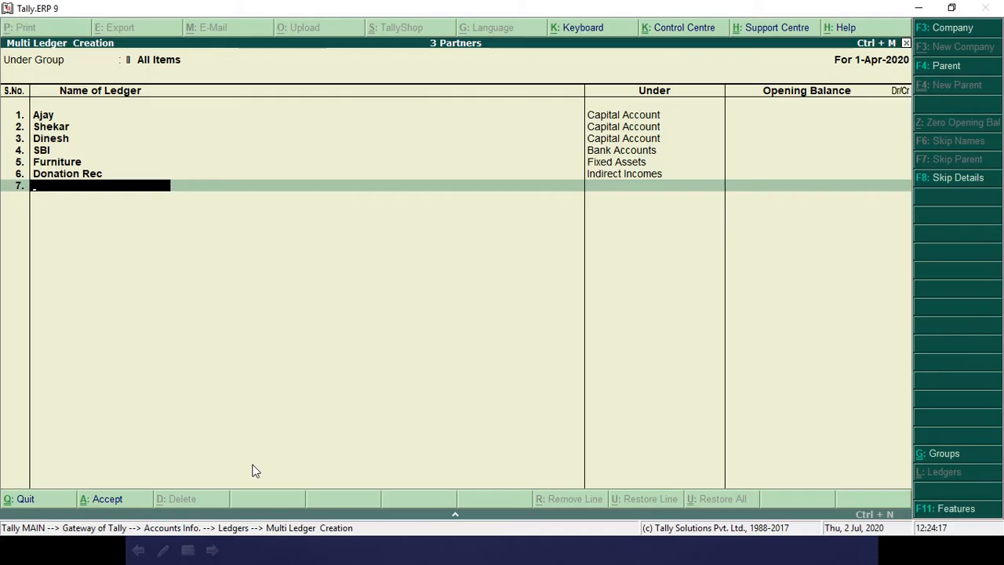
Enter the Power Bill Paid ledger, place Commission Rec under Indirect Incomes, and save the multi-ledger list, returning to the Gateway of Tally
text(Power Bill Paid)
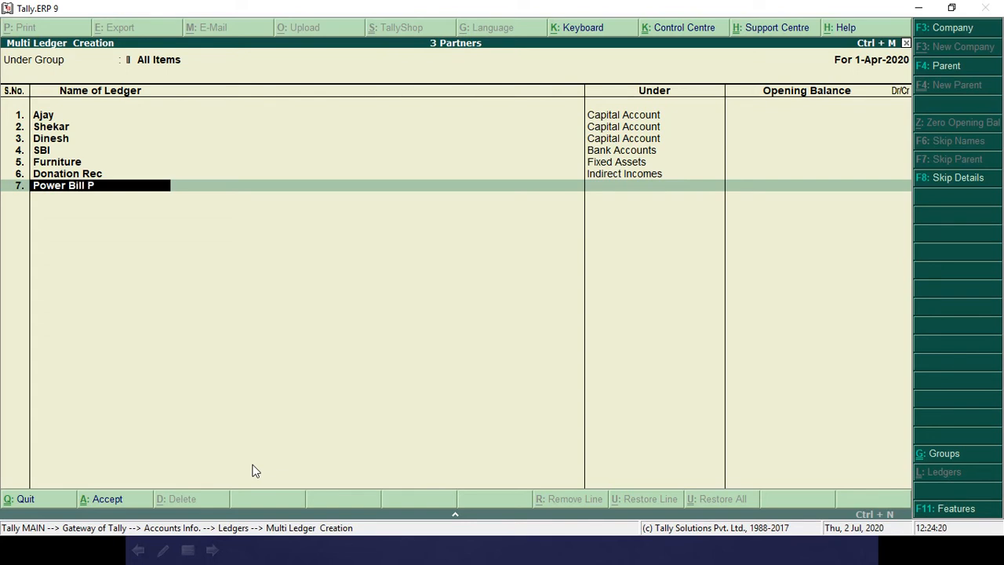
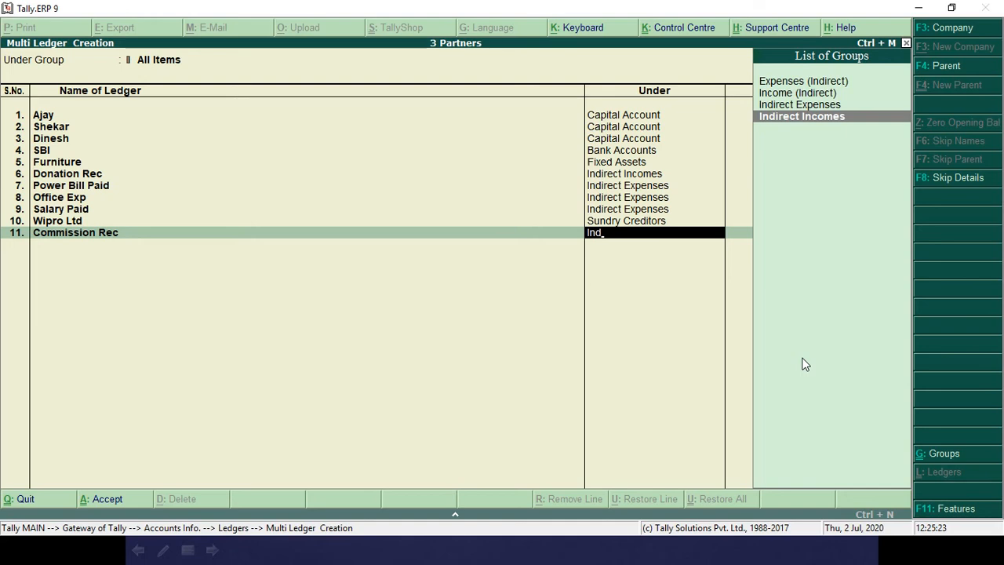
key(Return)
key(alt+Tab)
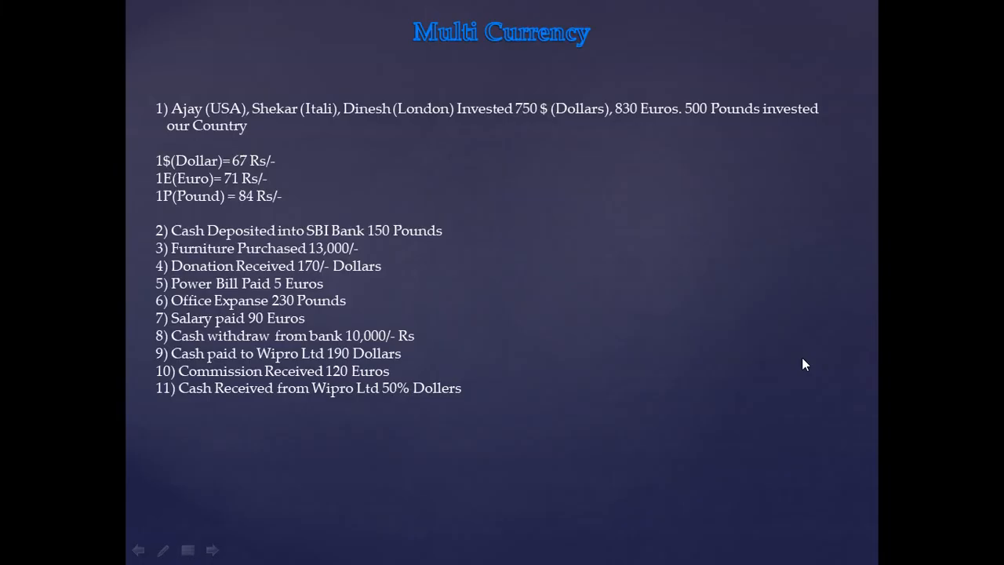
key(alt+Tab)
key(Return)
key(Return)
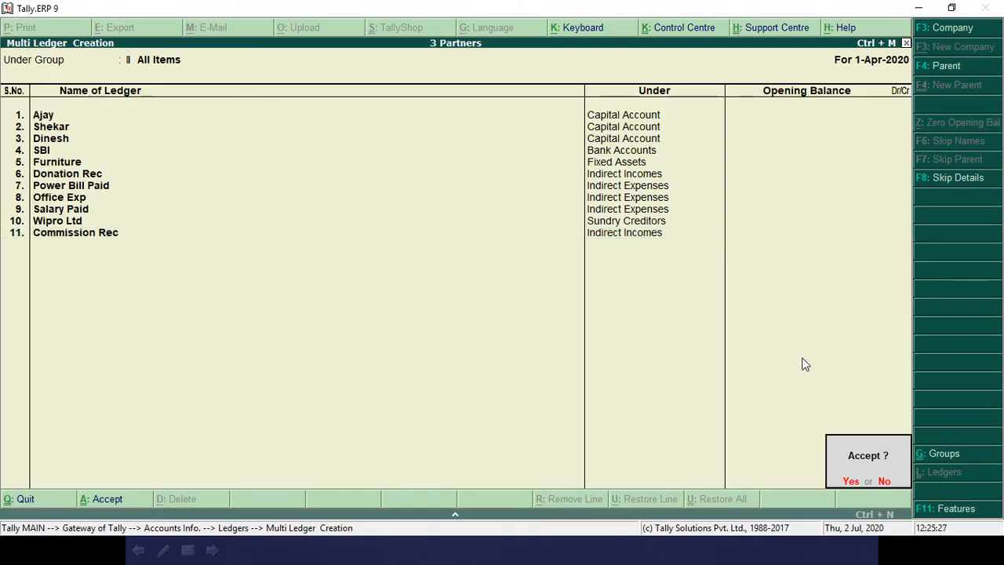
key(Return)
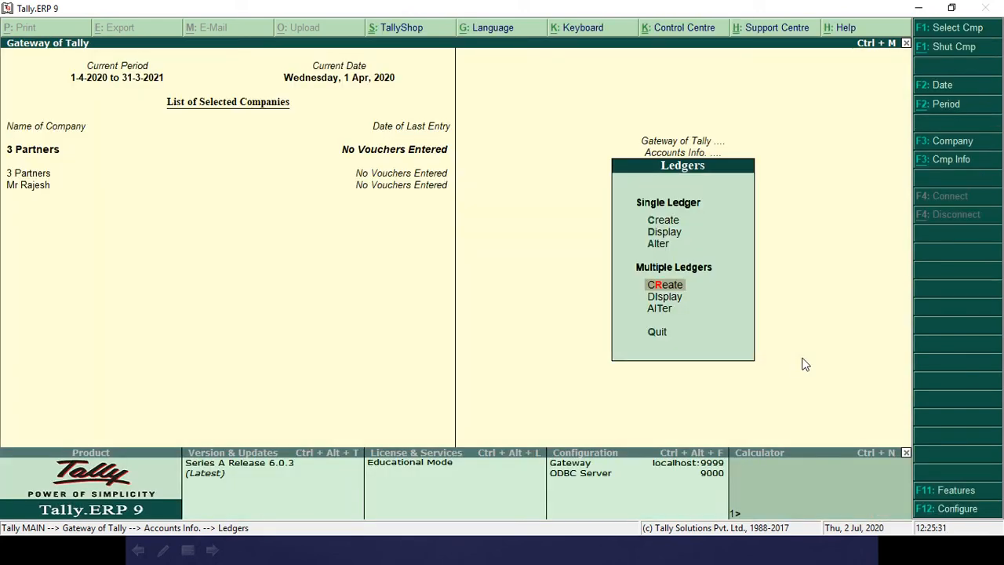
key(Escape)
key(Escape)
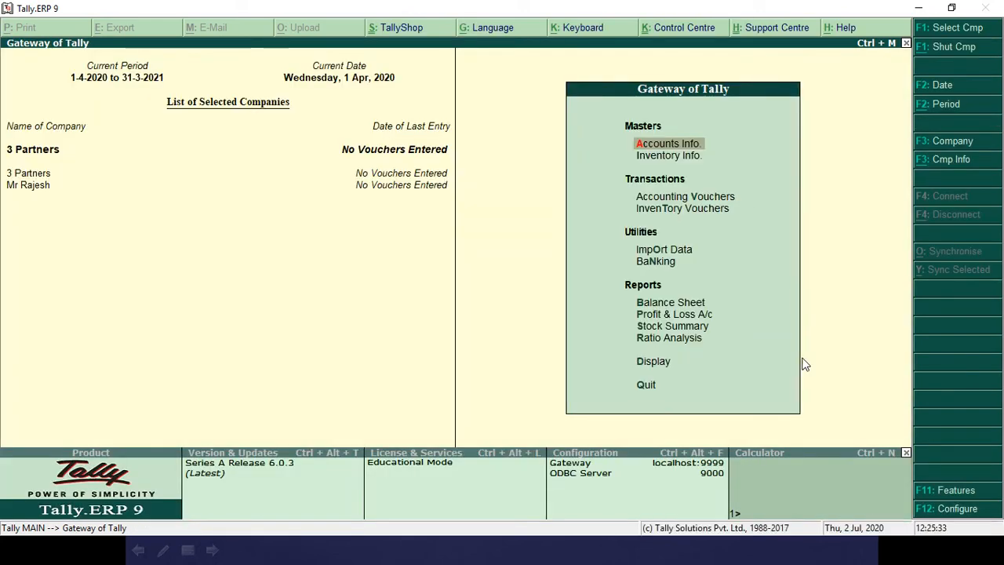
Start a Receipt accounting voucher with Cash as the account
key(Down)
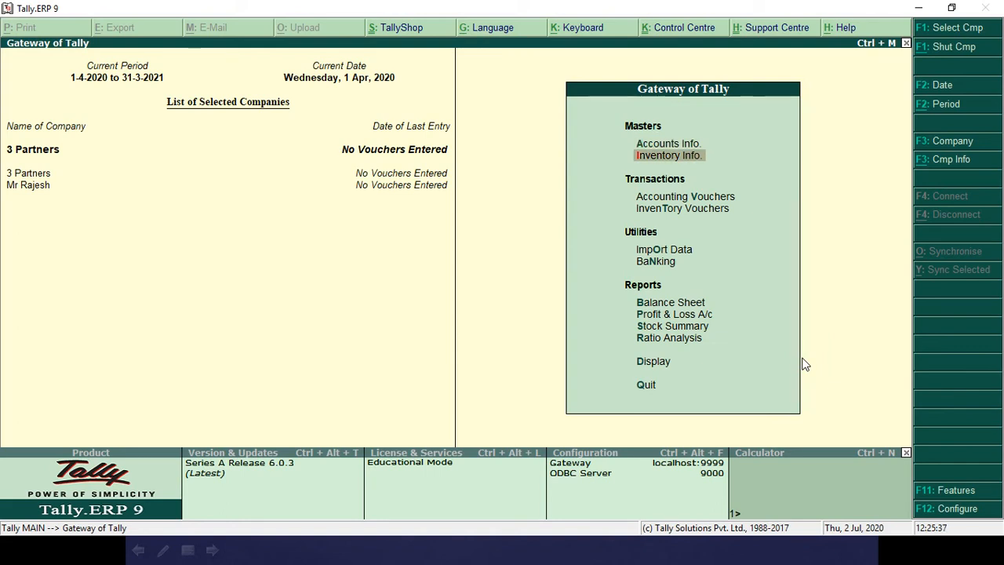
key(Down)
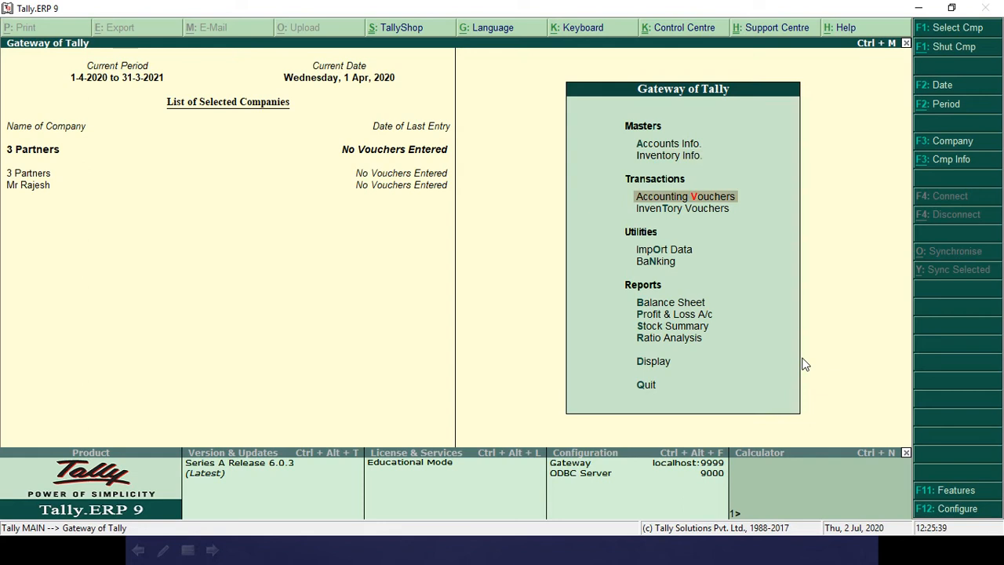
key(Return)
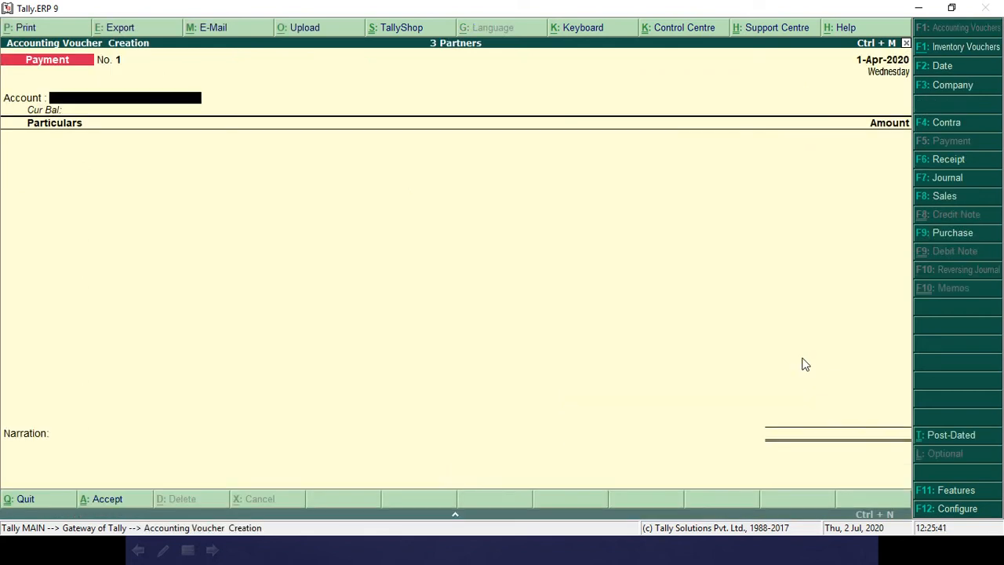
click(931, 163)
text(Ca)
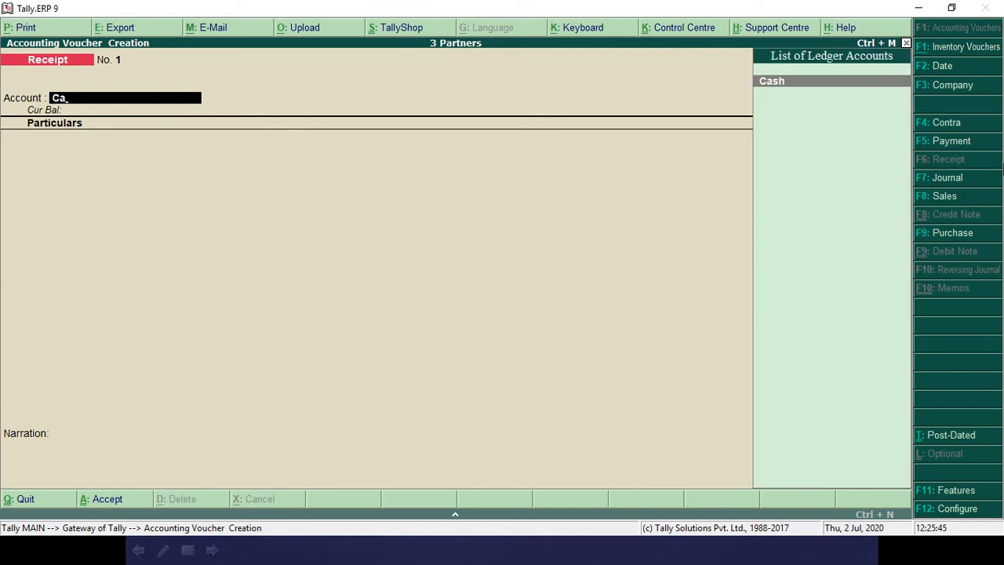
key(Return)
Select the first partner's (USA) capital ledger as the receipt's particulars, checking the investment details on the Multi Currency slide
key(alt+Tab)
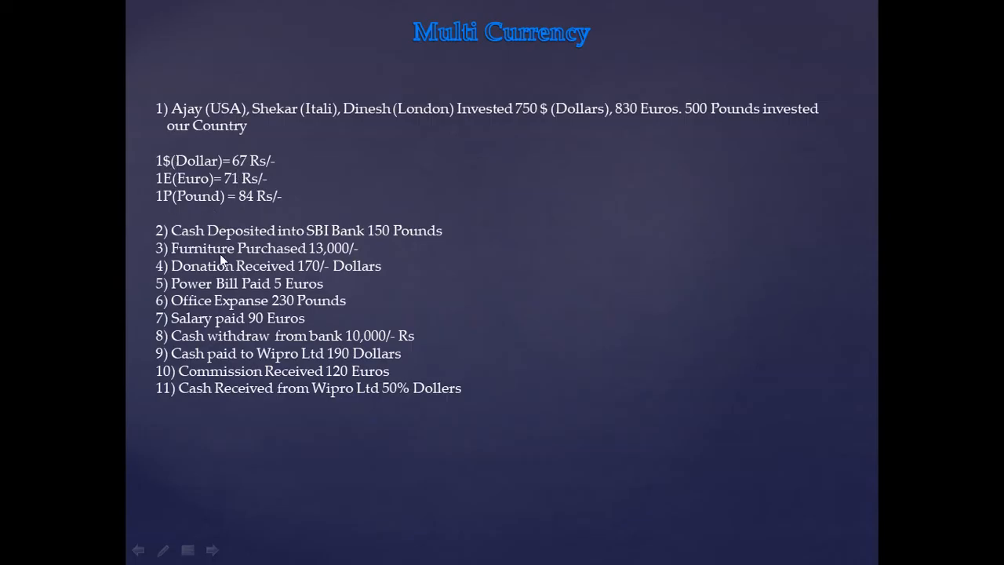
key(alt+Tab)
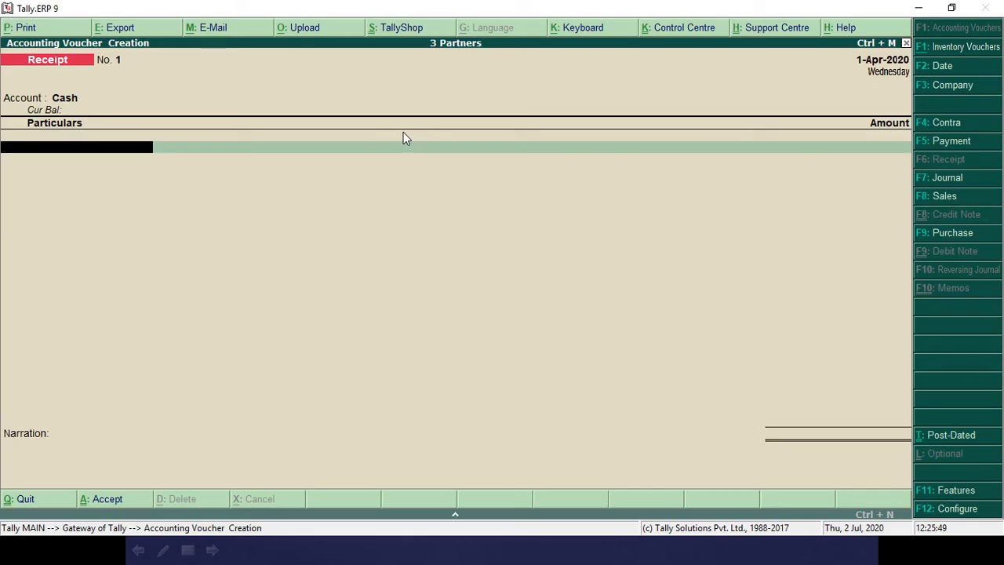
text(Aj)
key(Return)
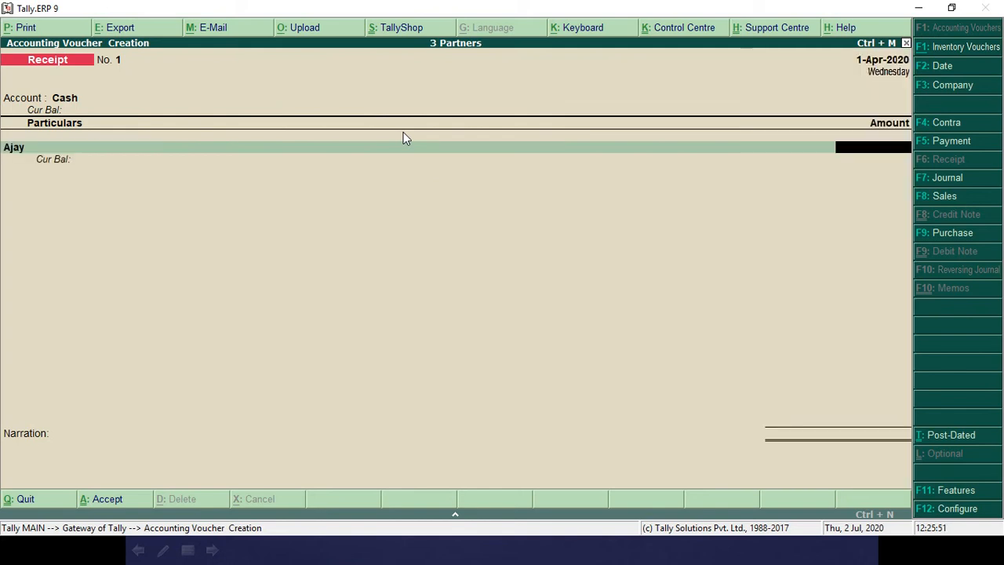
key(alt+Tab)
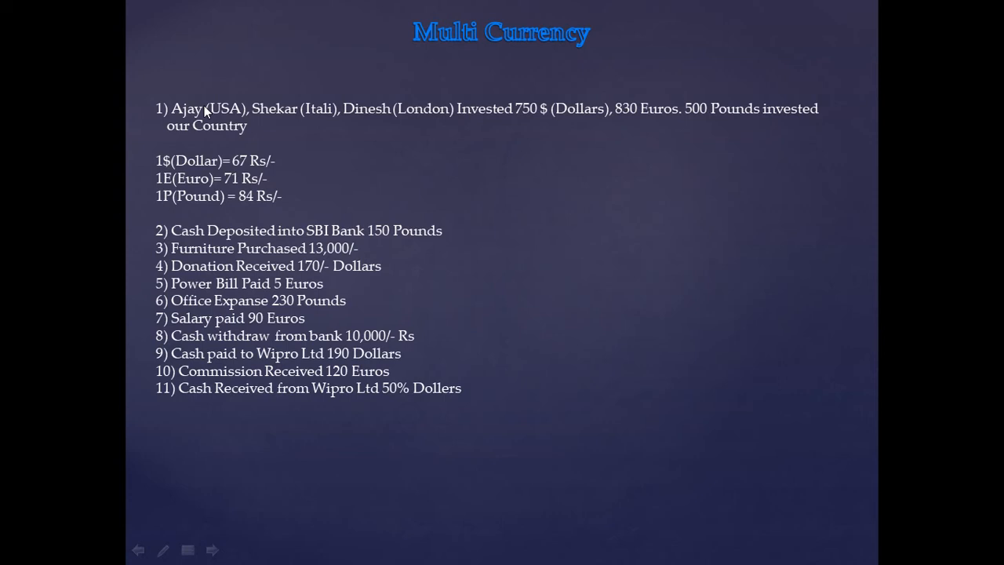
key(alt+Tab)
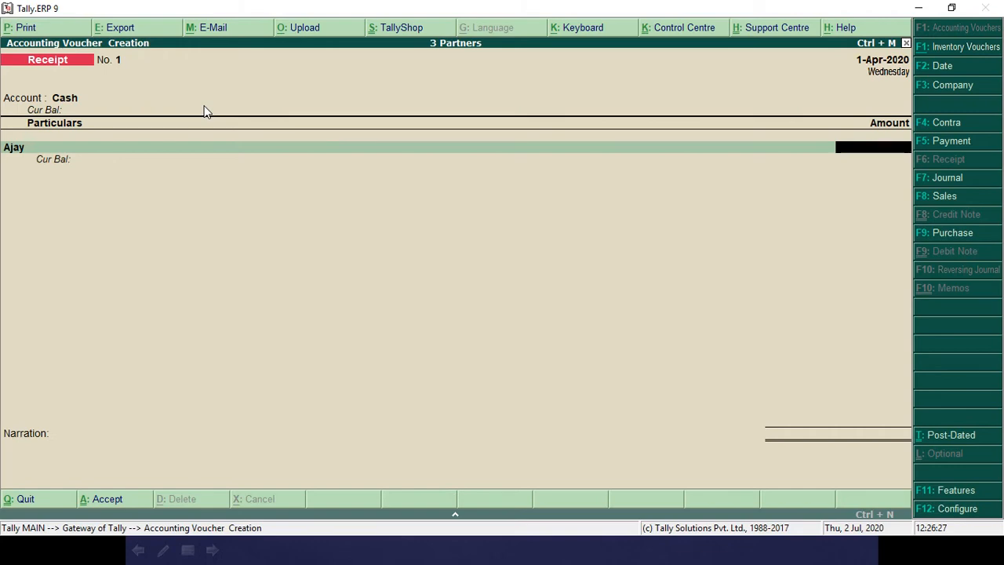
Enter $750 as the first partner's amount, checked against the slide, and accept the exchange rate of ₹ 67/$
key(alt+Tab)
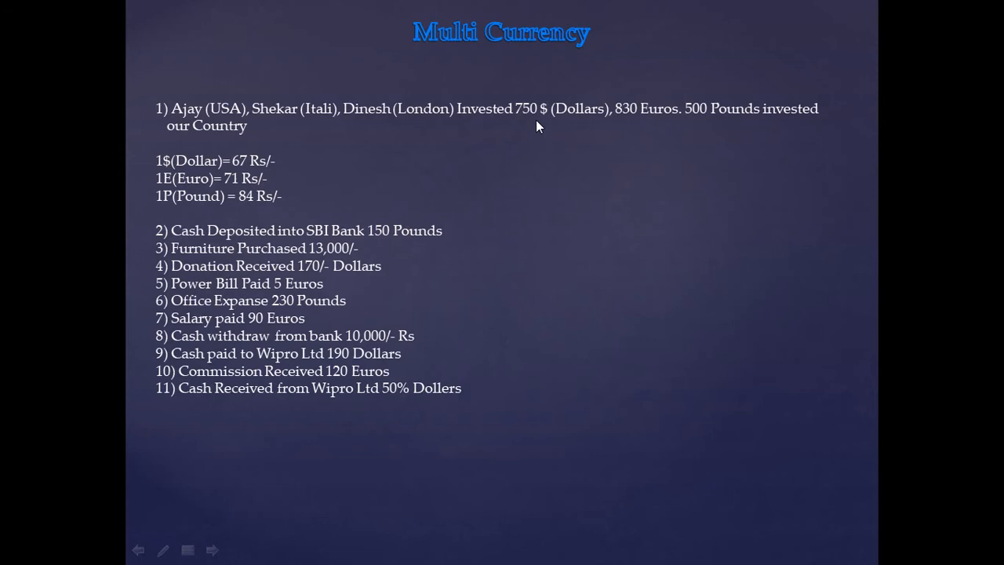
key(alt+Tab)
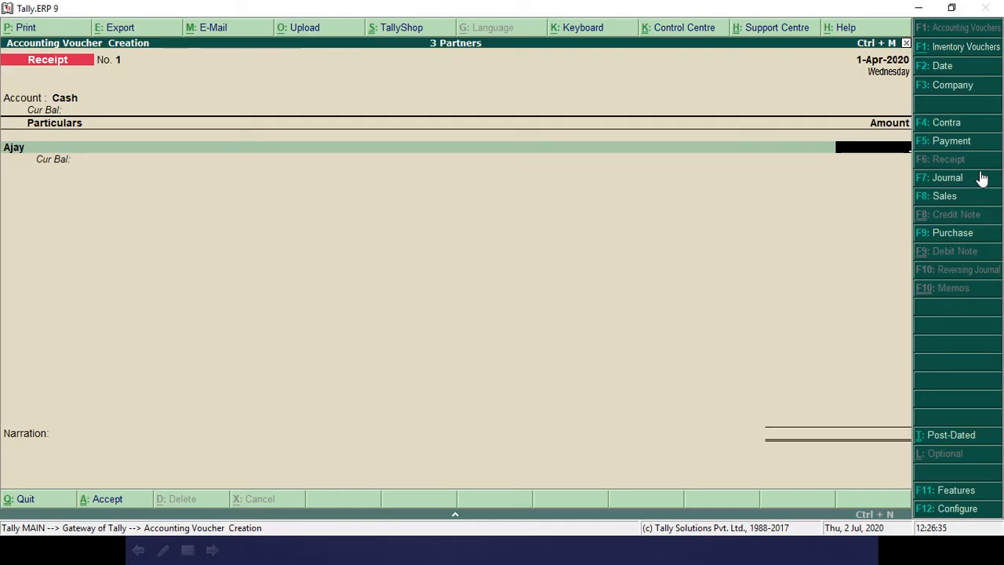
text($)
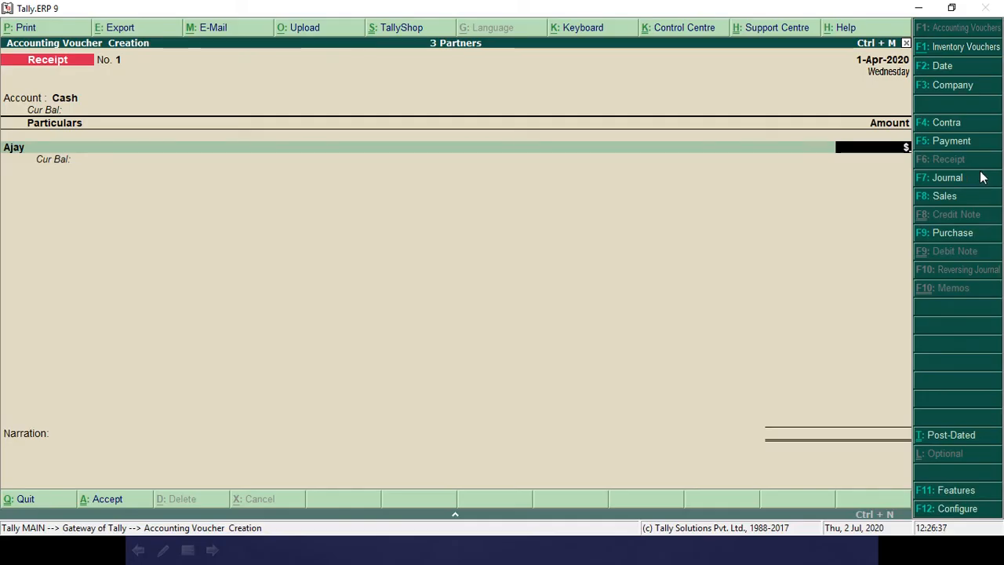
key(alt+Tab)
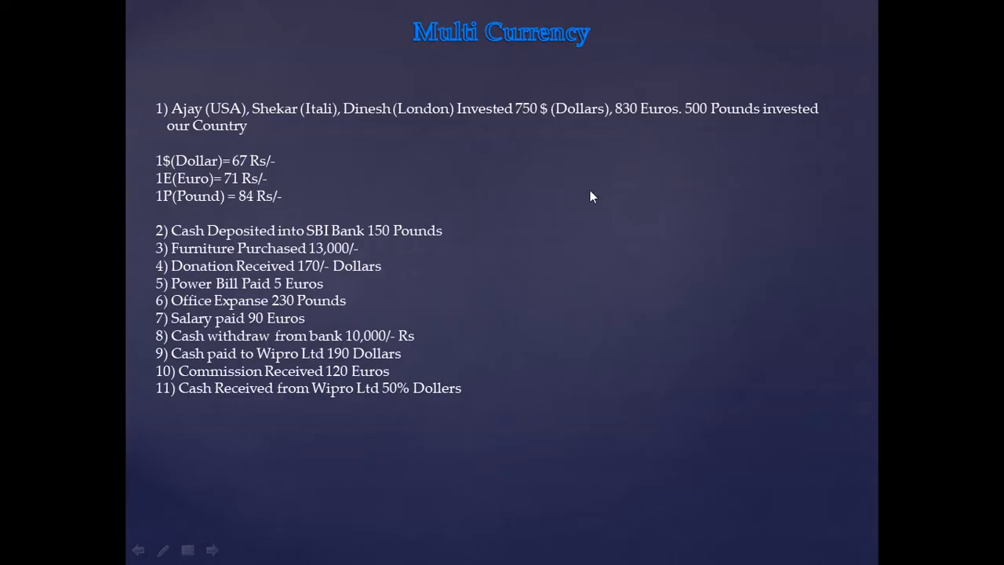
key(alt+Tab)
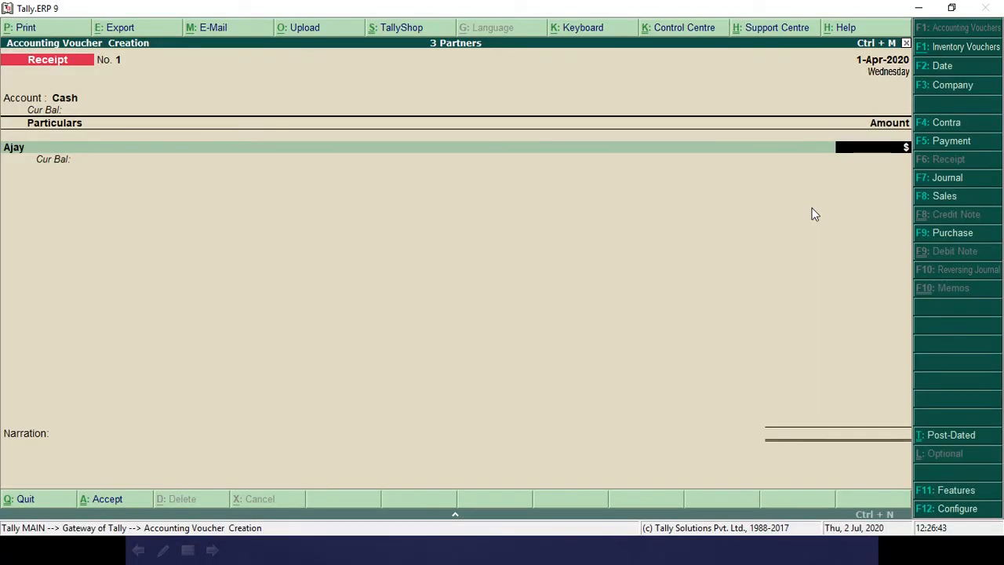
text(750)
key(Return)
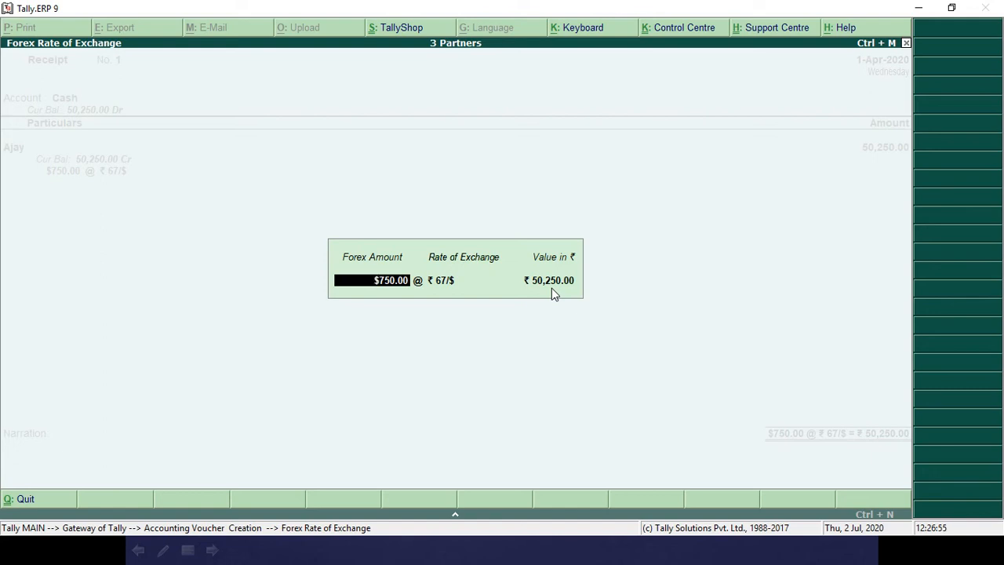
key(Return)
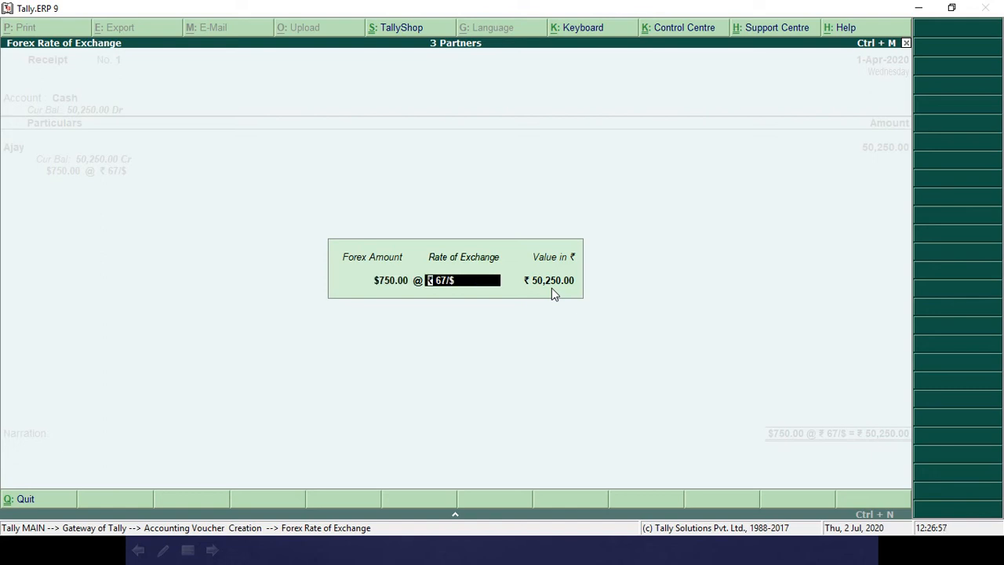
key(Return)
key(Return)
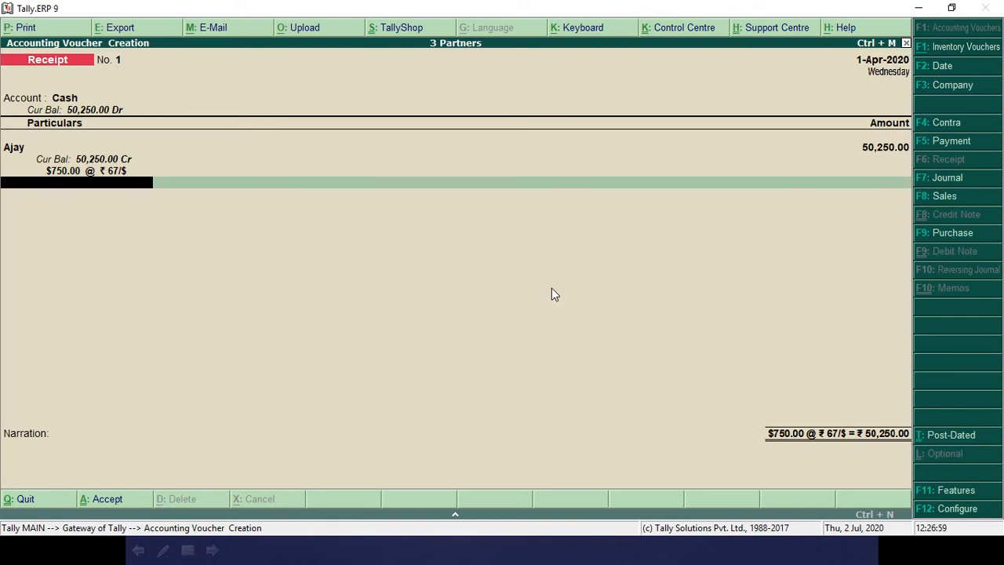
Save the first partner's receipt voucher without a narration
key(Return)
key(Return)
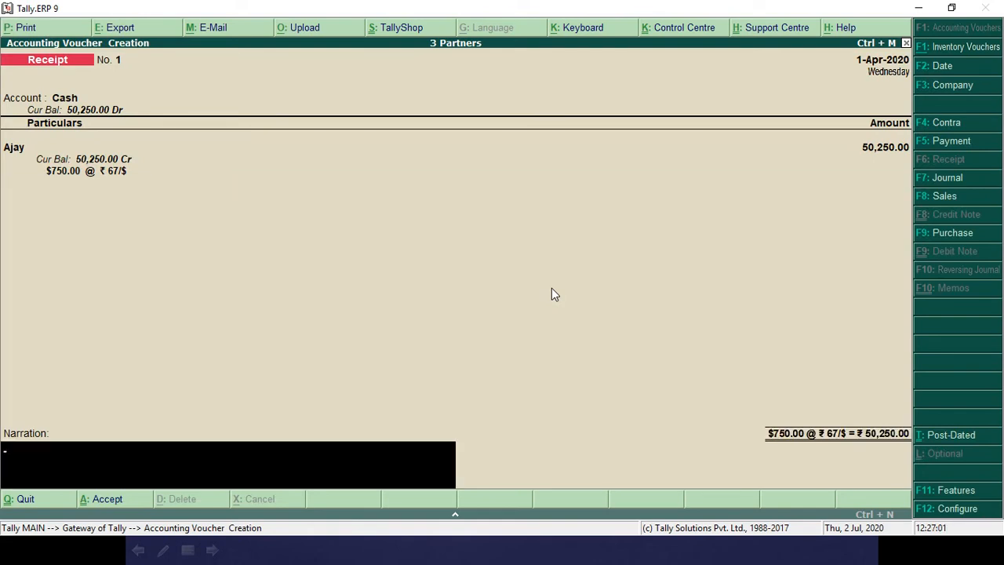
key(Return)
key(Return)
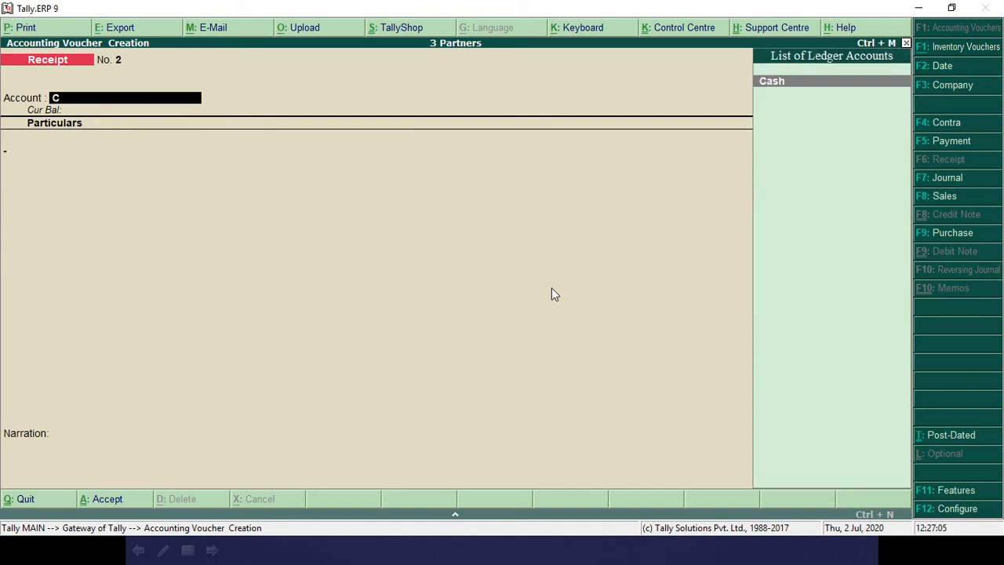
Set the second receipt's account to Cash and its particulars to the second partner's (Itali) capital ledger, consulting the slide
key(Return)
key(alt+Tab)
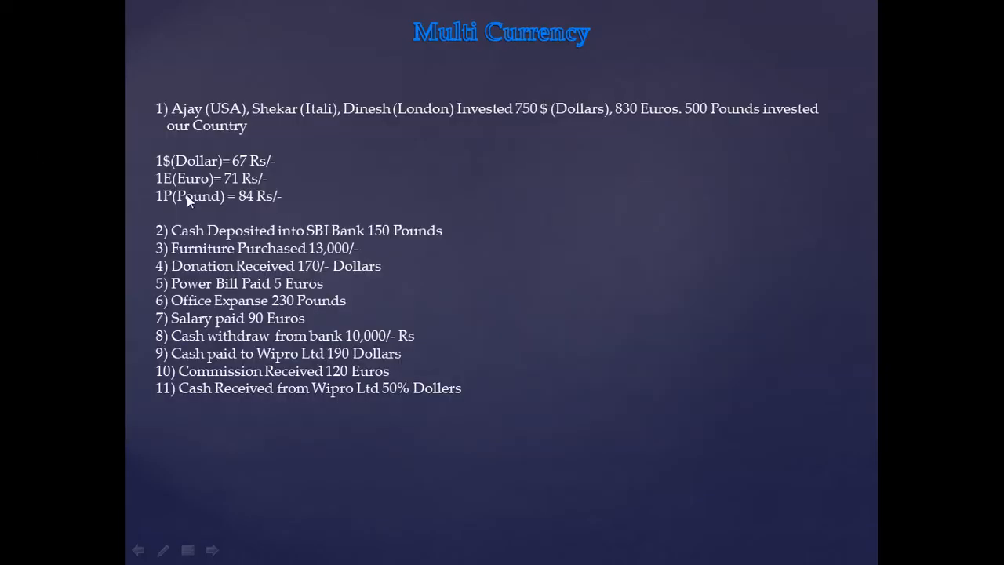
key(alt+Tab)
text(SH)
key(Return)
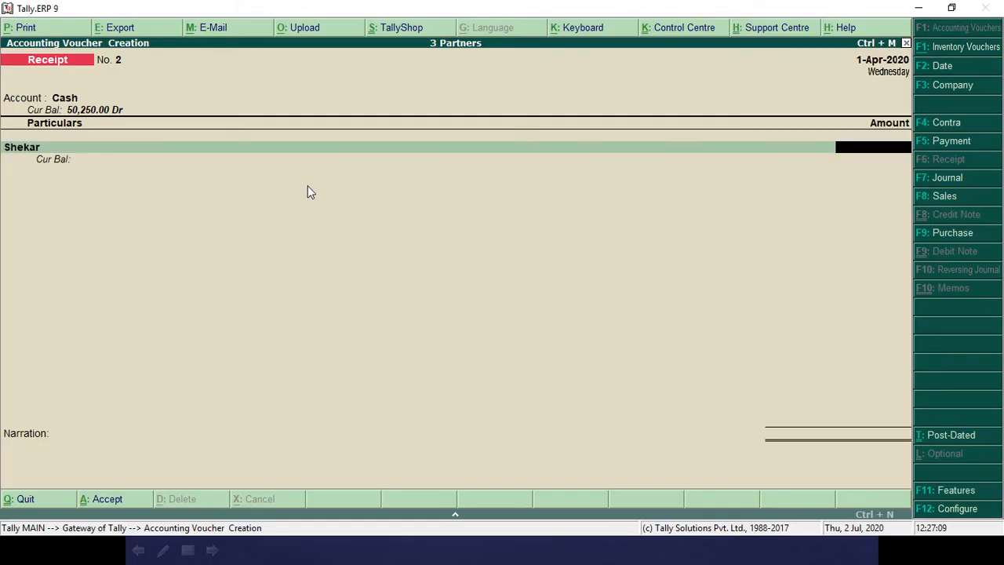
Enter E830 as the second partner's amount, checking the Multi Currency slide, and accept the exchange rate of ₹ 71/E
key(alt+Tab)
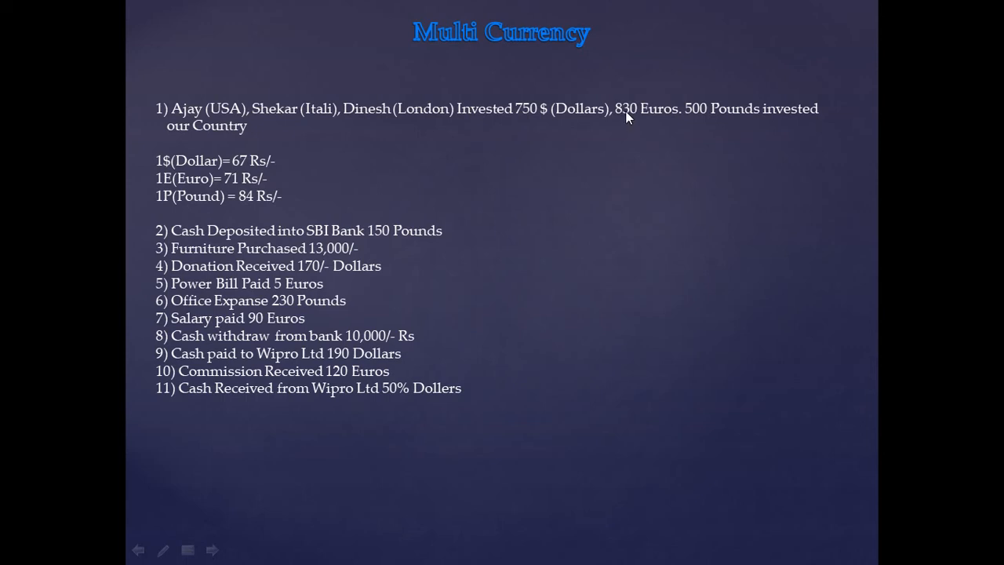
key(alt+Tab)
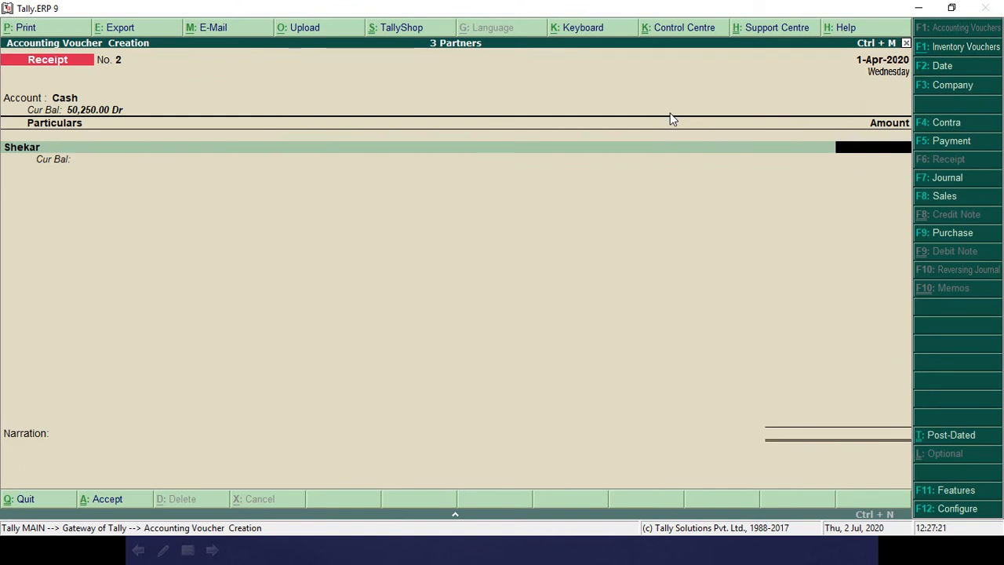
text(E)
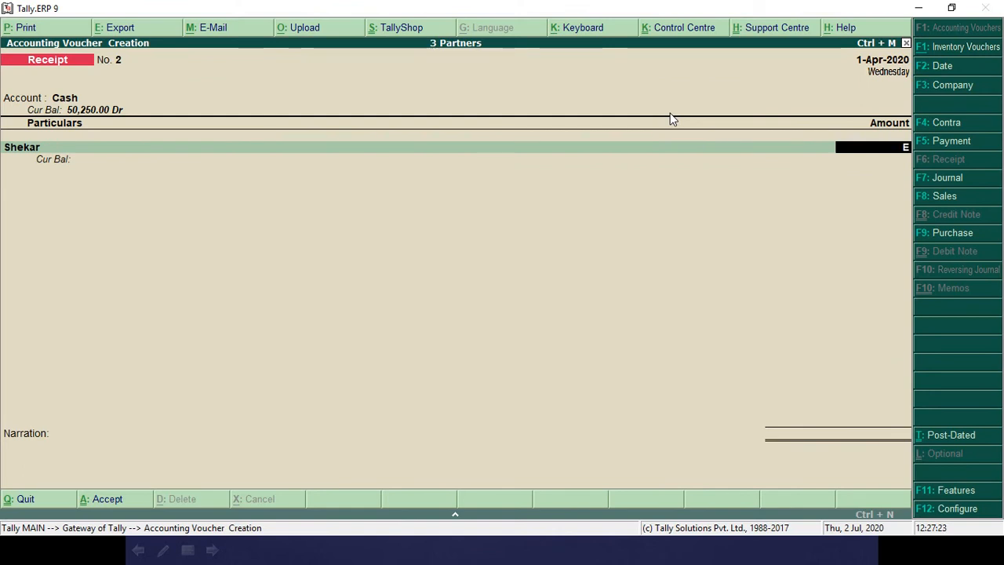
text(830)
key(Return)
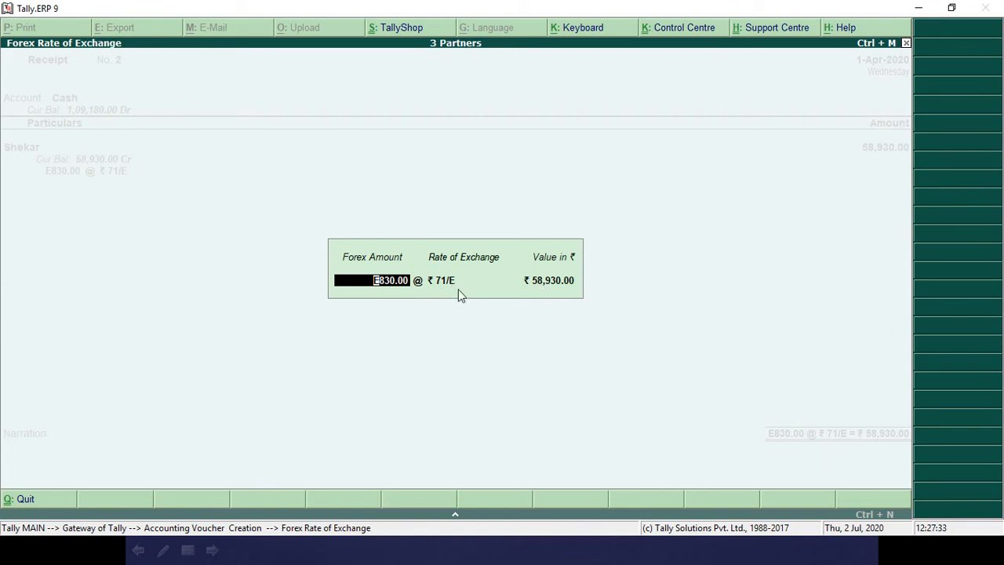
key(alt+Tab)
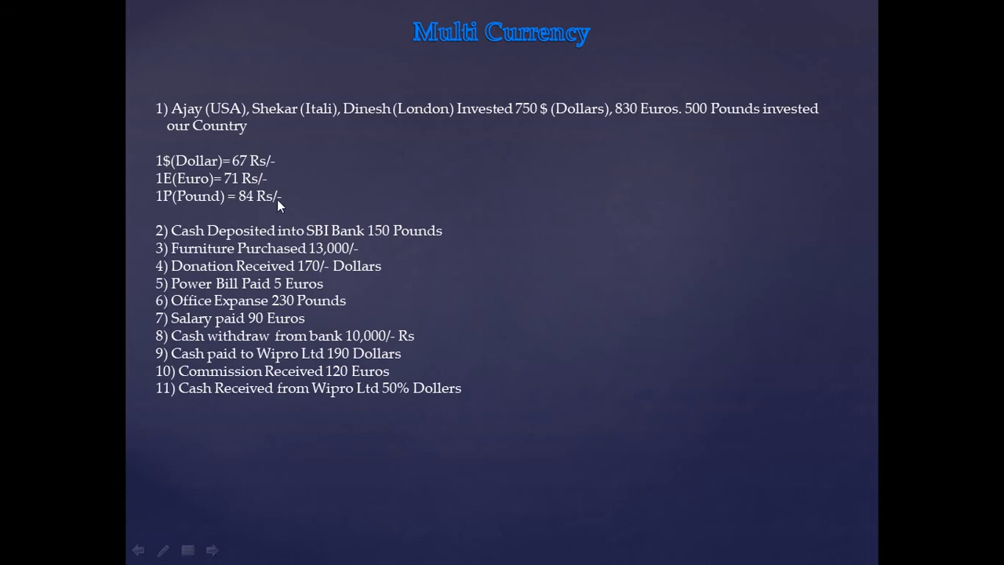
key(alt+Tab)
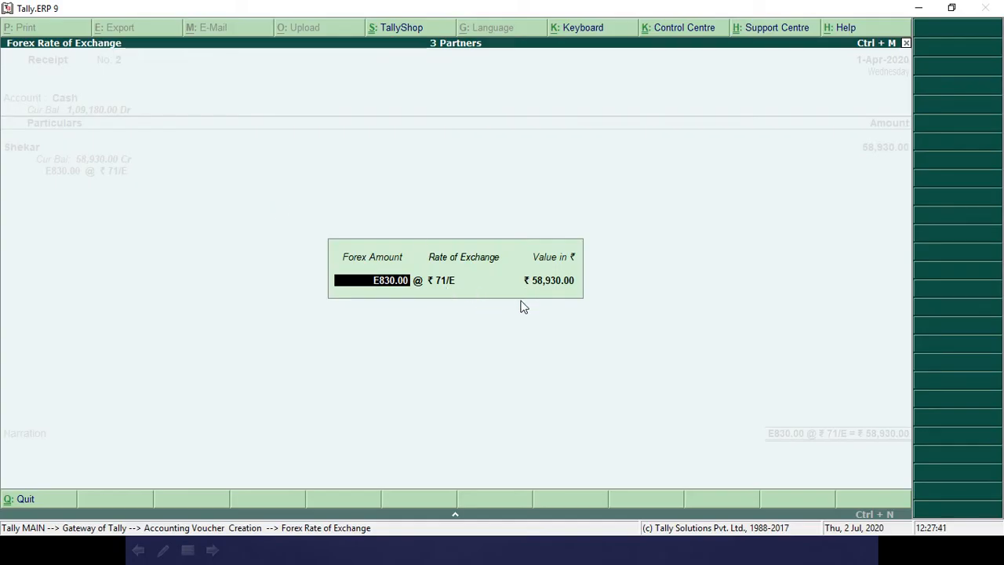
key(Return)
key(Return)
key(Return)
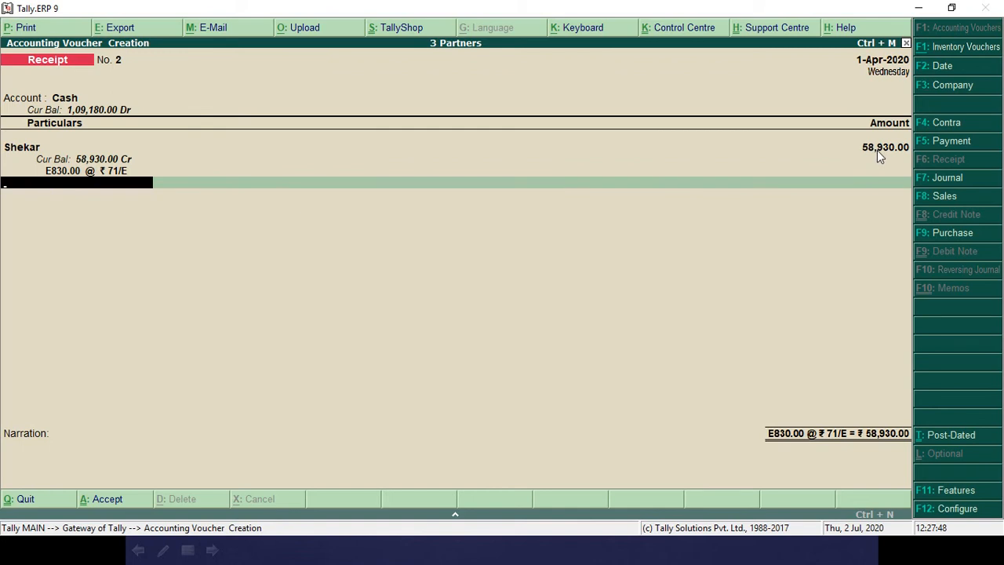
Save the second partner's receipt voucher without a narration
key(Return)
key(Return)
key(Return)
key(Return)
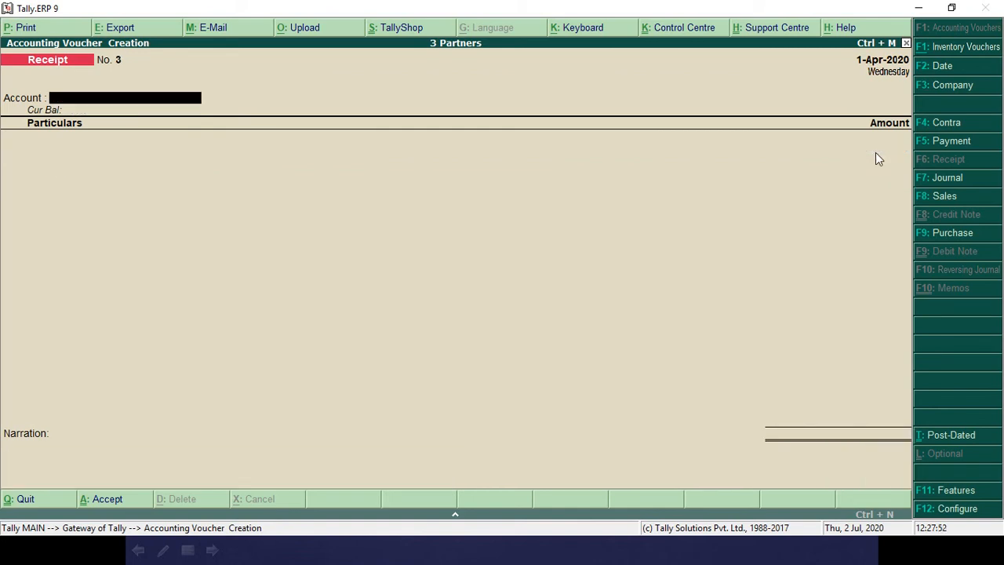
Set the third receipt's account to Cash and its particulars to the third partner's (London) capital ledger, consulting the slide
text(C)
key(Return)
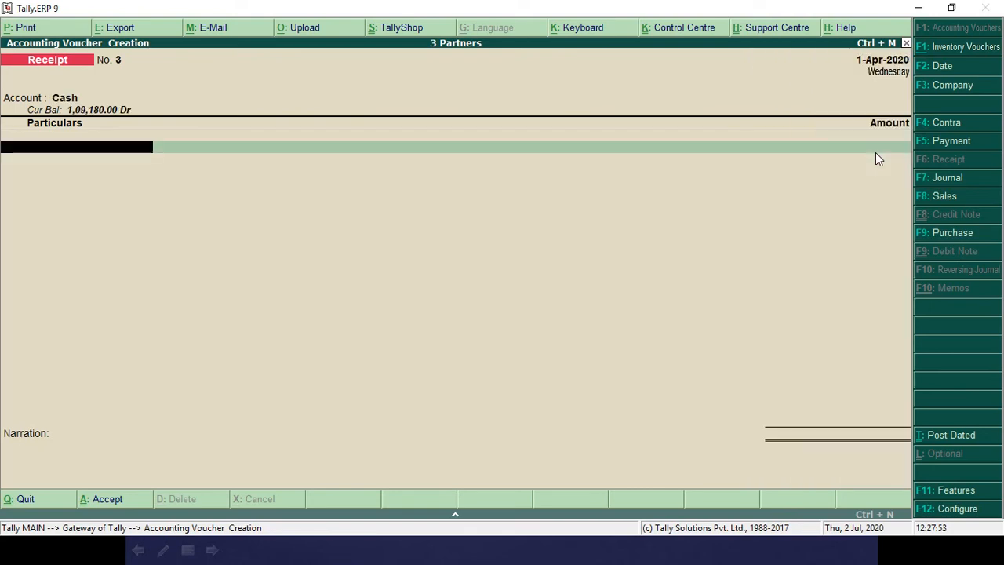
key(alt+Tab)
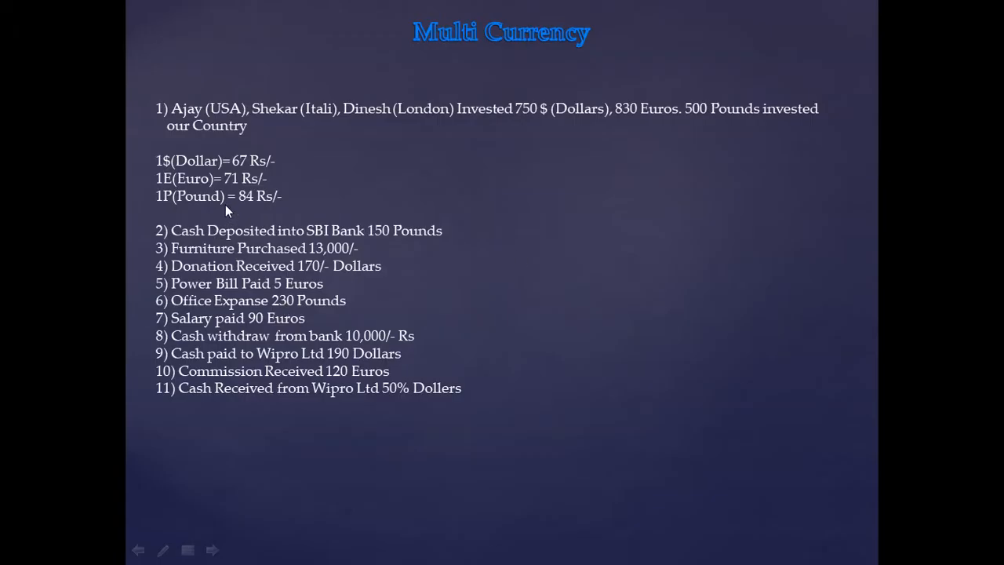
key(alt+Tab)
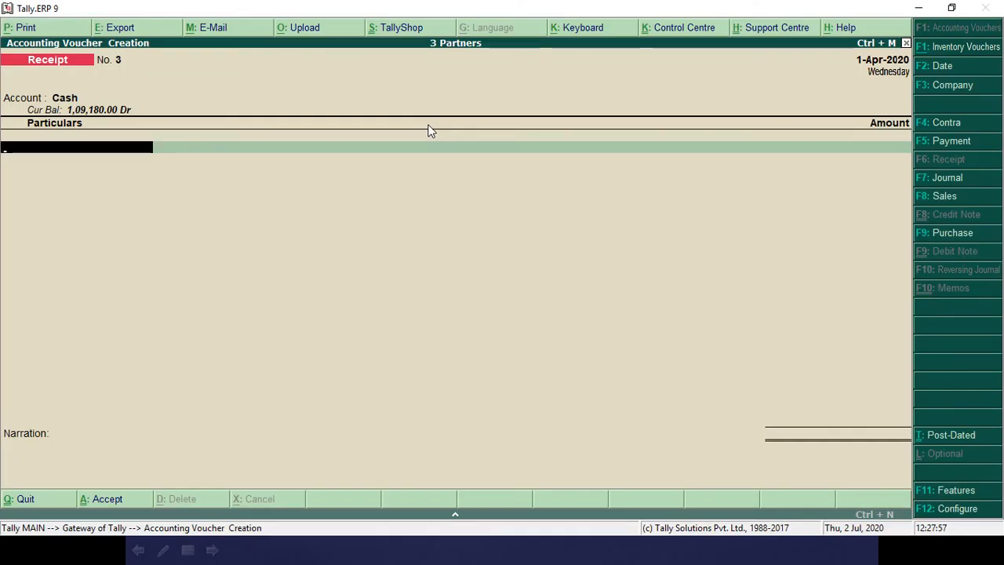
text(D)
key(Return)
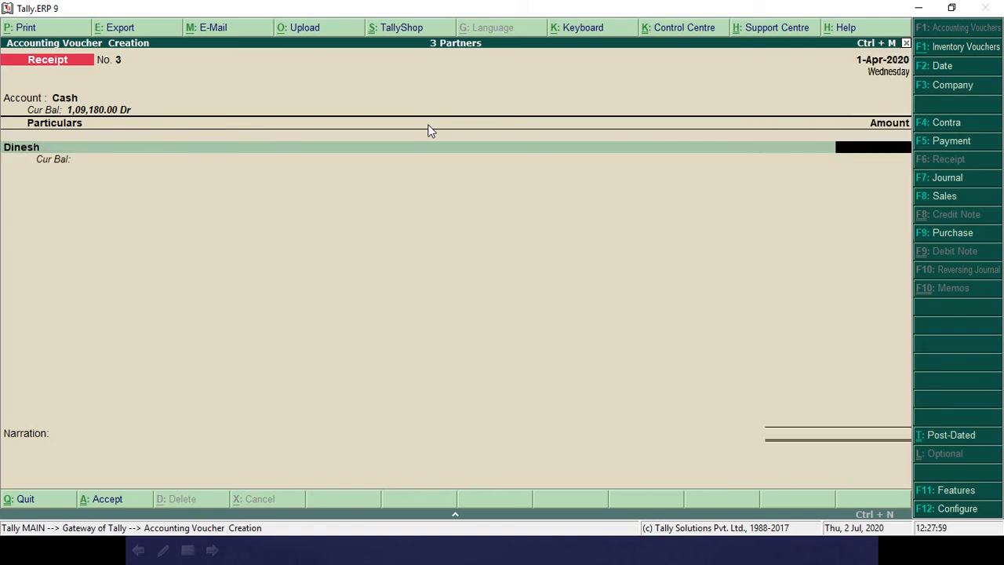
Enter P500 as the third partner's amount, checked against the slide, and accept the exchange rate of ₹ 84/P
key(alt+Tab)
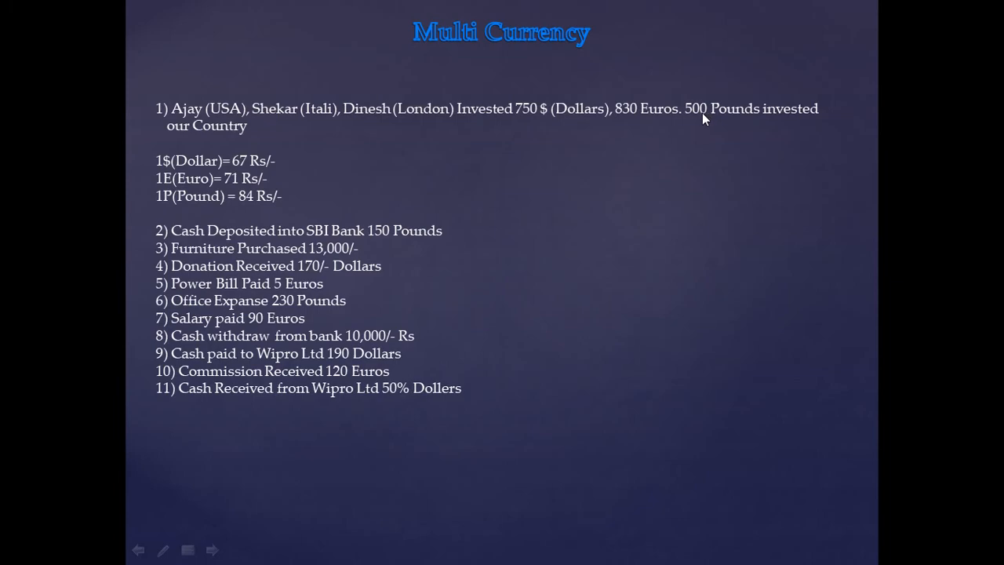
key(alt+Tab)
text(P)
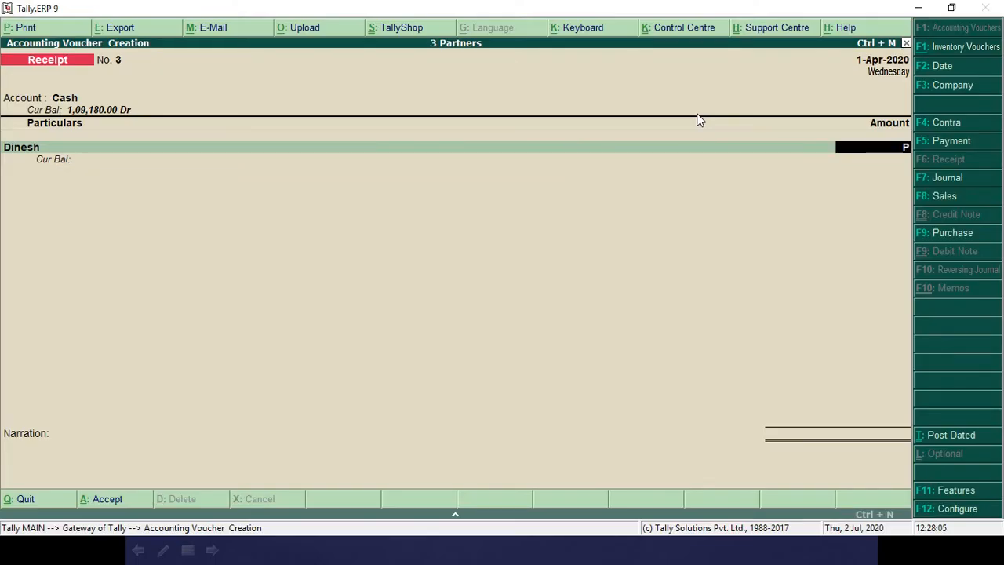
text(500)
key(Return)
key(Return)
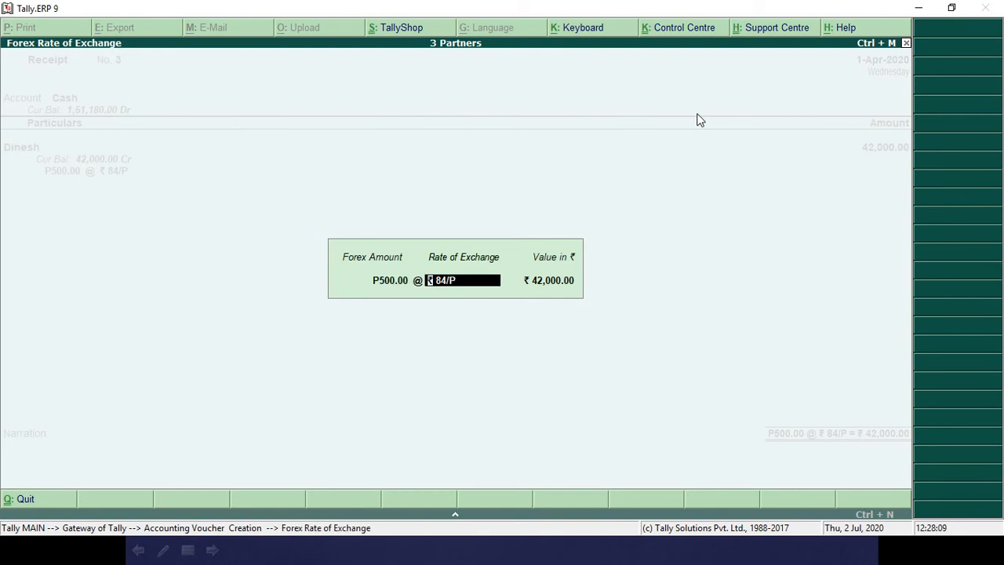
key(Return)
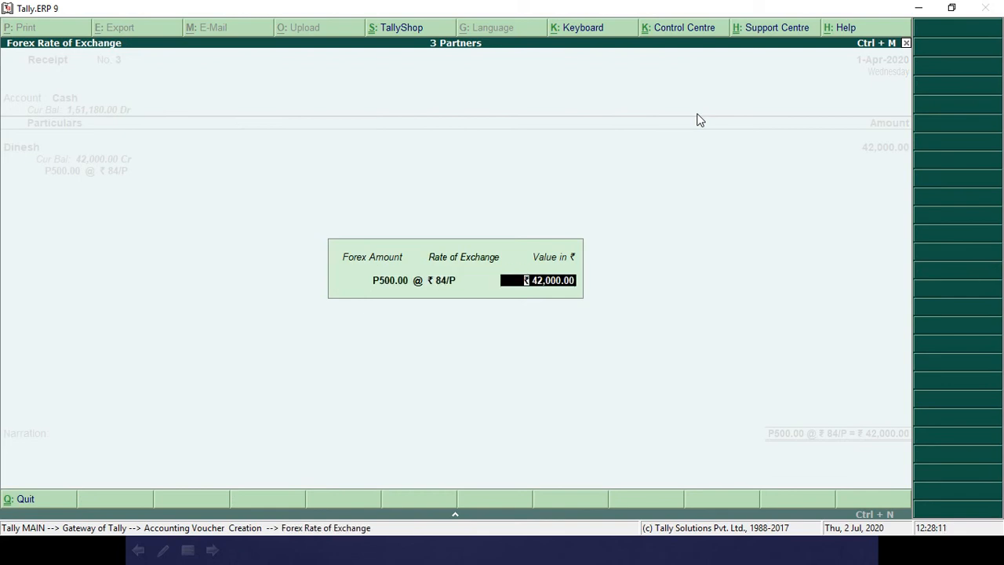
key(Return)
Save the third partner's receipt voucher without a narration
key(Return)
key(Return)
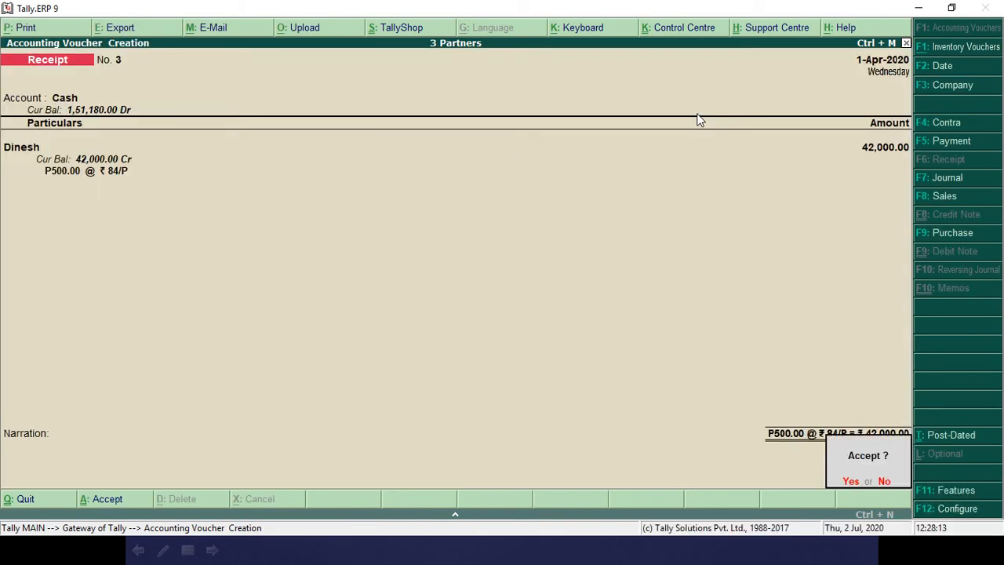
key(Return)
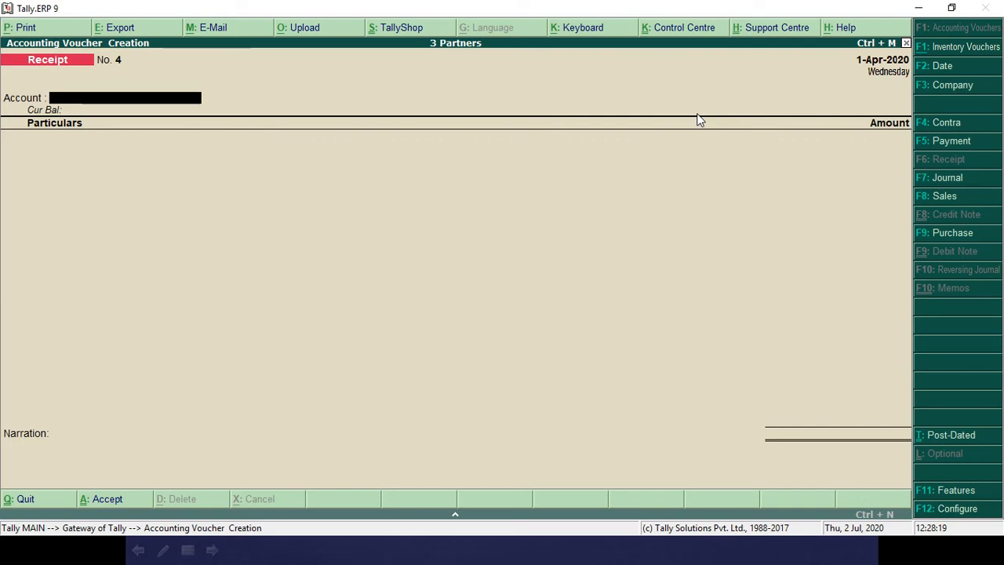
Start a Contra voucher for the bank deposit listed on the slide, with SBI as the account and Cash as the particulars
key(alt+Tab)
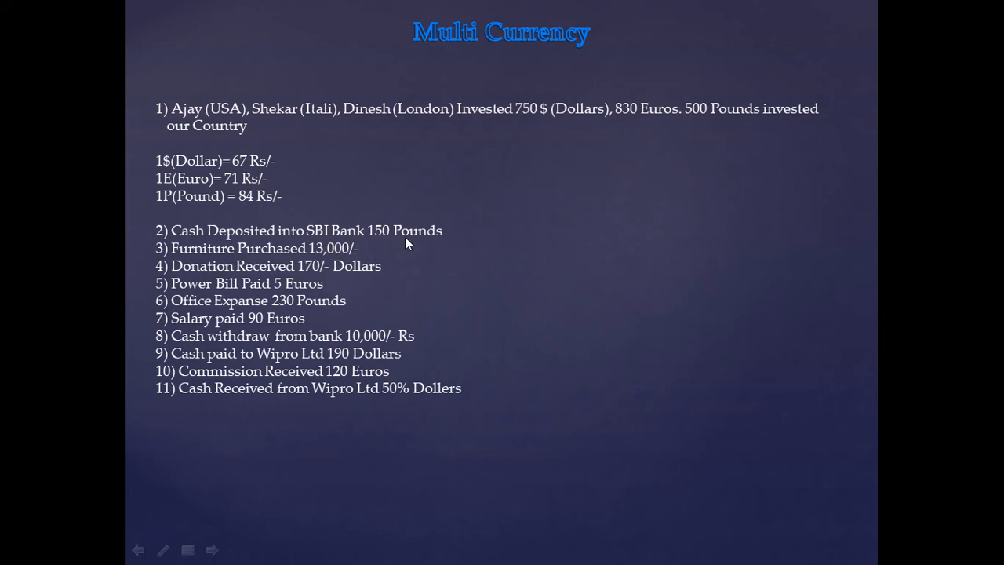
key(alt+Tab)
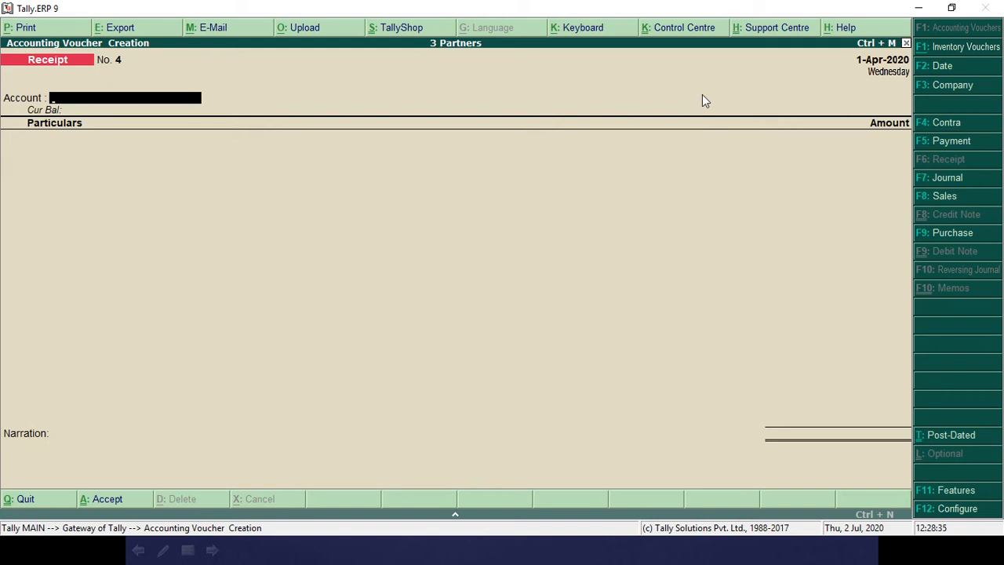
click(947, 123)
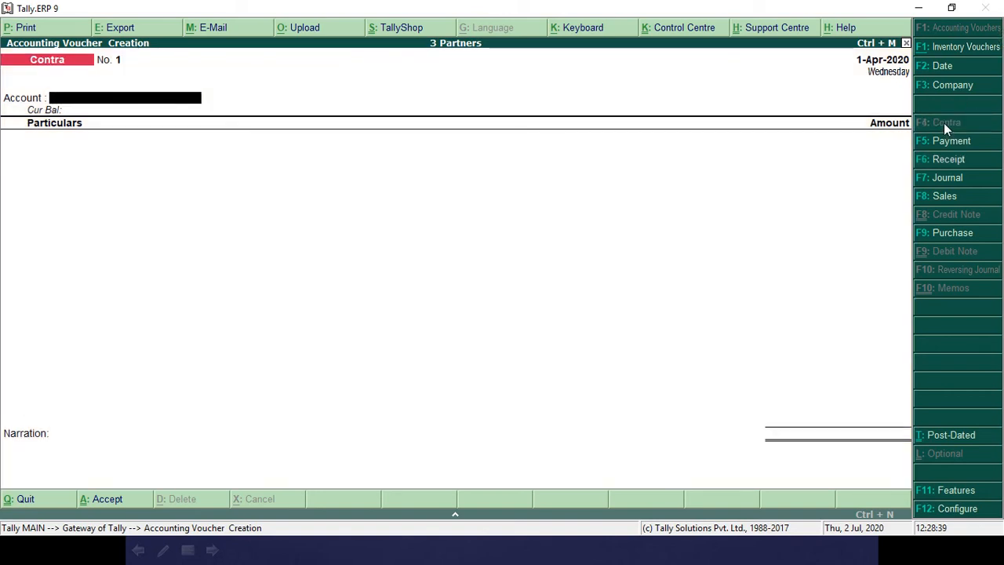
text(Sb)
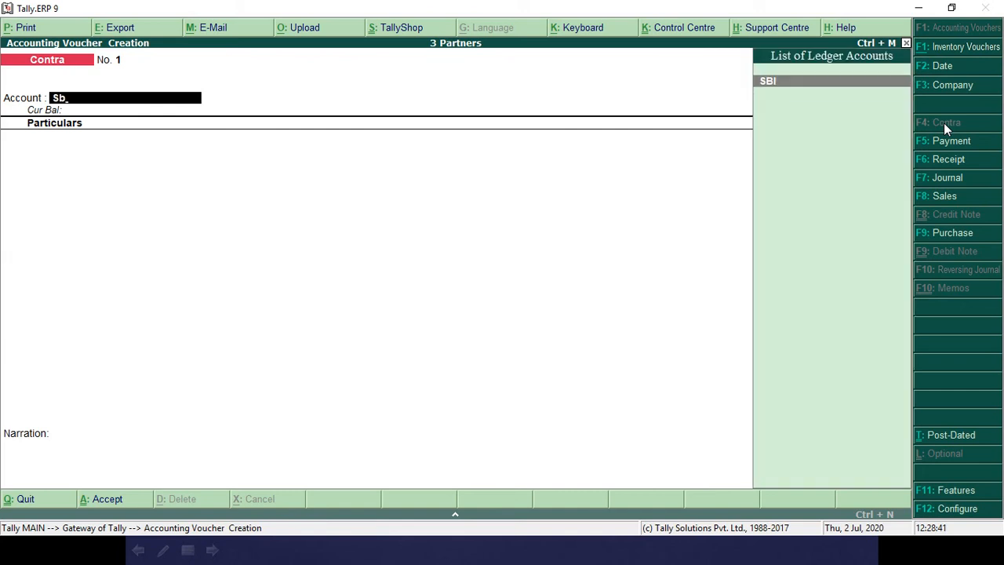
key(Return)
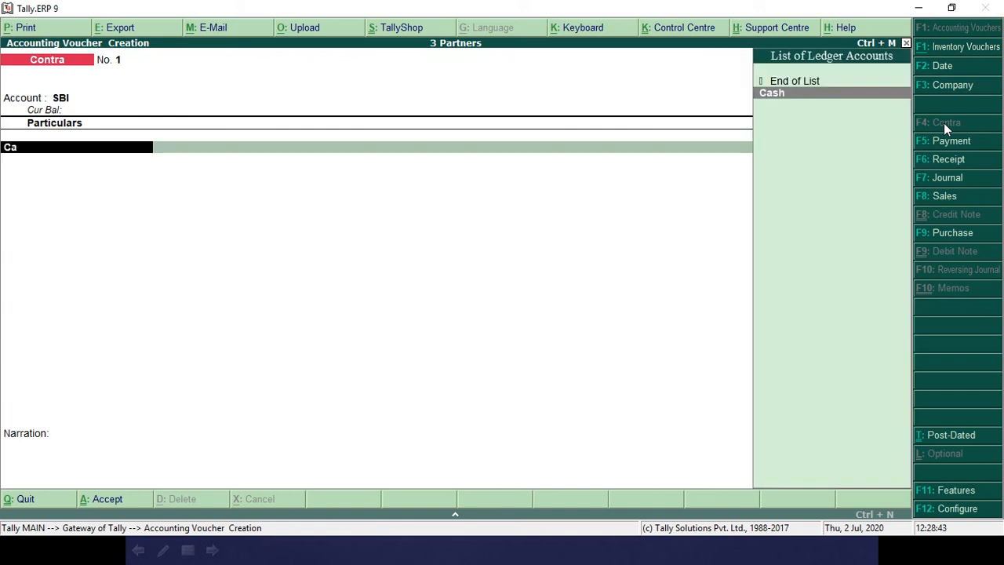
key(Return)
Enter P150 as the SBI deposit amount, checked against the slide, and accept the exchange rate of ₹ 84/P
key(alt+Tab)
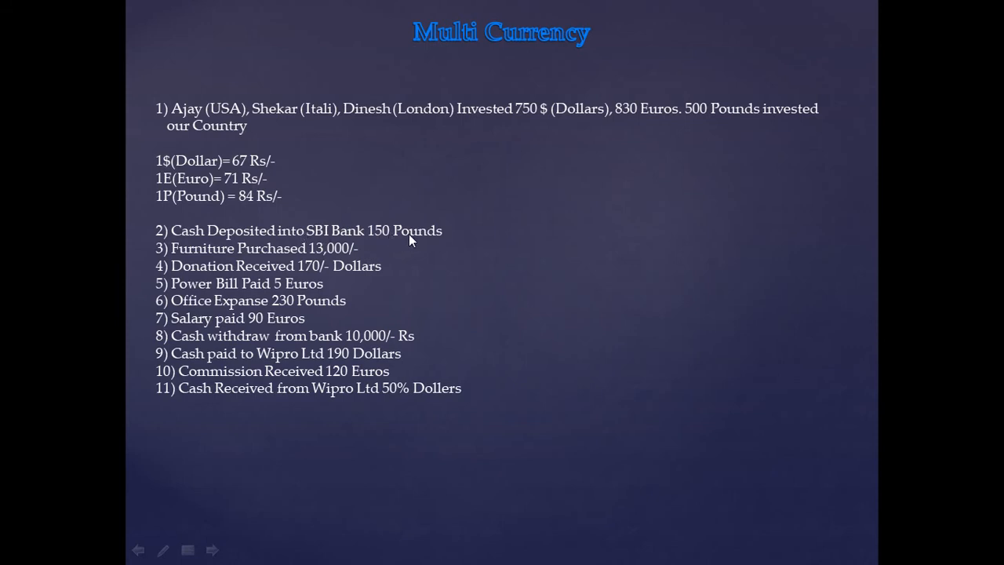
key(alt+Tab)
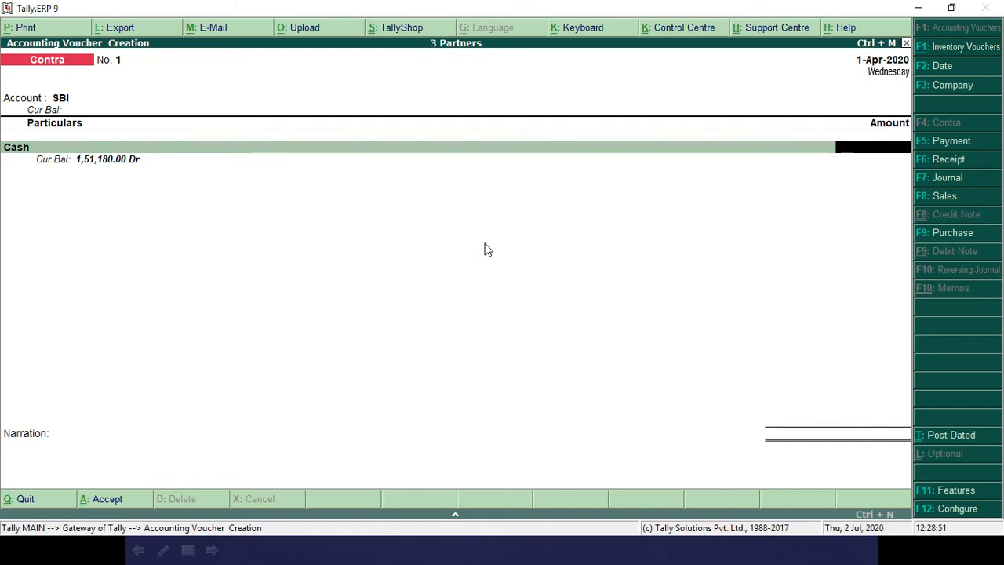
text(P150)
key(Return)
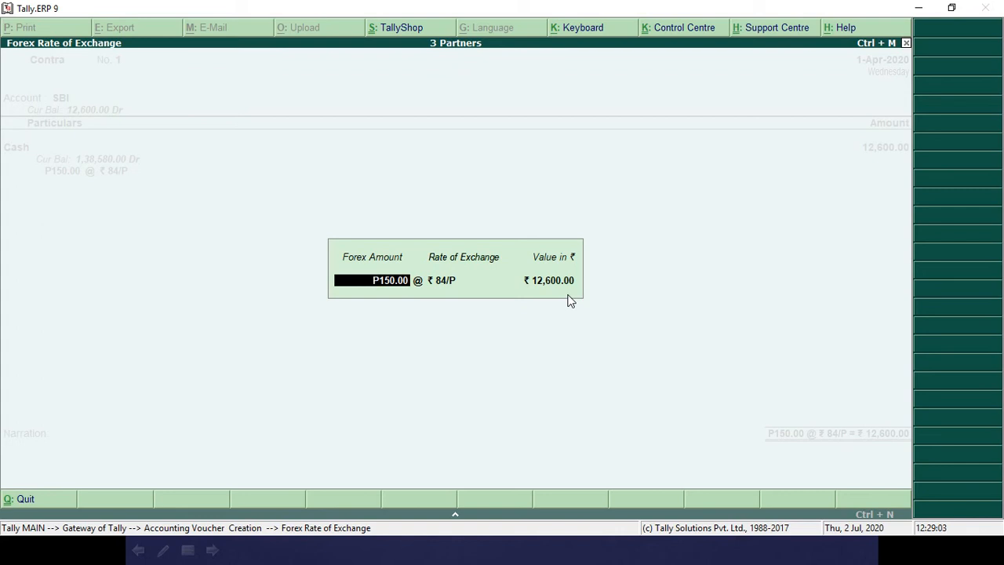
key(Return)
key(Return)
key(Return)
key(Return)
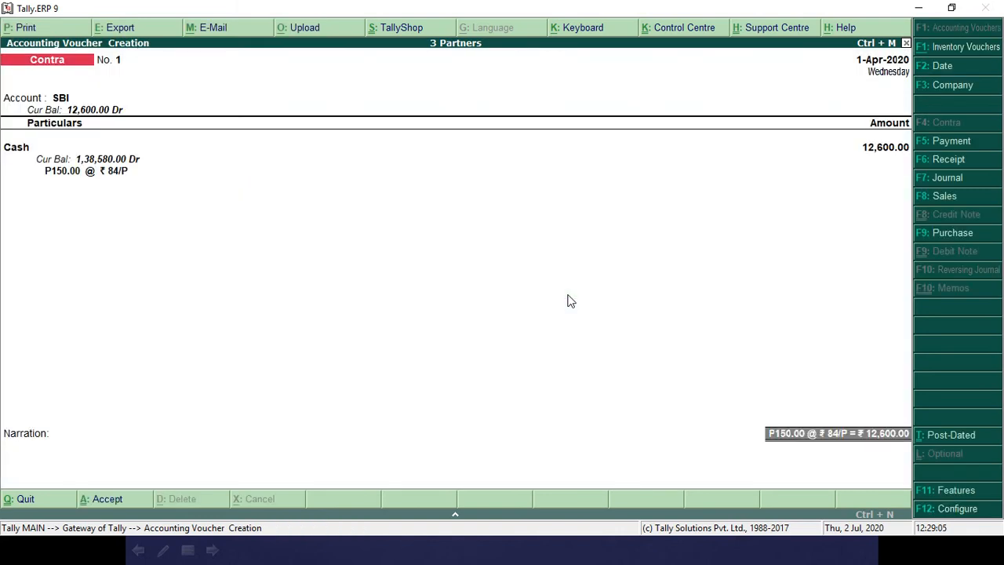
Save the SBI cash deposit contra voucher without a narration
key(Return)
key(Return)
key(Return)
key(Return)
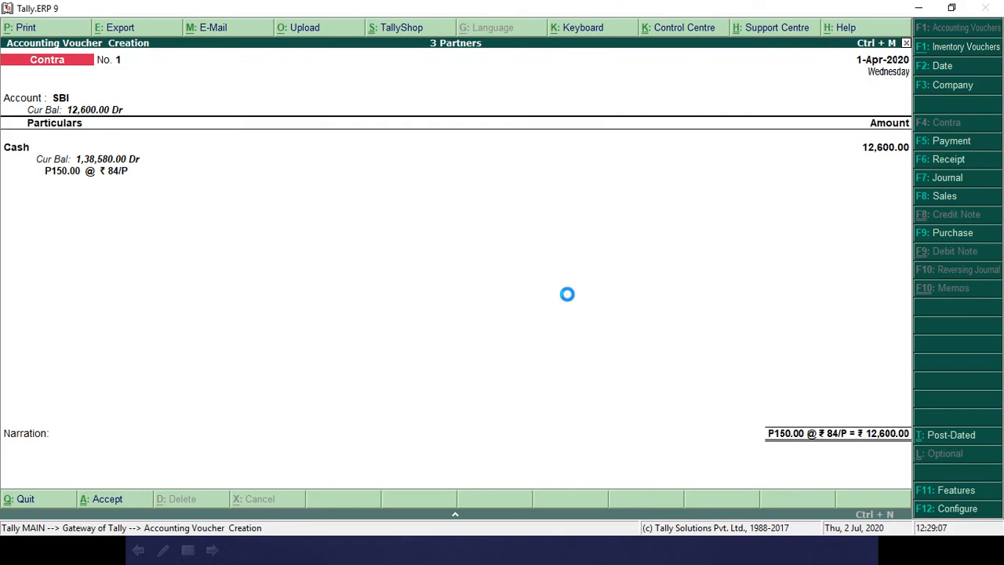
Start a Payment voucher for the furniture purchase on the slide, with Cash as the account and Furniture as the particulars
key(alt+Tab)
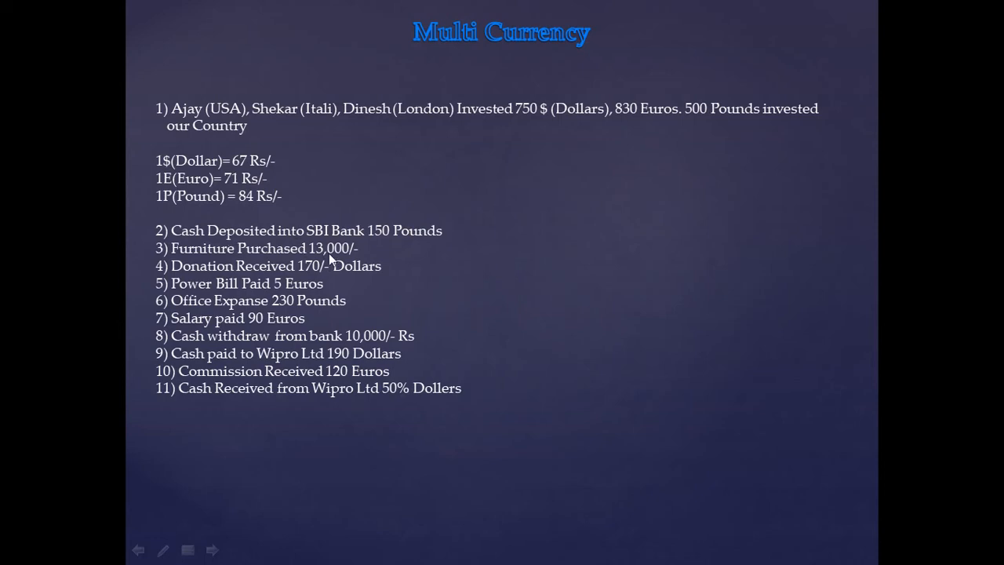
key(alt+Tab)
text(Ca)
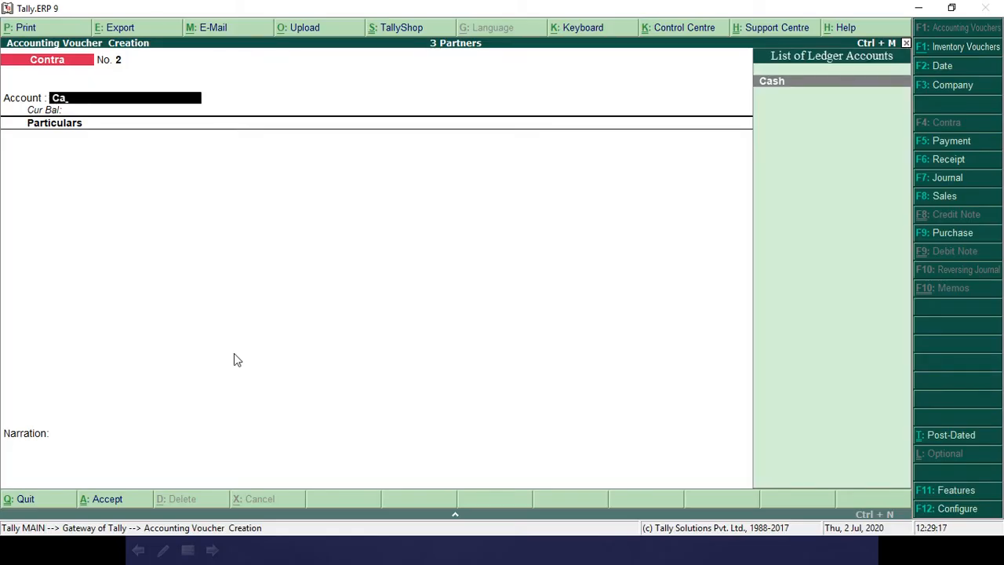
click(947, 143)
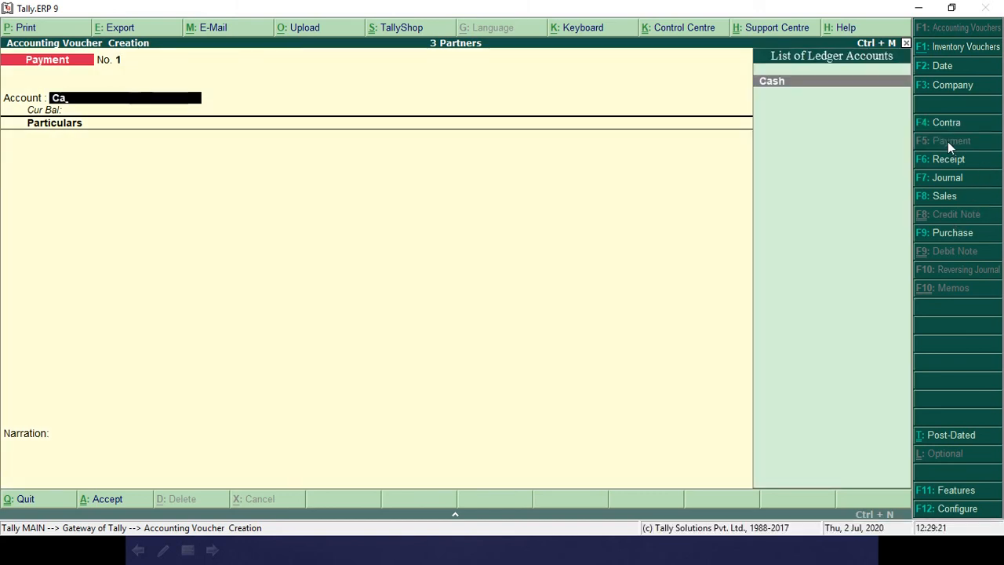
key(Return)
text(Fu)
key(Return)
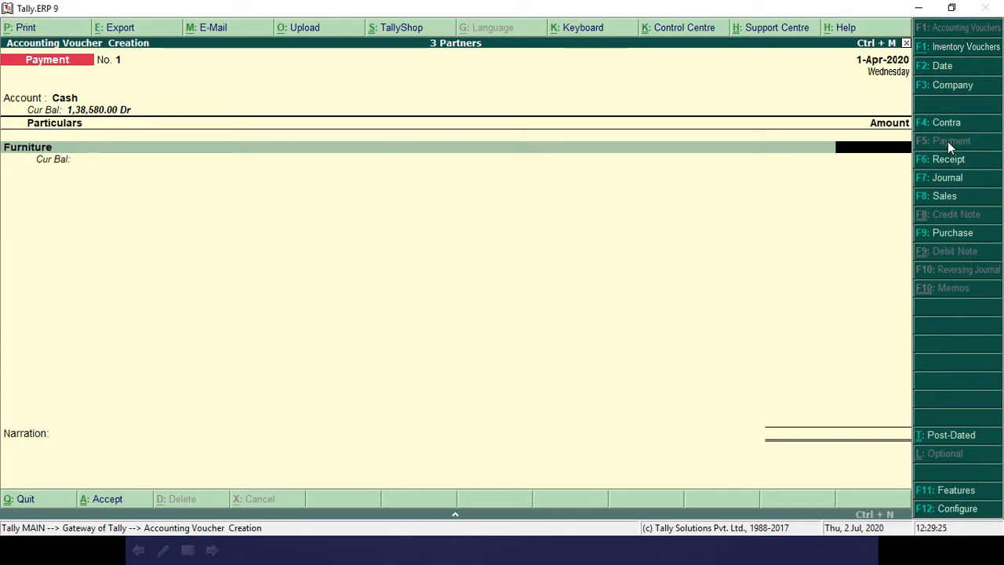
Enter 13,000 as the furniture amount and save the payment voucher without a narration
text(13,000)
key(Return)
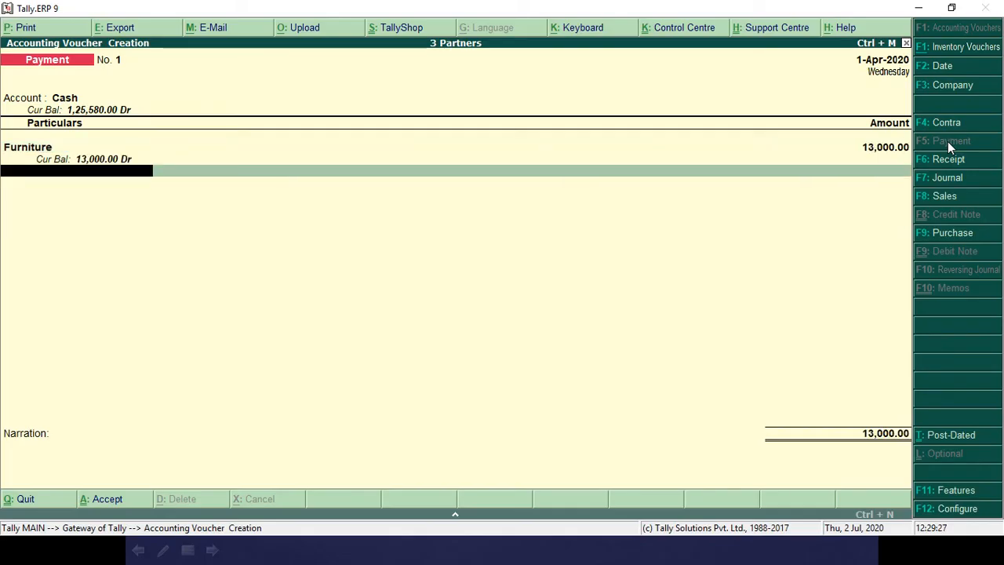
key(Return)
key(Return)
key(Return)
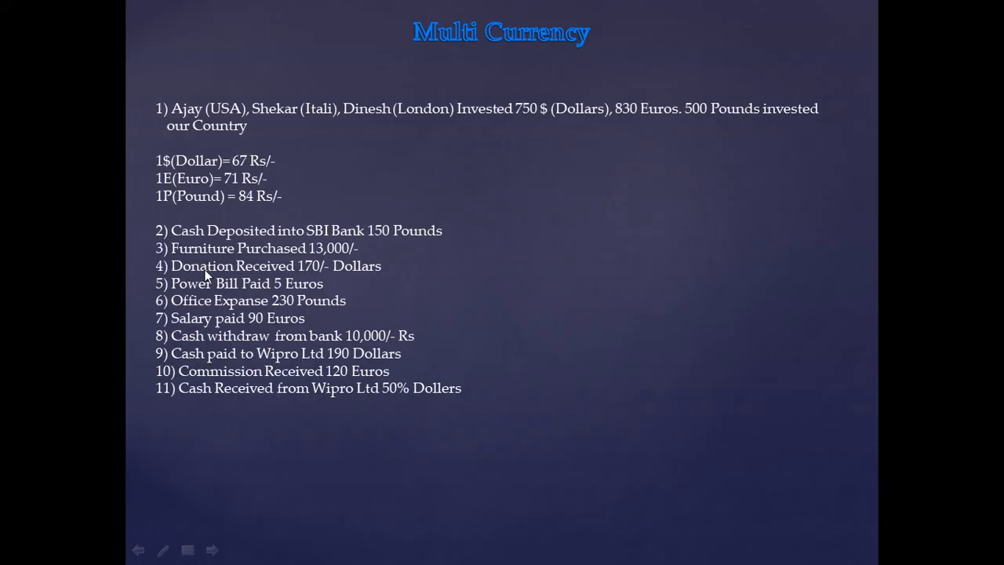
Start a Receipt voucher for the donation on the slide, with Cash as the account and Donation Rec as the particulars
key(alt+Tab)
key(alt+Tab)
key(alt+Tab)
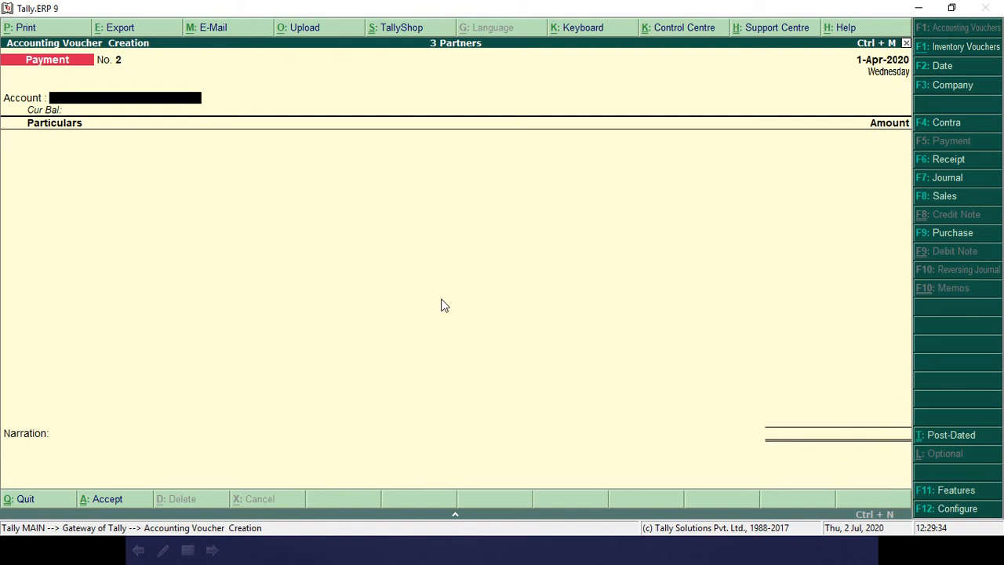
click(948, 159)
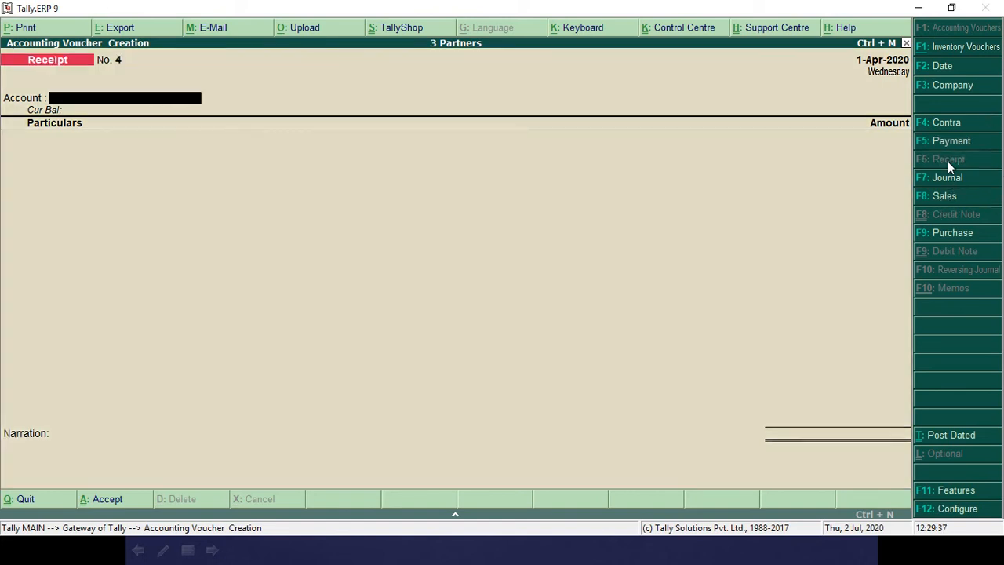
text(Ca)
key(Return)
text(Do)
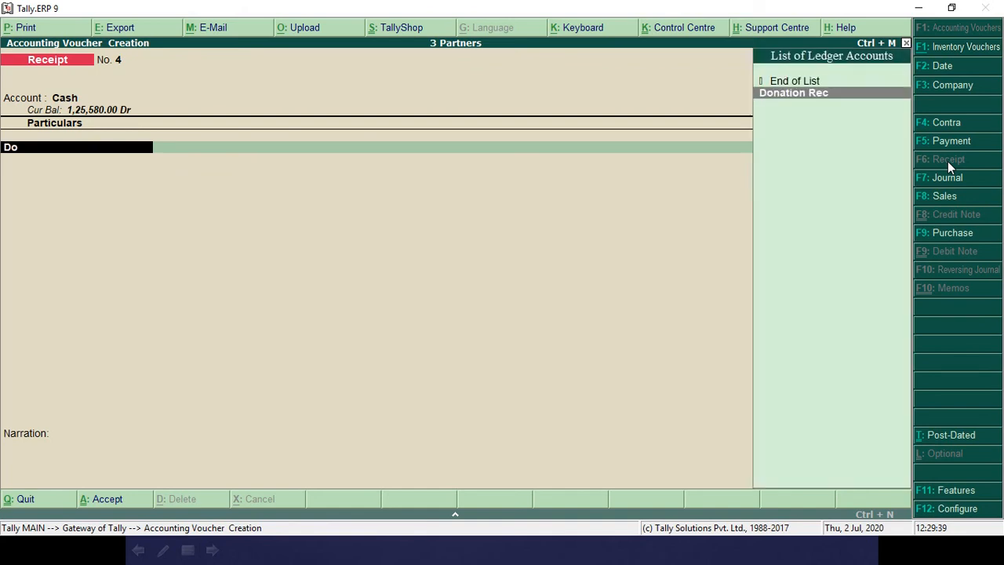
key(Return)
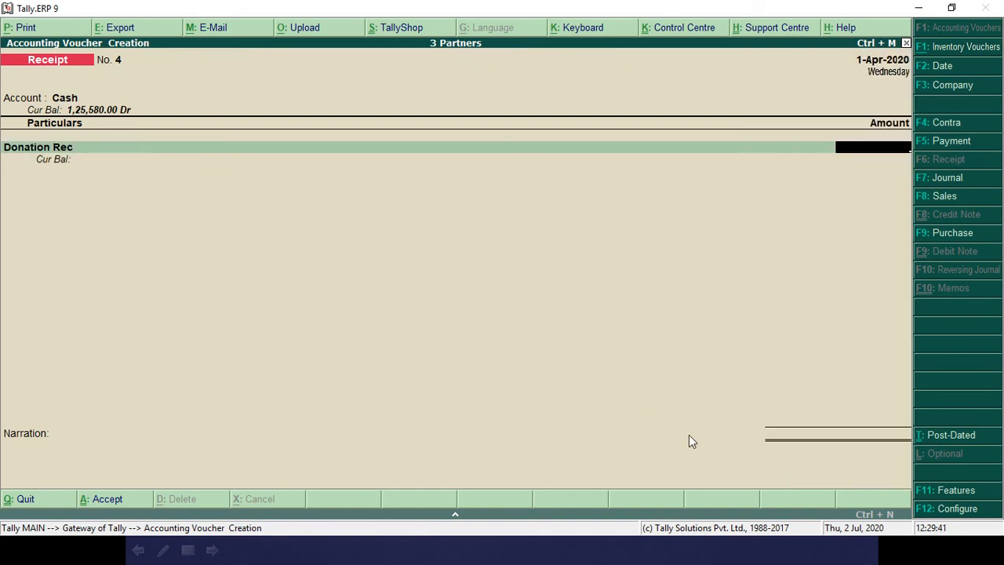
Enter $170 as the donation amount, checked against the slide, accept ₹ 67/$ and save the receipt voucher without a narration
key(alt+Tab)
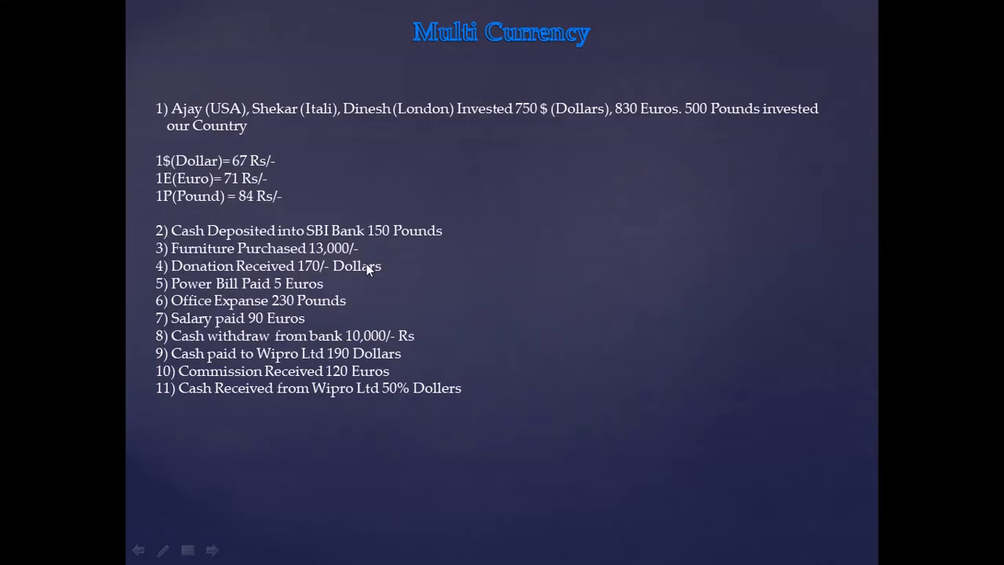
key(alt+Tab)
text(17)
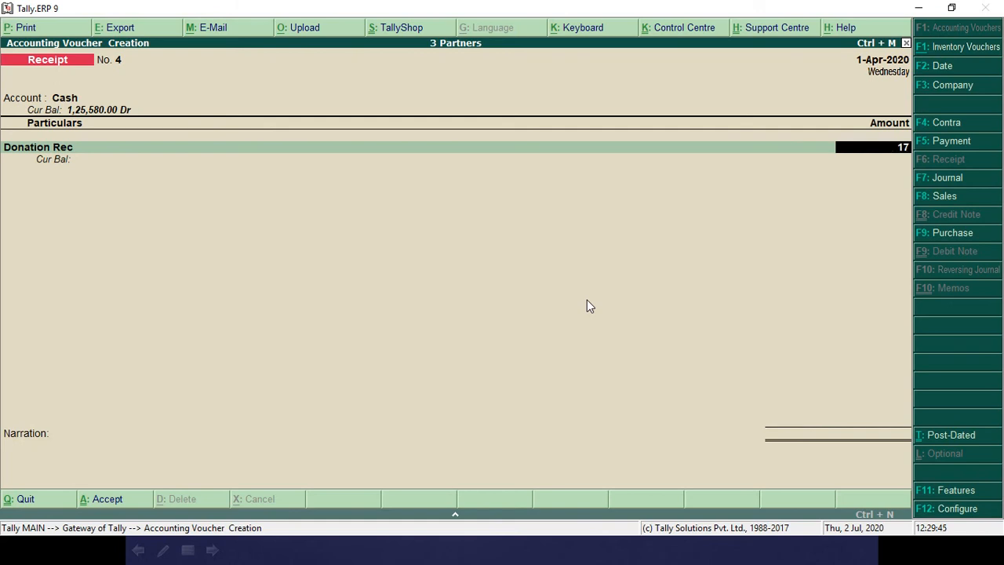
key(BackSpace)
key(BackSpace)
text($170)
key(Return)
key(Return)
key(Return)
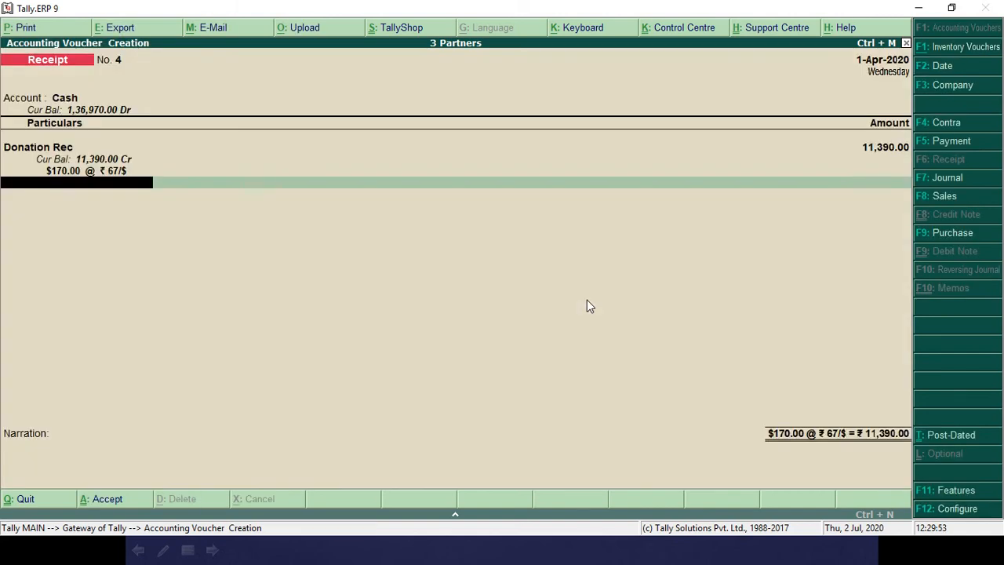
key(Return)
key(Return)
key(Return)
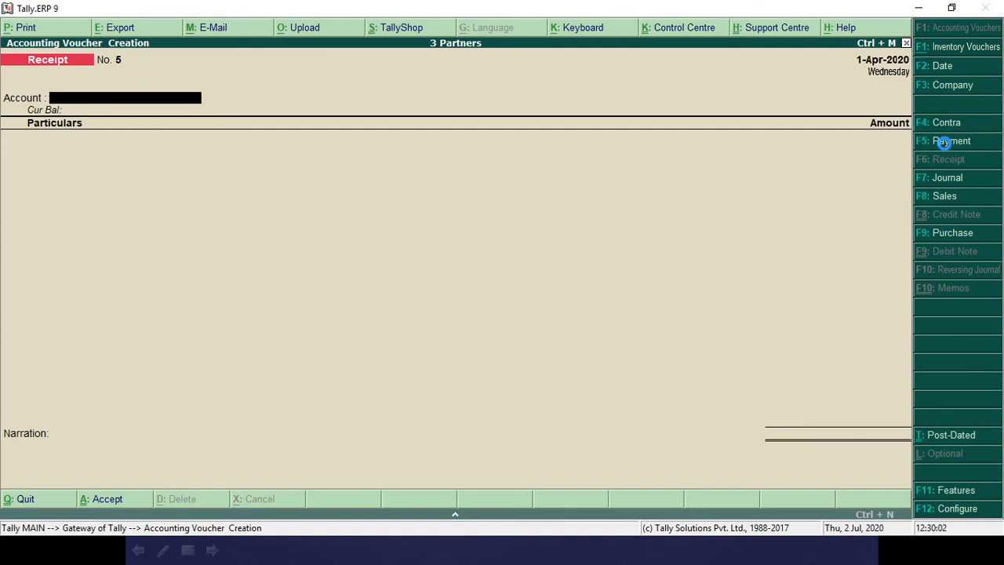
Start a Payment voucher for the power bill, with Cash as the account and Power Bill Paid as the particulars
click(945, 142)
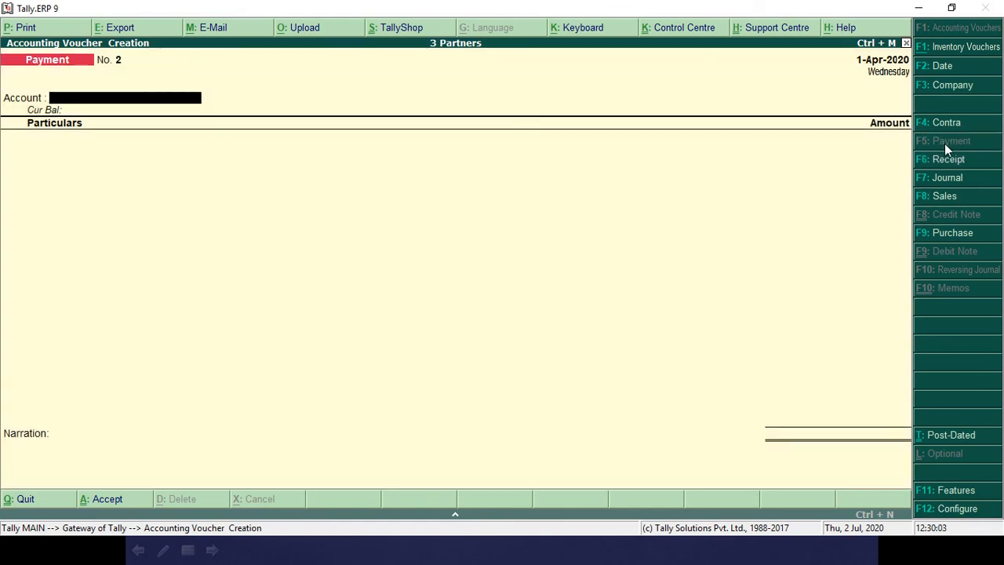
text(ca)
key(Return)
text(Po)
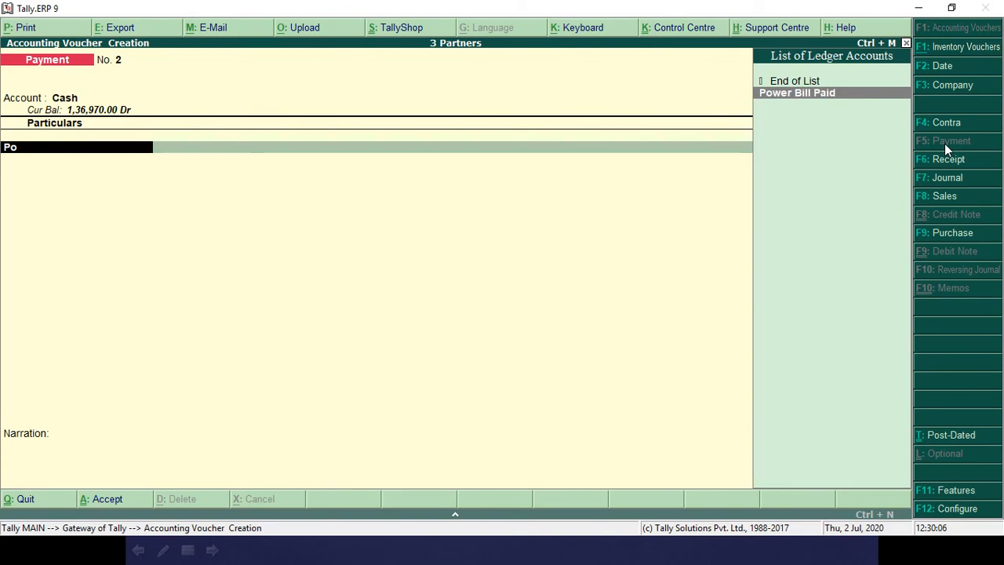
key(Return)
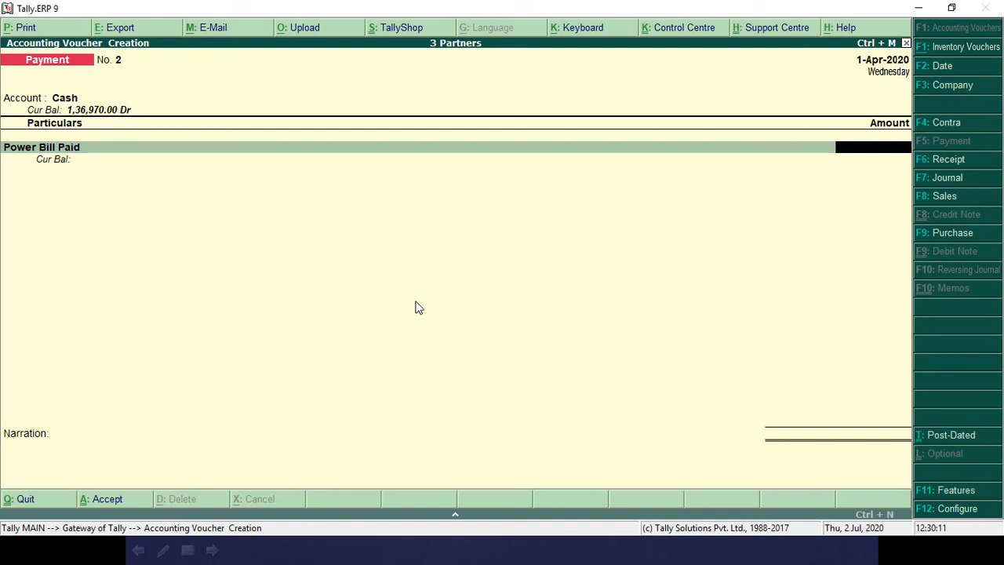
Enter E5 as the power bill amount at ₹ 71/E and save the payment voucher without a narration
text(E5)
key(Return)
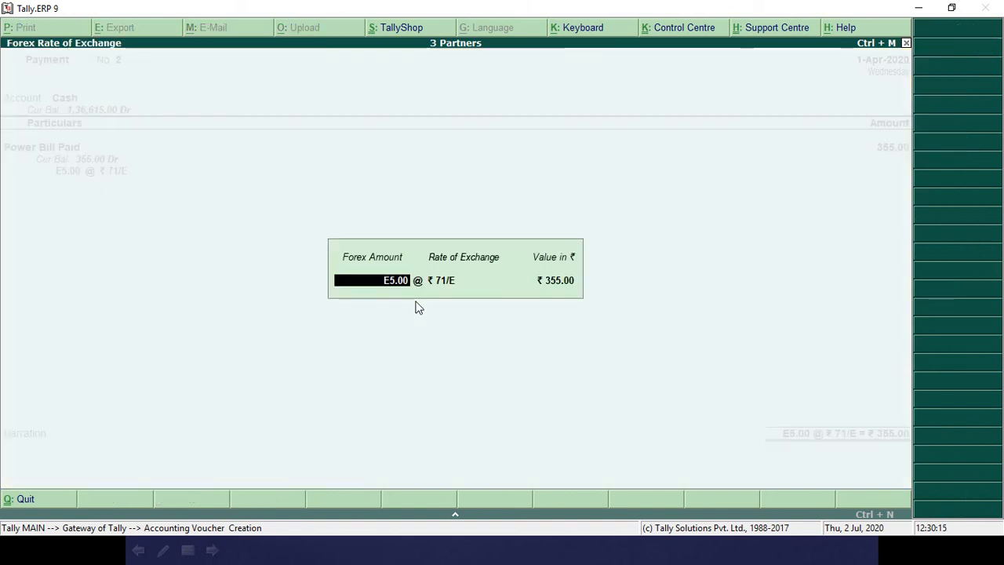
key(Return)
key(Return)
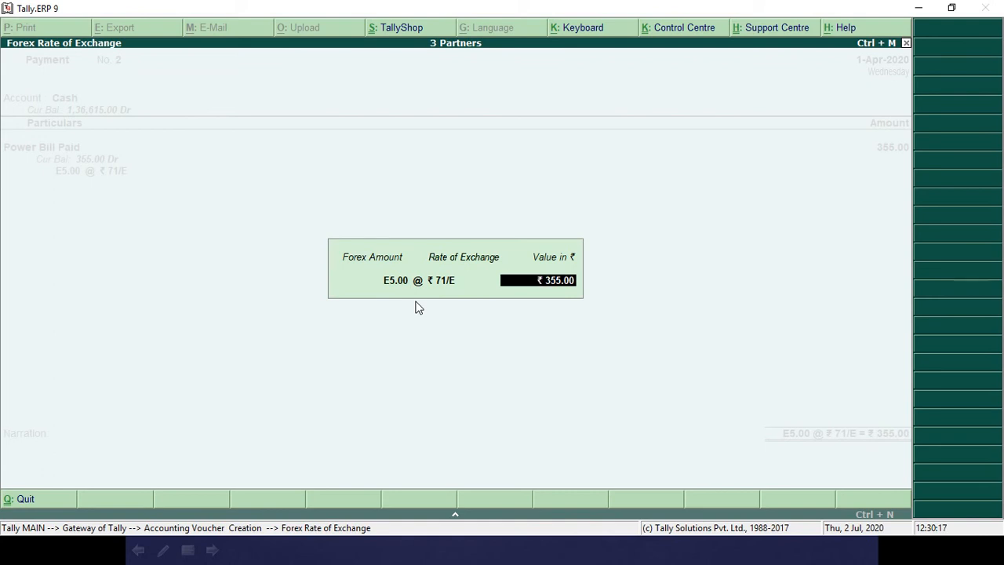
key(Return)
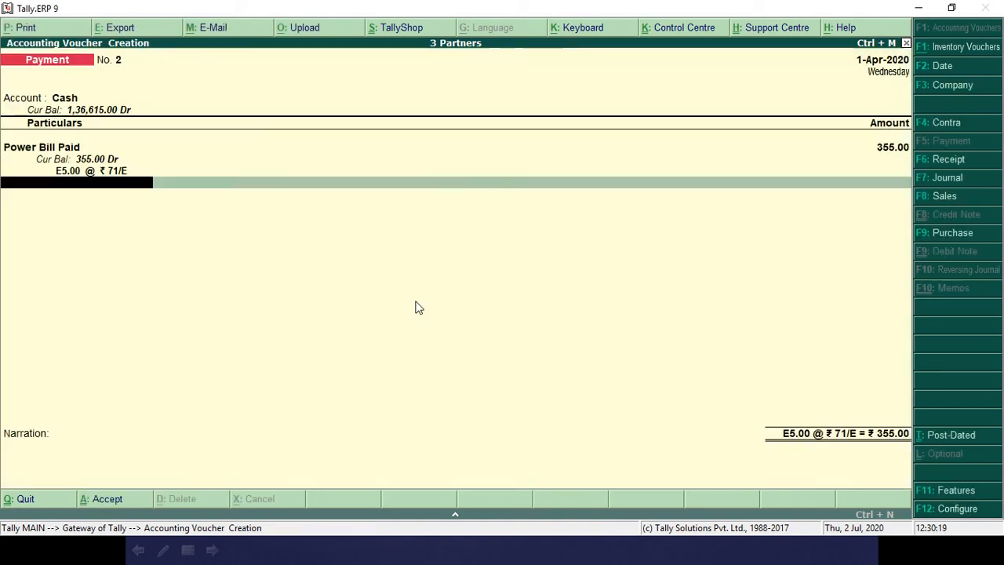
key(Return)
key(Return)
key(Return)
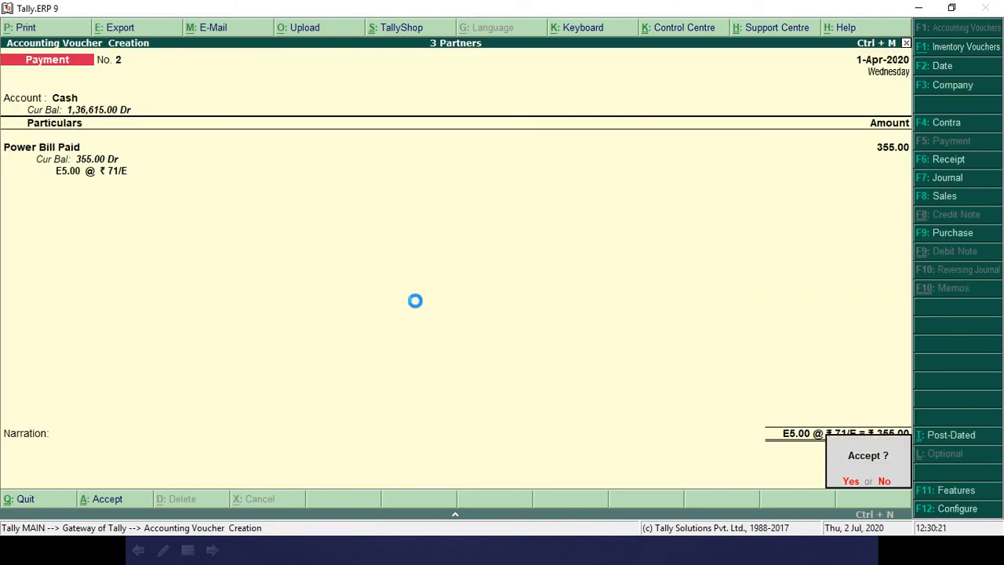
Check the office expense on the slide and fill a new Payment voucher with Cash as the account and Office Exp as the particulars
key(alt+Tab)
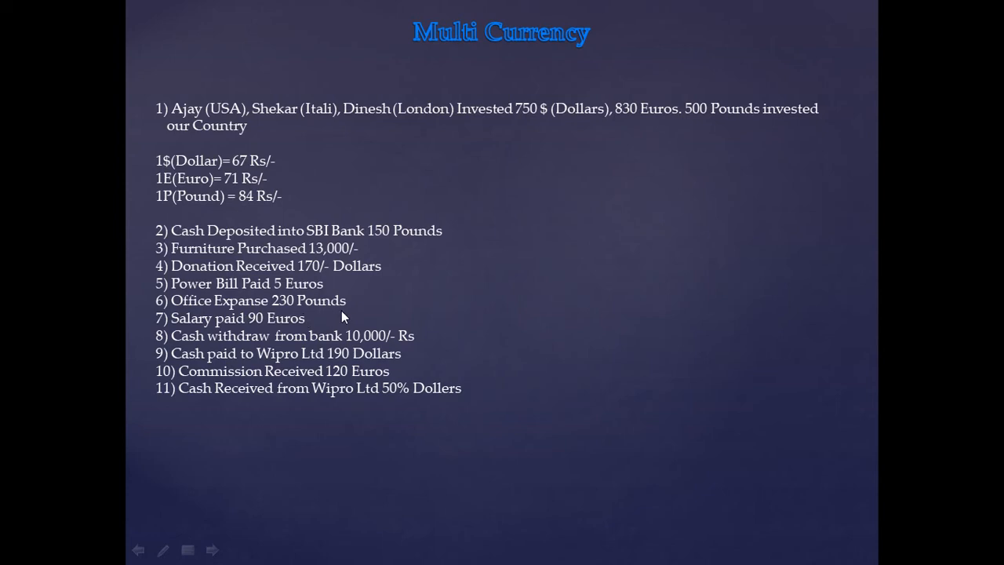
key(alt+Tab)
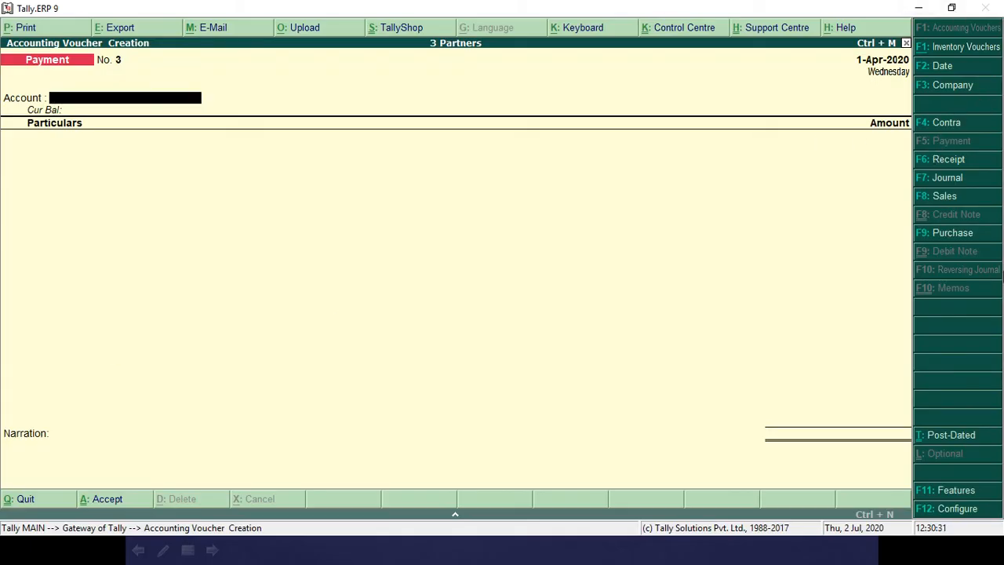
text(Ca)
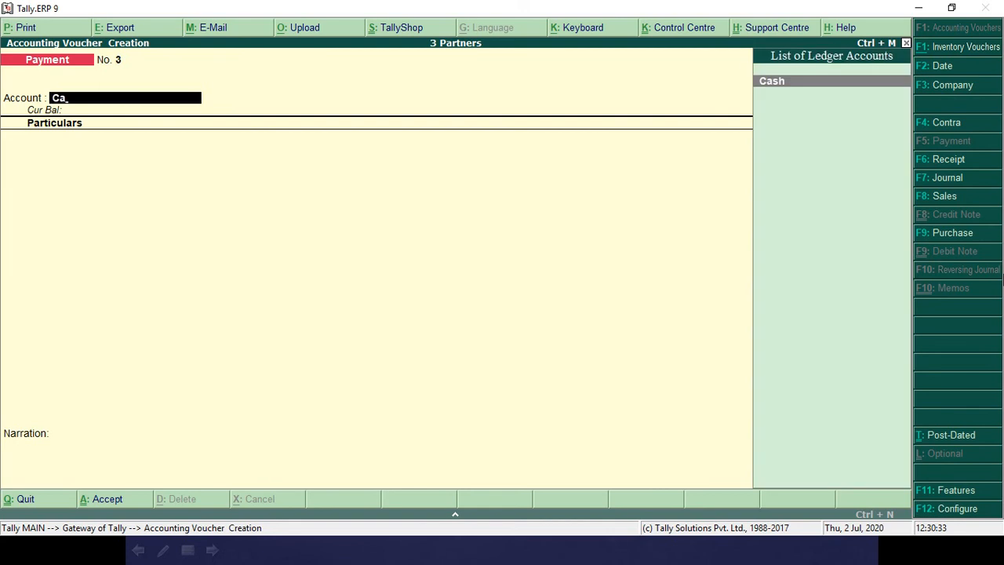
key(Return)
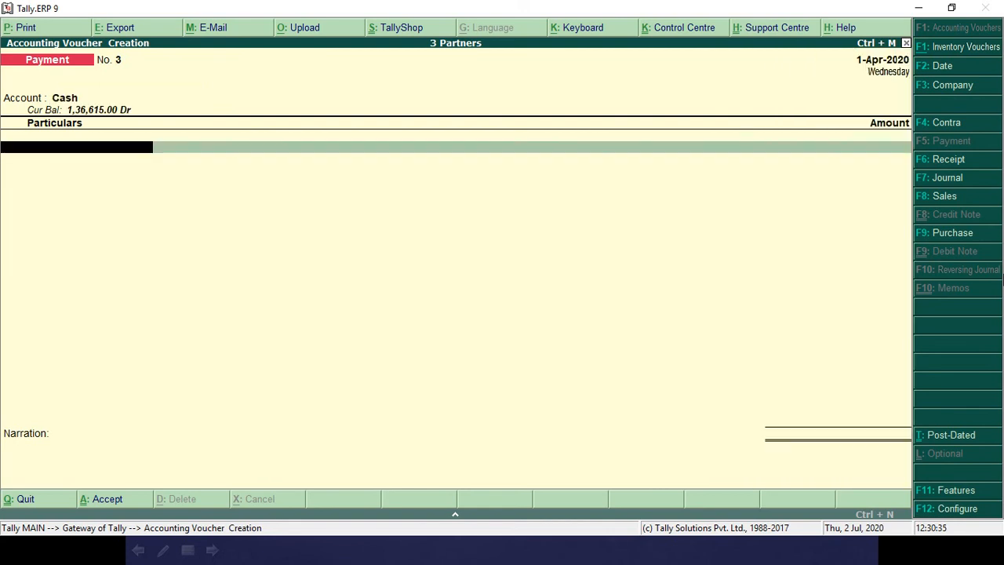
text(Of)
key(Return)
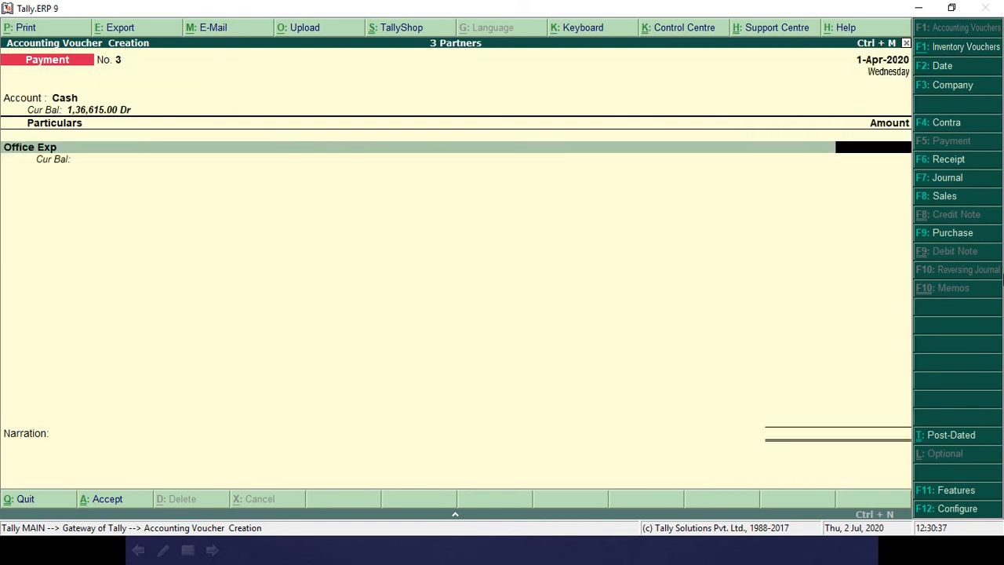
Enter P230 as the office expense amount at ₹ 84/P and save the payment voucher without a narration
text(P230)
key(Return)
key(Return)
key(Return)
key(Return)
key(Return)
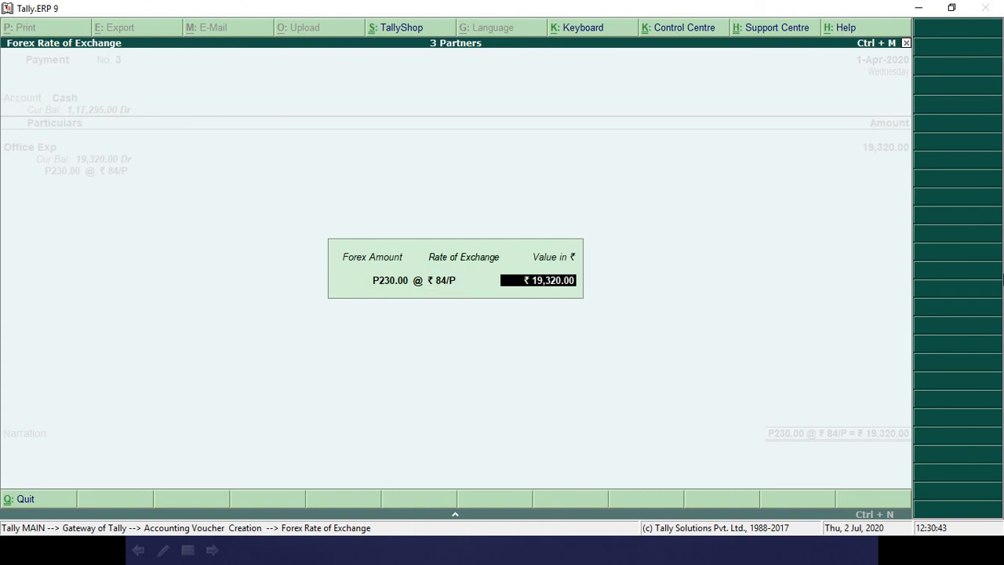
key(Return)
key(Return)
key(Return)
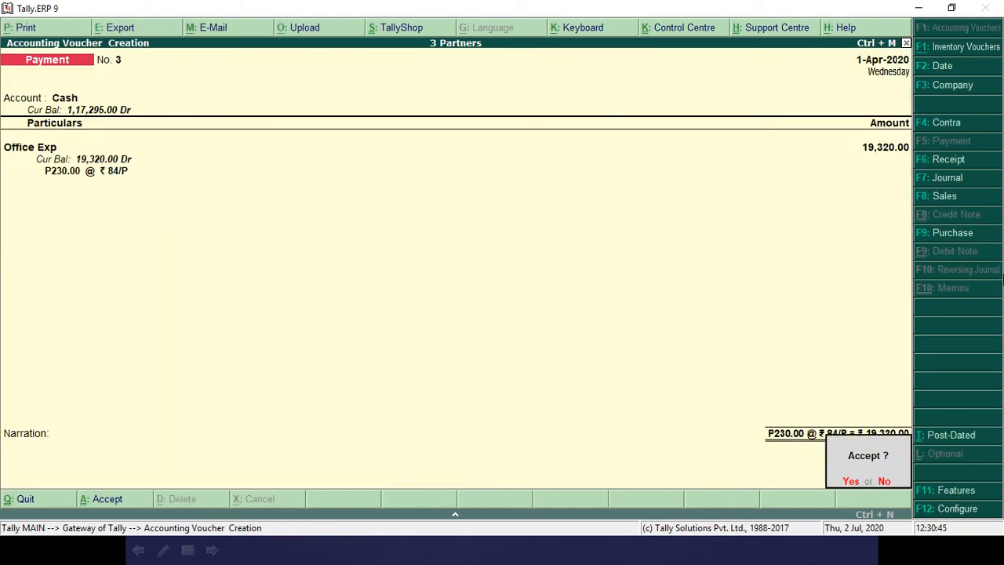
Check the salary entry on the slide and fill a new Payment voucher with Cash as the account and Salary Paid as the particulars
key(alt+Tab)
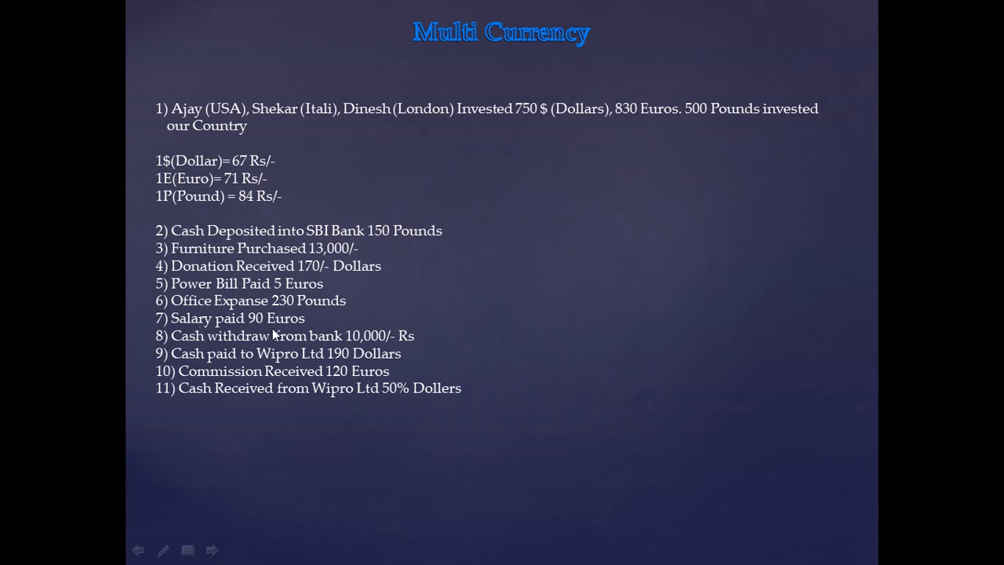
key(alt+Tab)
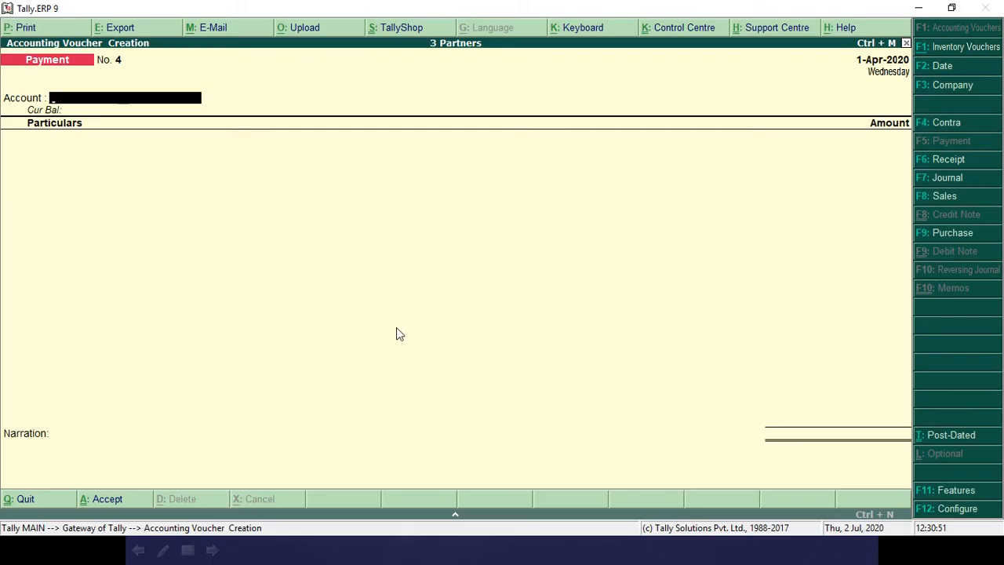
text(Ca)
key(Return)
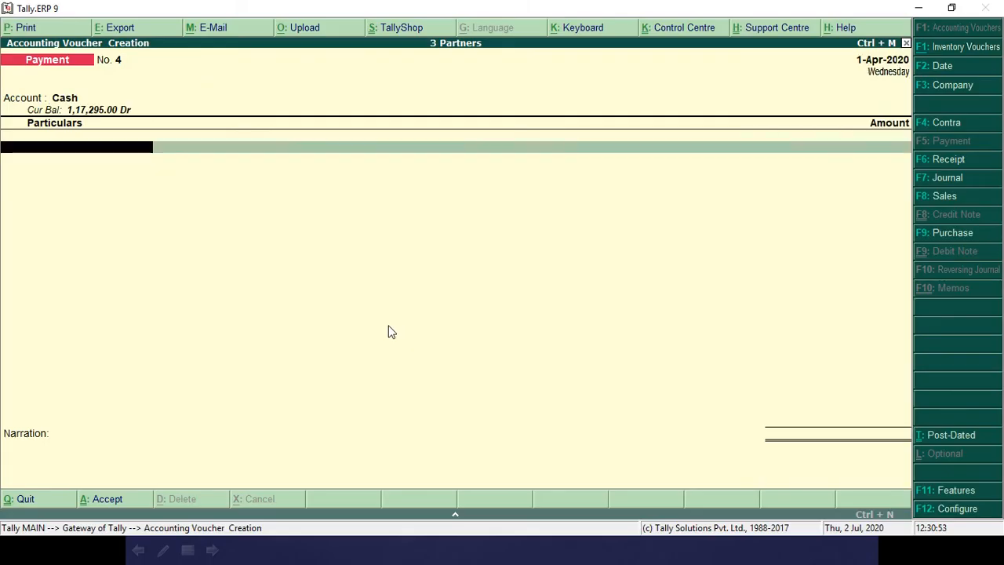
text(Sa)
key(Return)
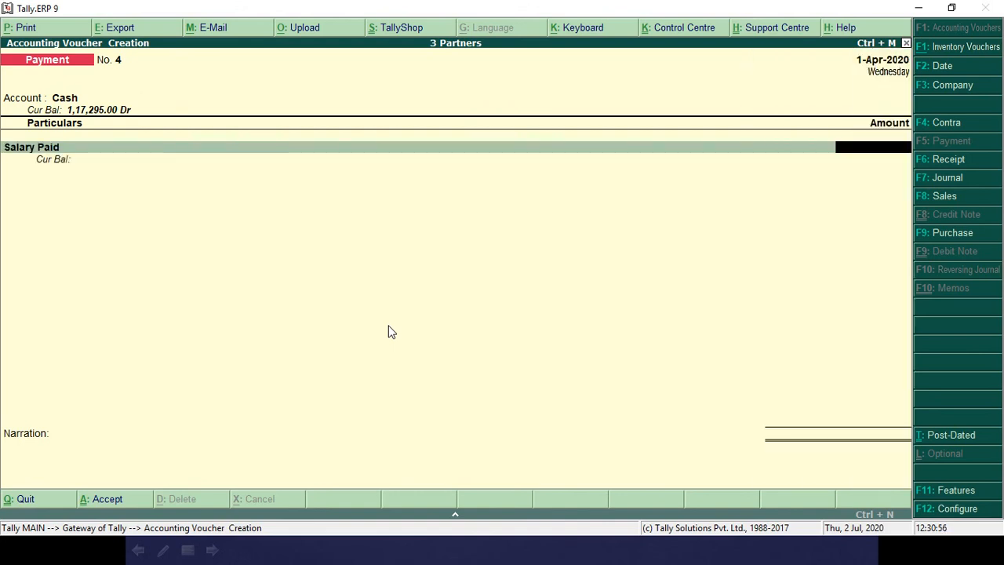
Enter E90 as the salary amount, checked against the salary entry on the slide
text(E)
key(alt+Tab)
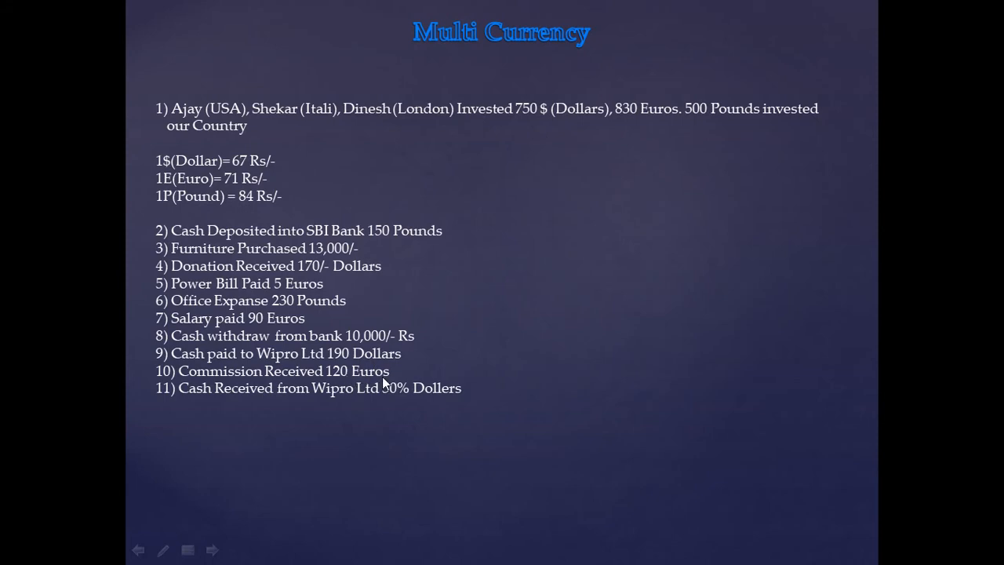
key(alt+Tab)
text(12)
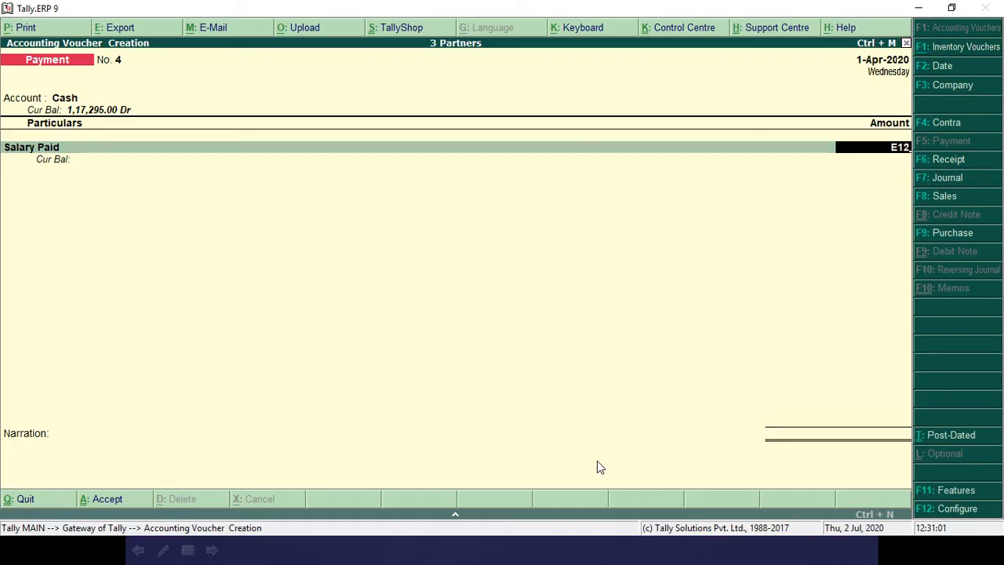
key(alt+Tab)
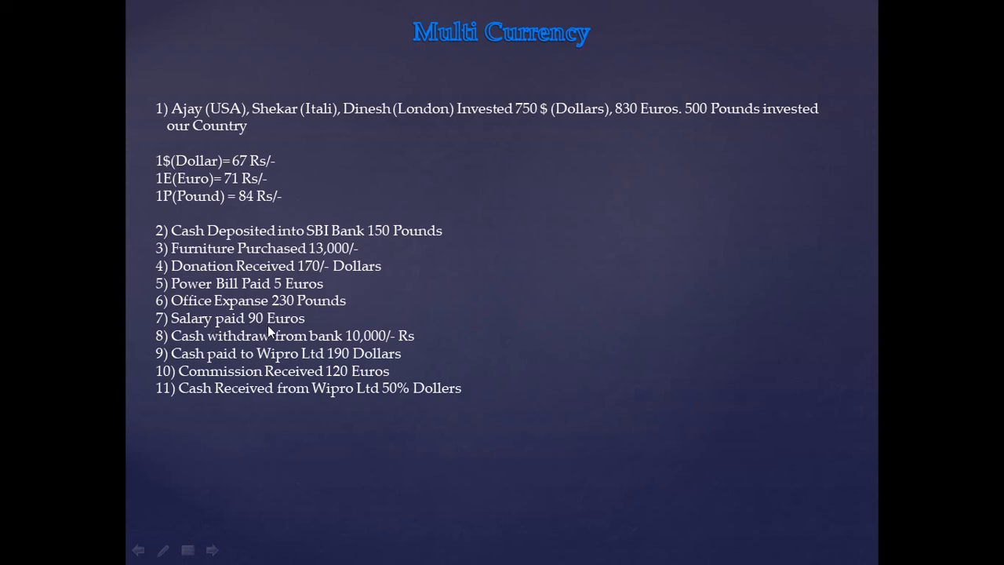
key(alt+Tab)
key(BackSpace)
key(BackSpace)
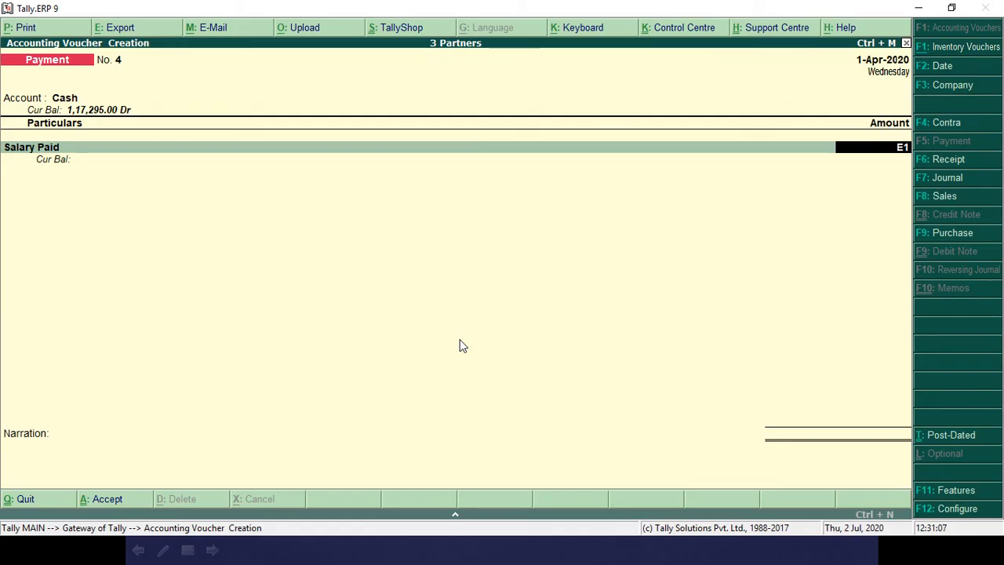
text(90)
key(Return)
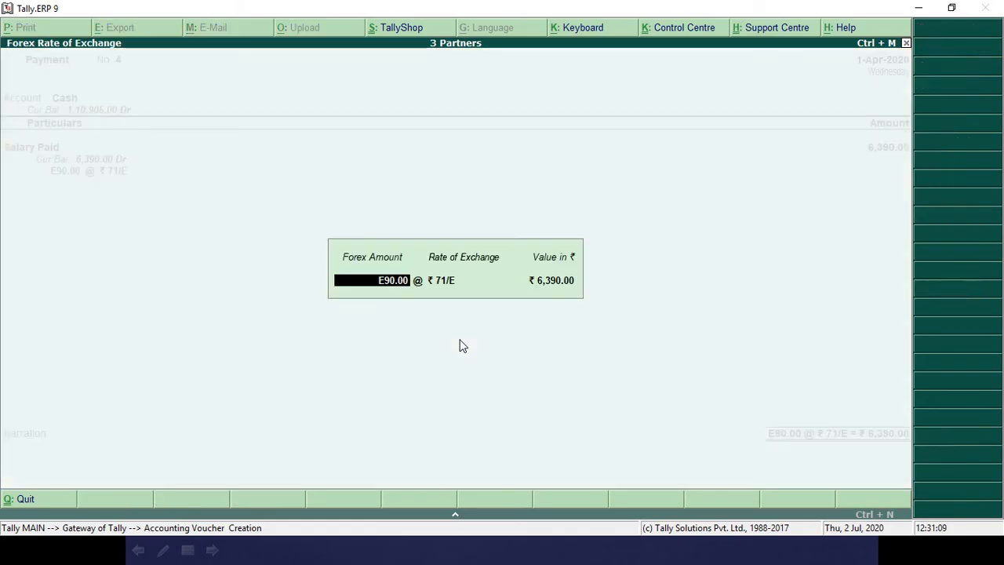
Accept the exchange rate of ₹ 71/E for the salary and save the payment voucher without a narration
key(Return)
key(Return)
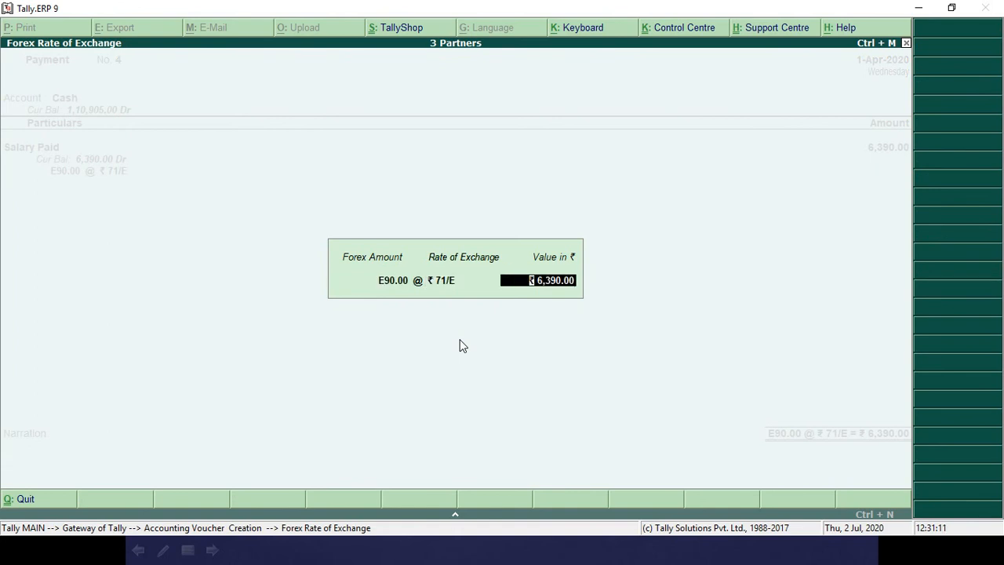
key(Return)
key(Return)
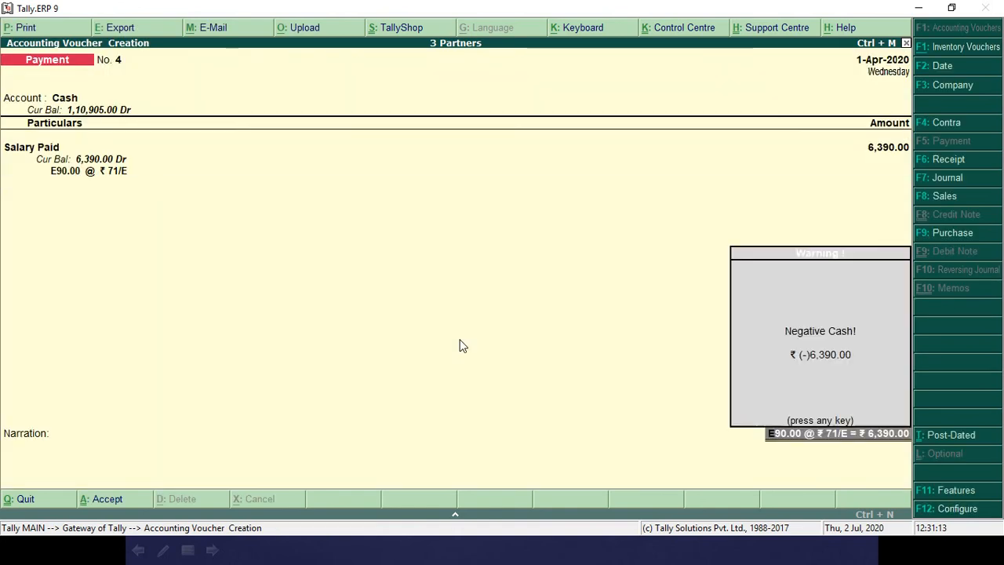
key(Return)
key(Return)
key(Return)
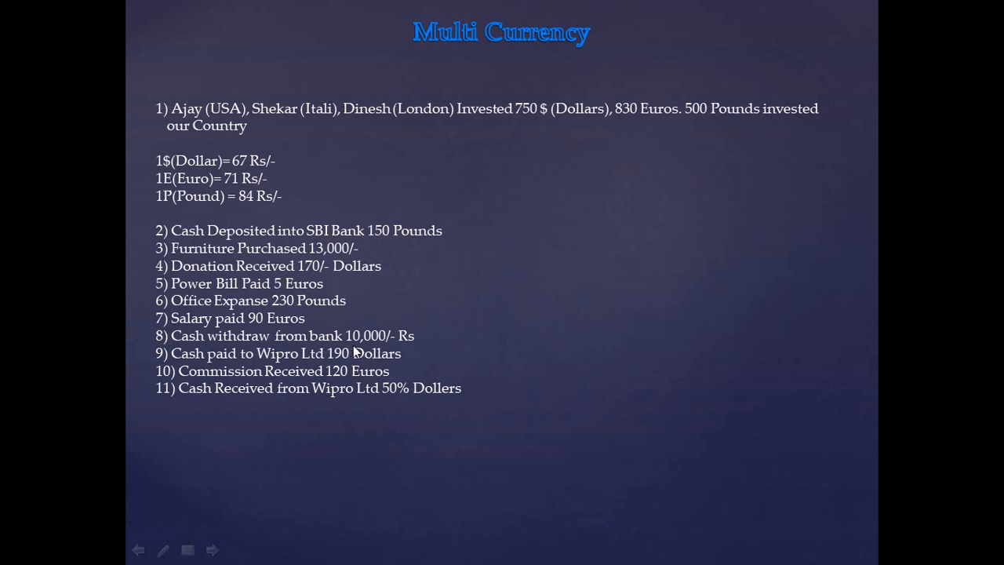
key(alt+Tab)
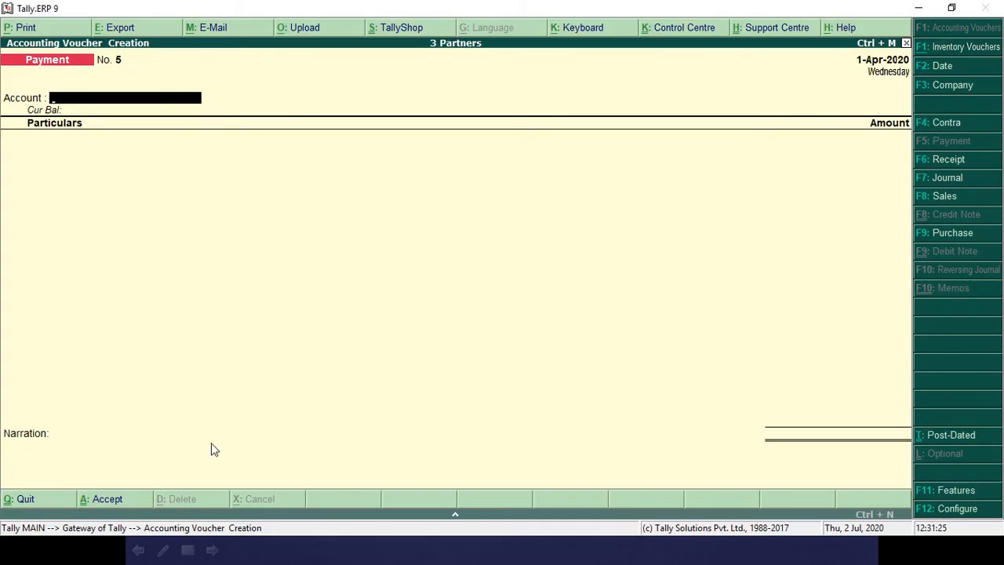
Start a Contra voucher with Cash as the account and SBI as the particulars
click(945, 124)
text(Ca)
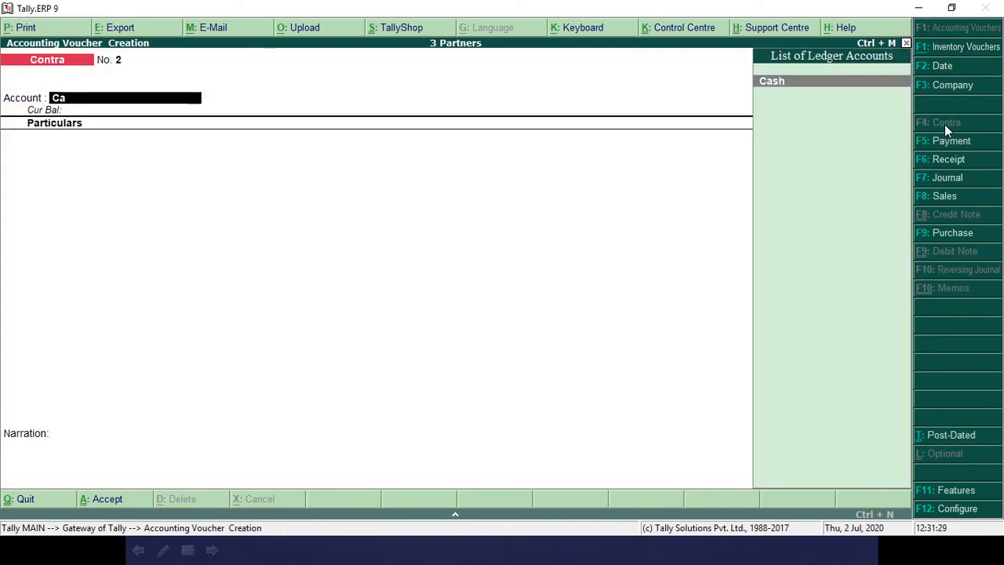
key(Return)
text(Sb)
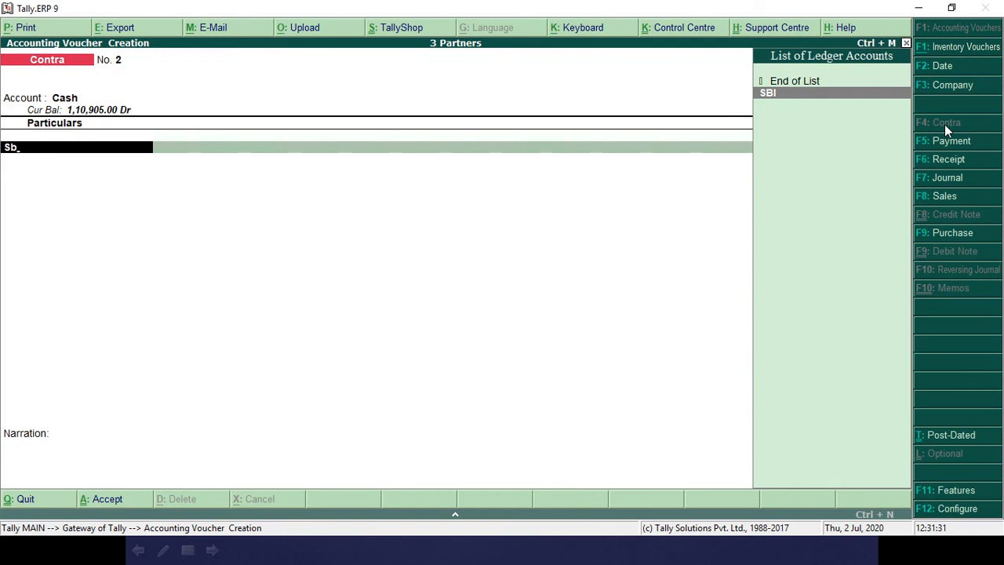
key(Return)
Enter 10000 as the amount withdrawn from SBI, checked against the cash withdrawal entry on the slide
key(alt+Tab)
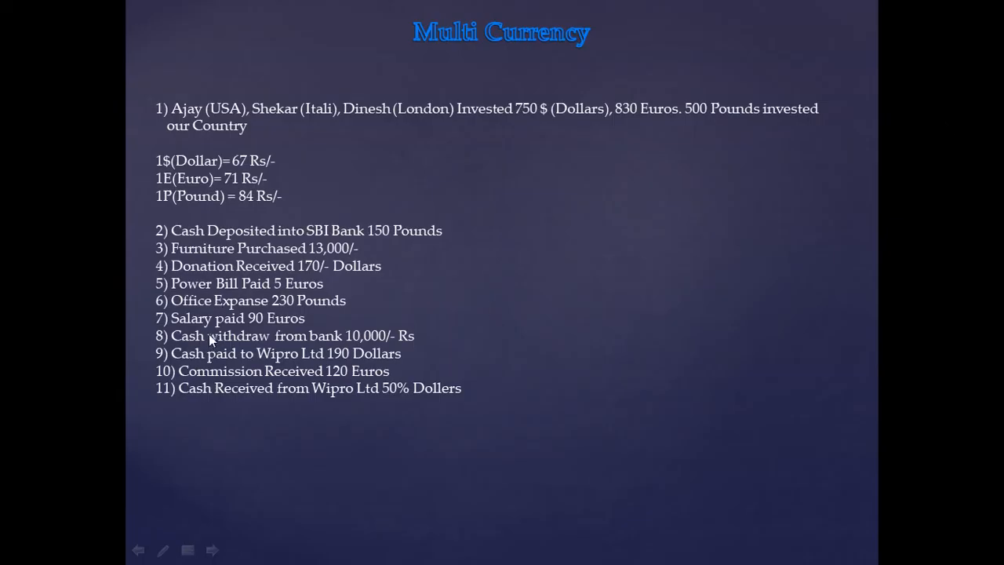
key(alt+Tab)
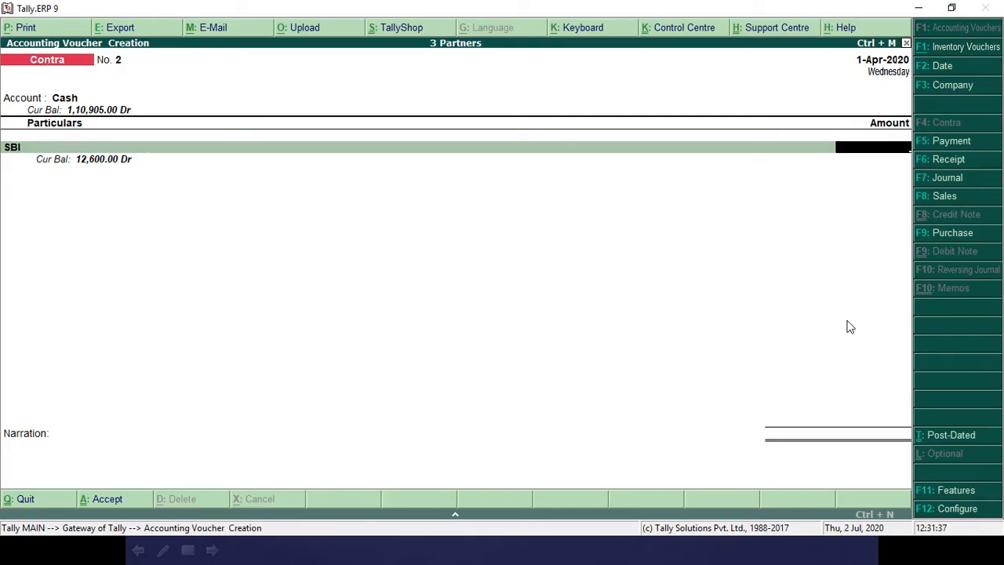
text(10000)
key(Return)
key(Return)
key(Return)
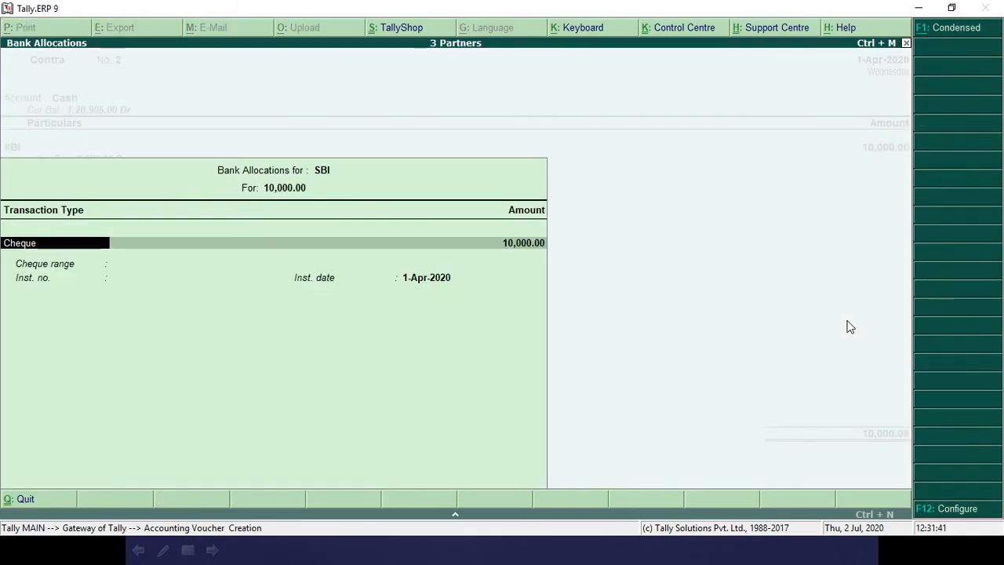
Keep the Cheque bank allocation for SBI without an instrument number and save the contra voucher without a narration
key(Return)
key(Return)
key(Return)
key(Return)
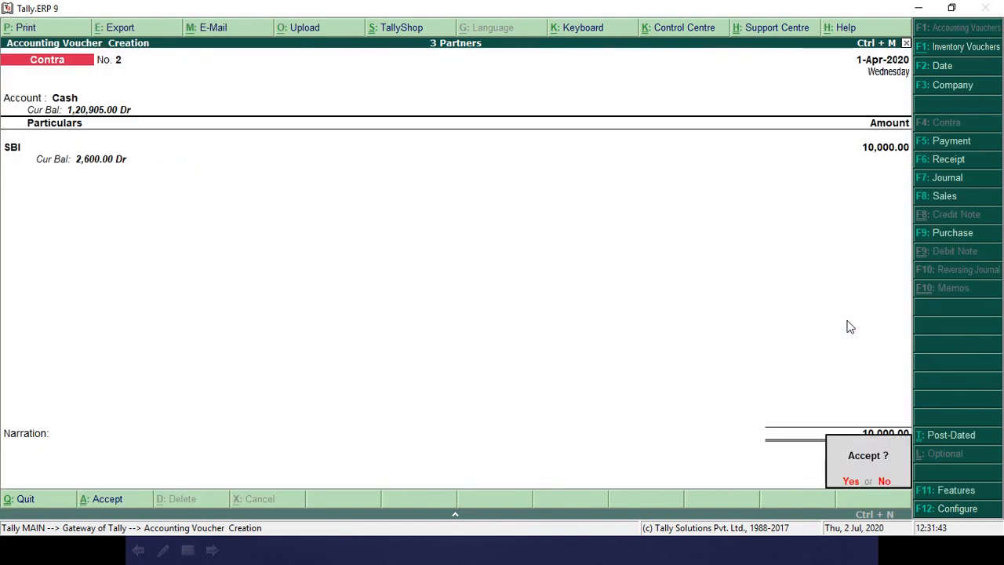
key(Return)
Check the Wipro Ltd payment on the slide and fill a new Payment voucher with Cash as the account and Wipro Ltd as the particulars
key(alt+Tab)
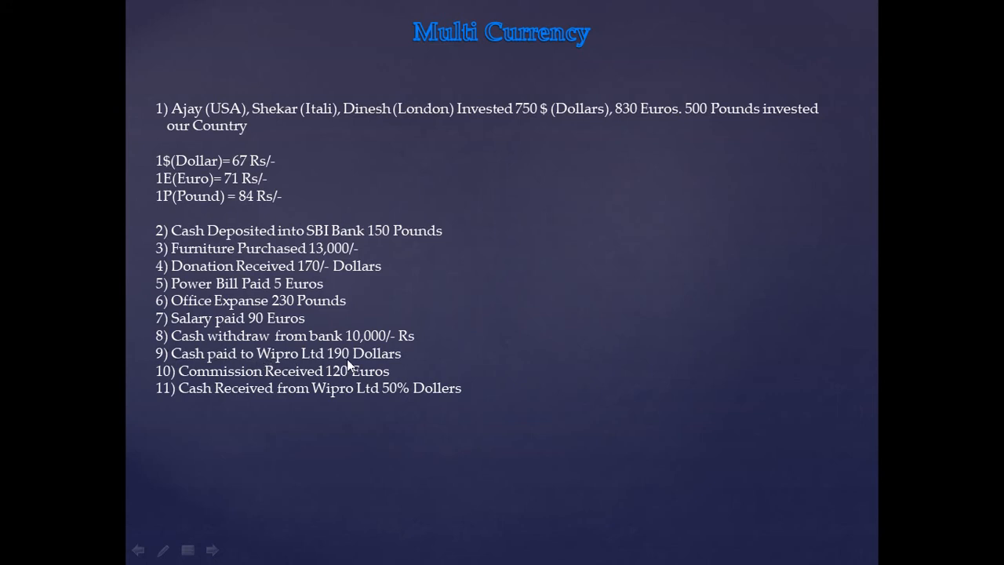
key(alt+Tab)
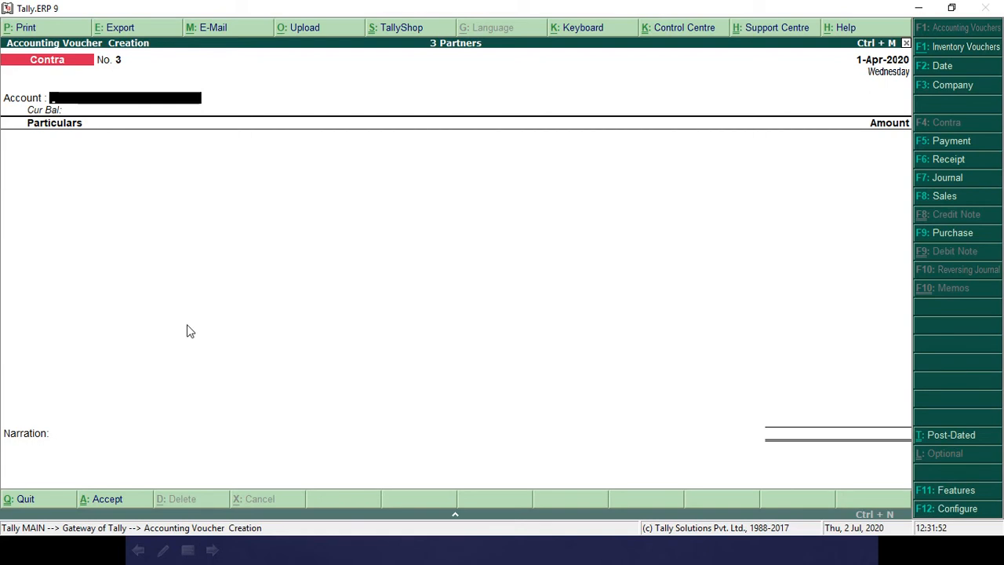
click(951, 141)
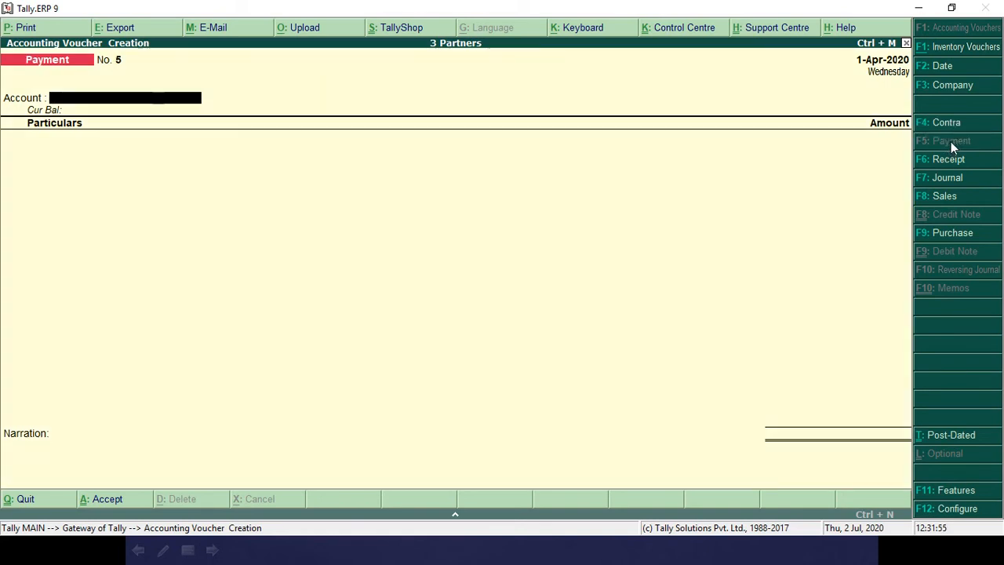
text(Ca)
key(Return)
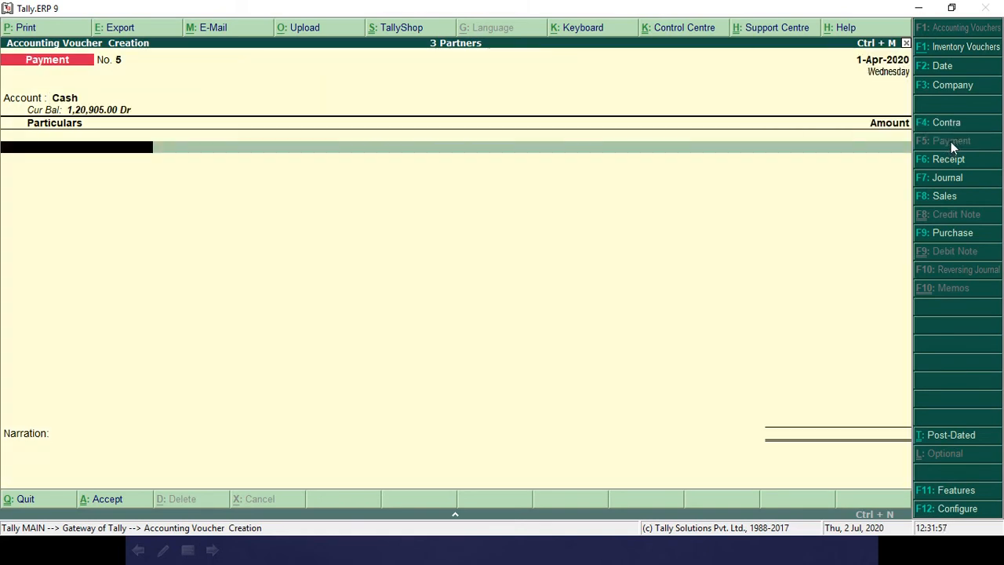
text(Wi)
key(Return)
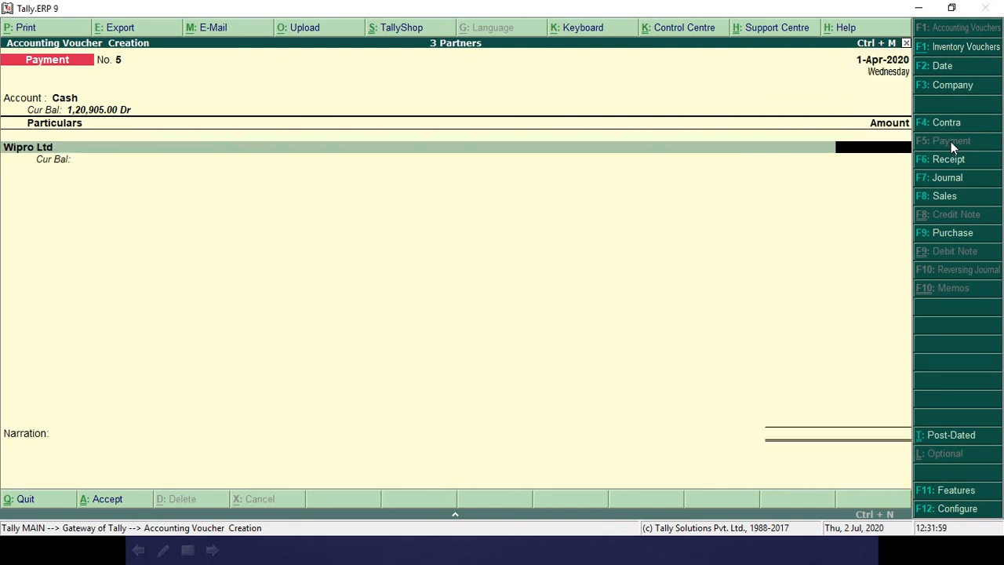
Enter $190 as the Wipro Ltd amount, checked against the slide, and accept the exchange rate of ₹ 67/$
key(alt+Tab)
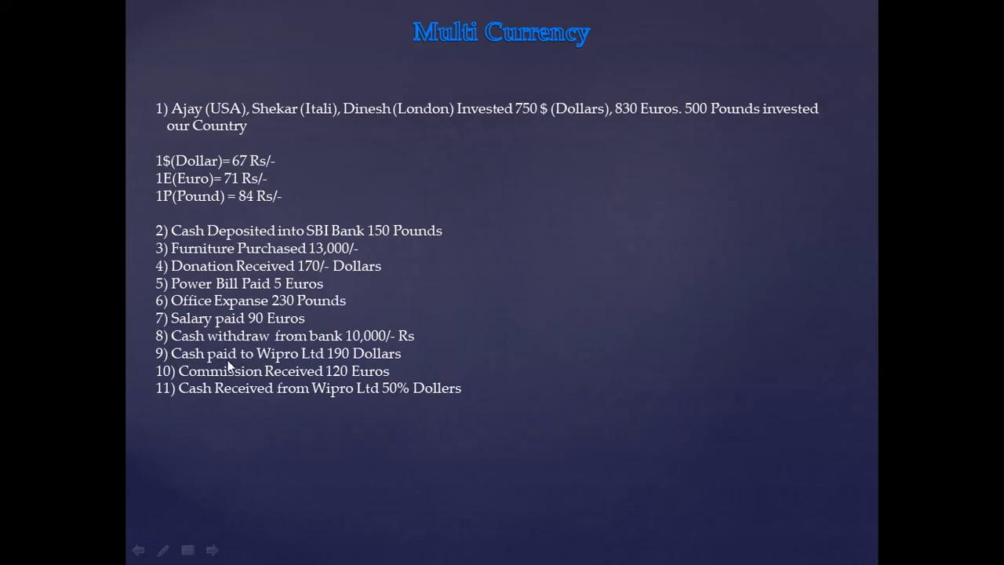
key(alt+Tab)
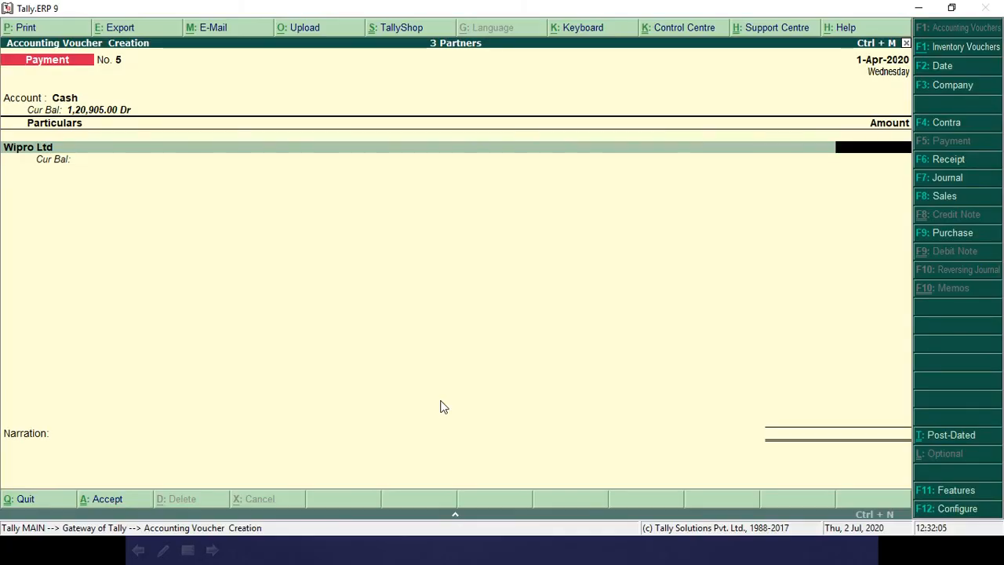
text($190,)
key(Return)
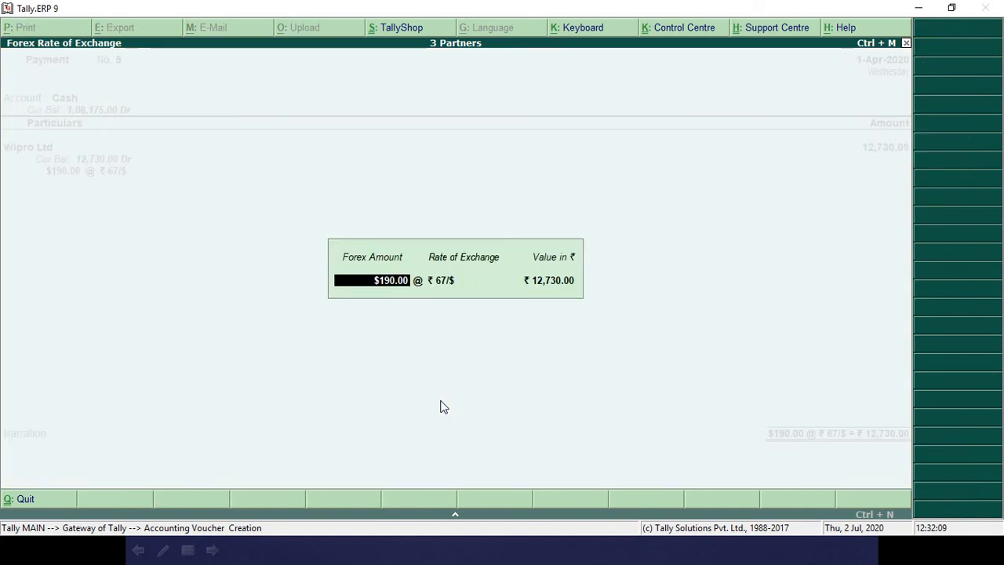
key(Return)
key(Return)
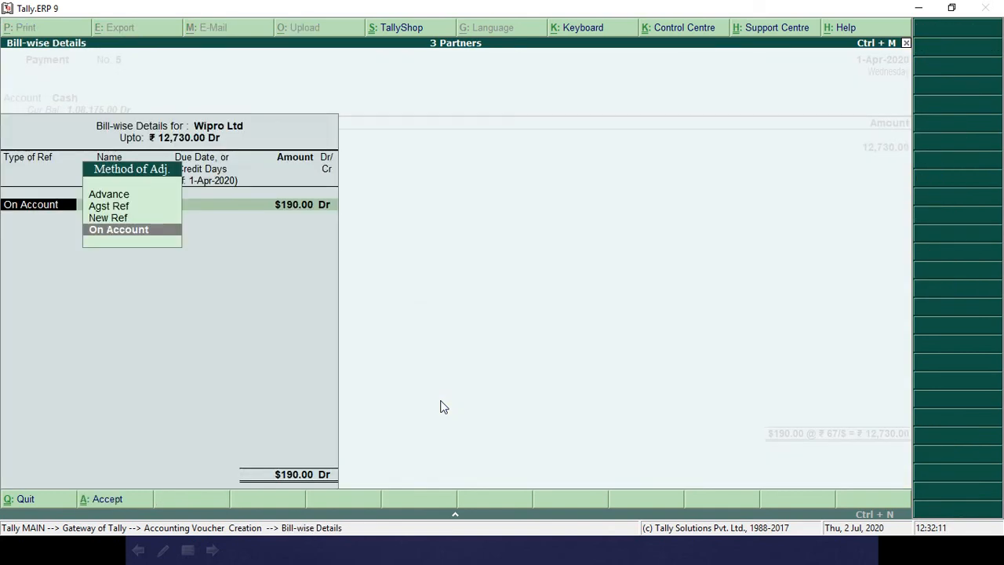
Allocate the $190 bill-wise for Wipro Ltd as On Account and save the payment voucher without a narration
key(Return)
key(Return)
key(Return)
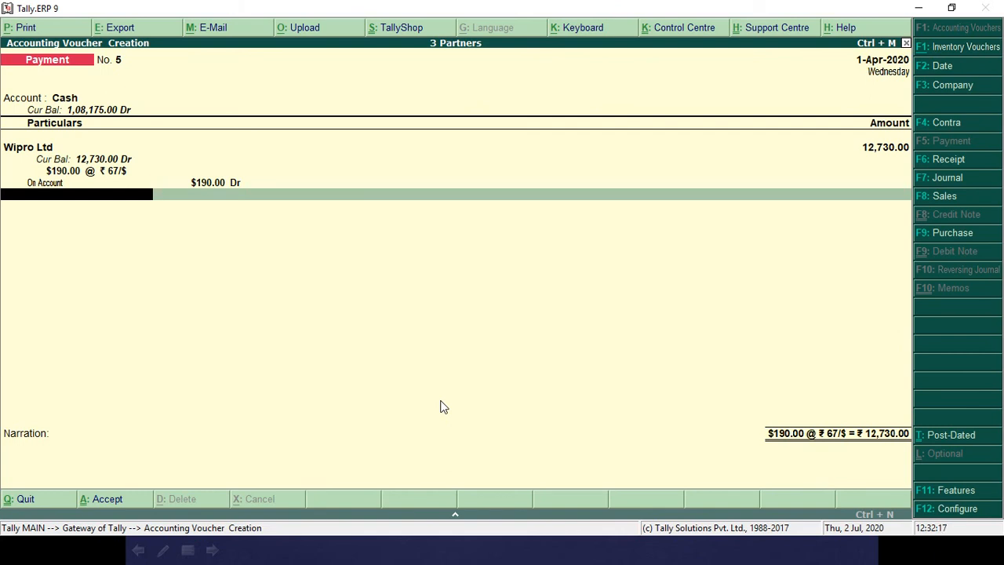
key(Return)
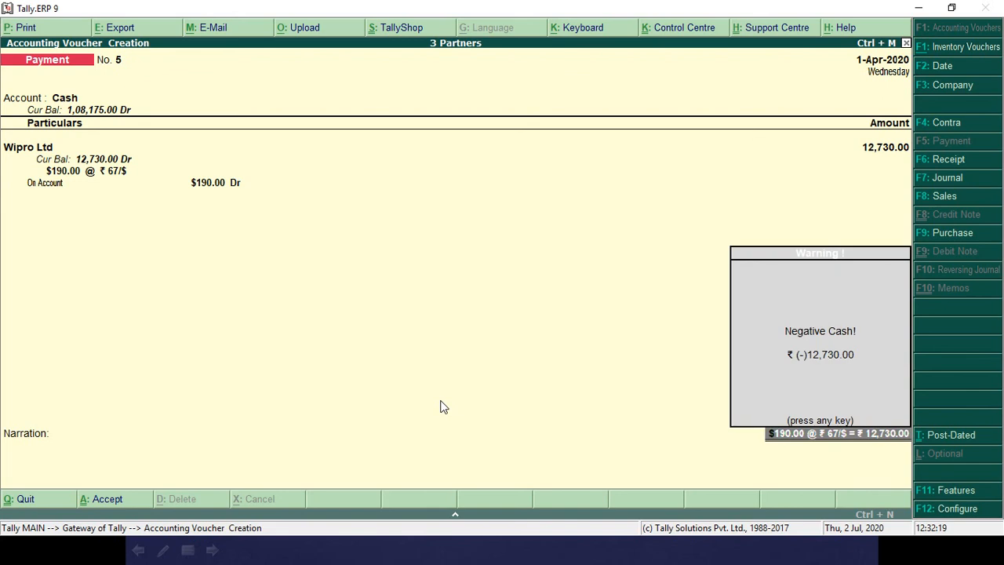
key(Return)
key(Return)
key(Return)
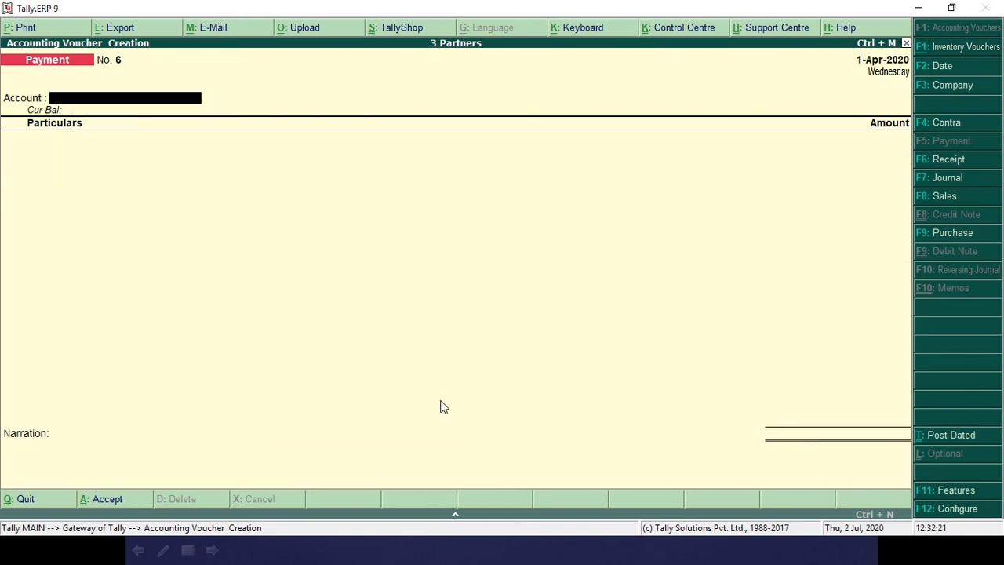